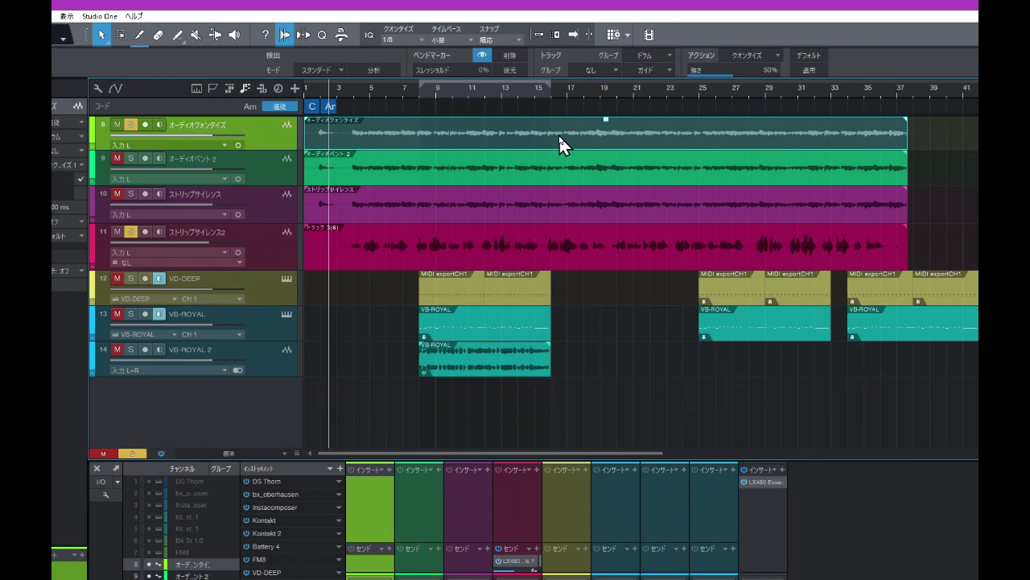
Step: Quantize the audio event on the オーディオクォンタイズ track and play it back from around bar 4
key(q)
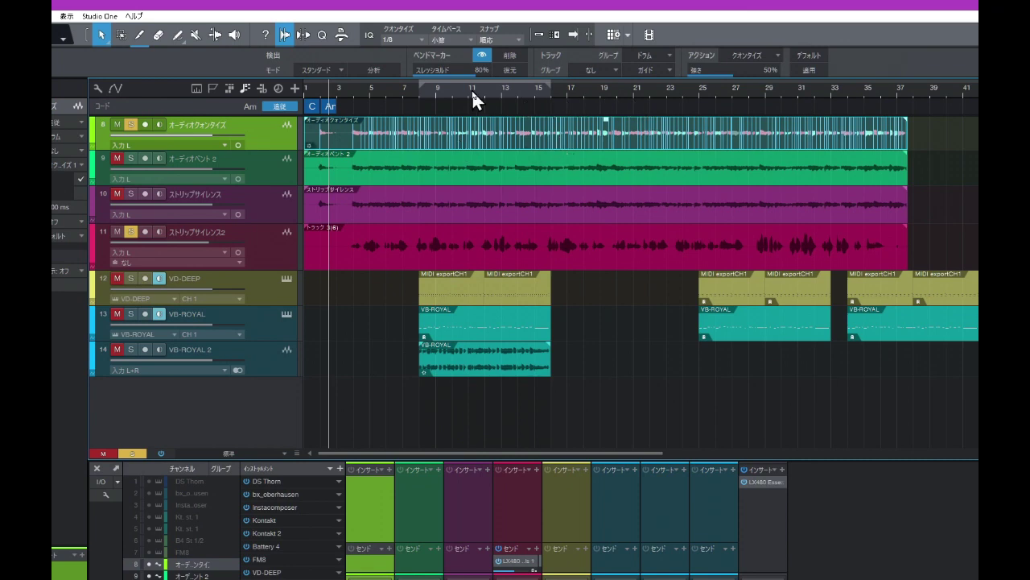
drag(472, 89, 440, 98)
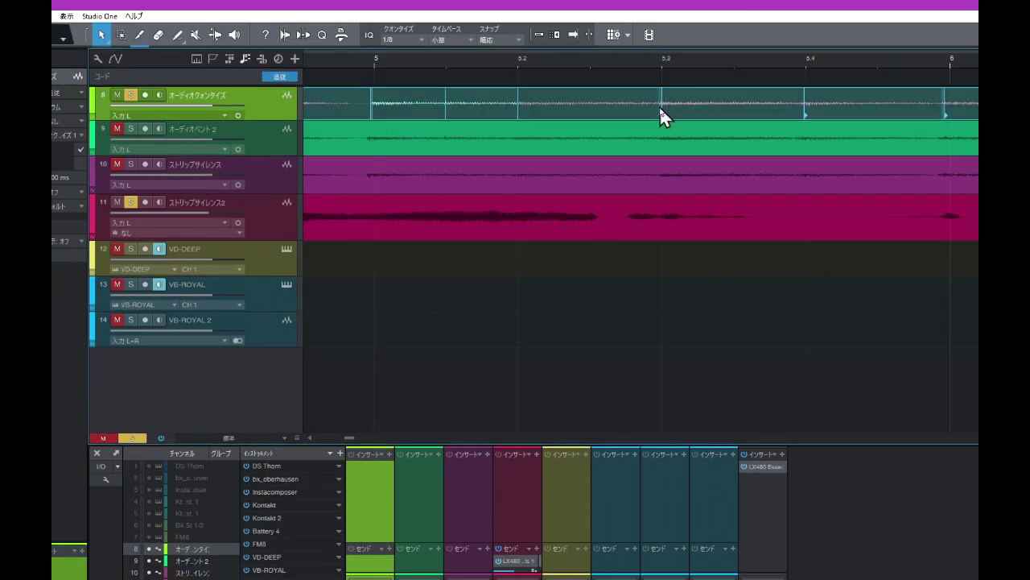
drag(598, 61, 431, 49)
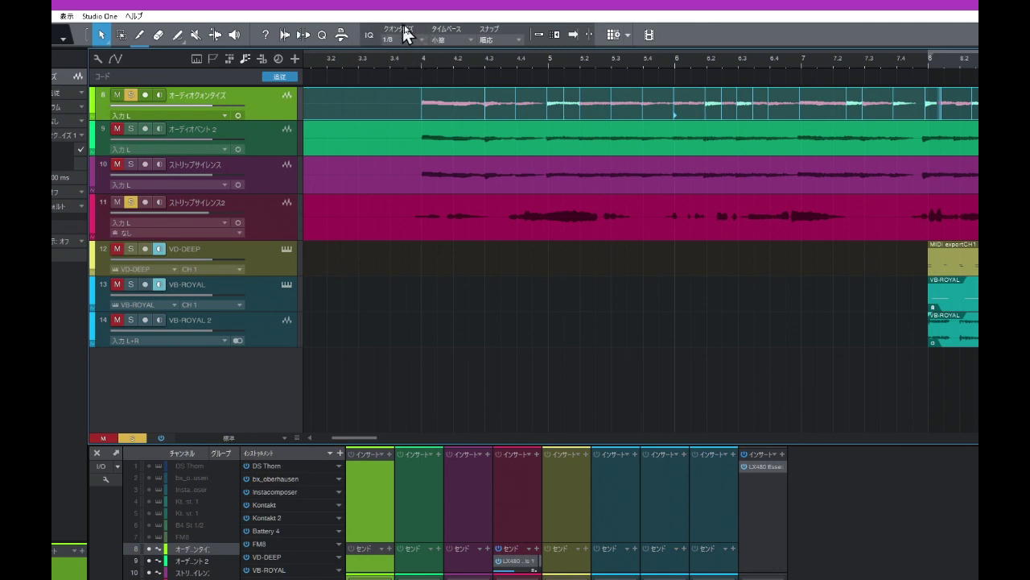
drag(481, 70, 465, 81)
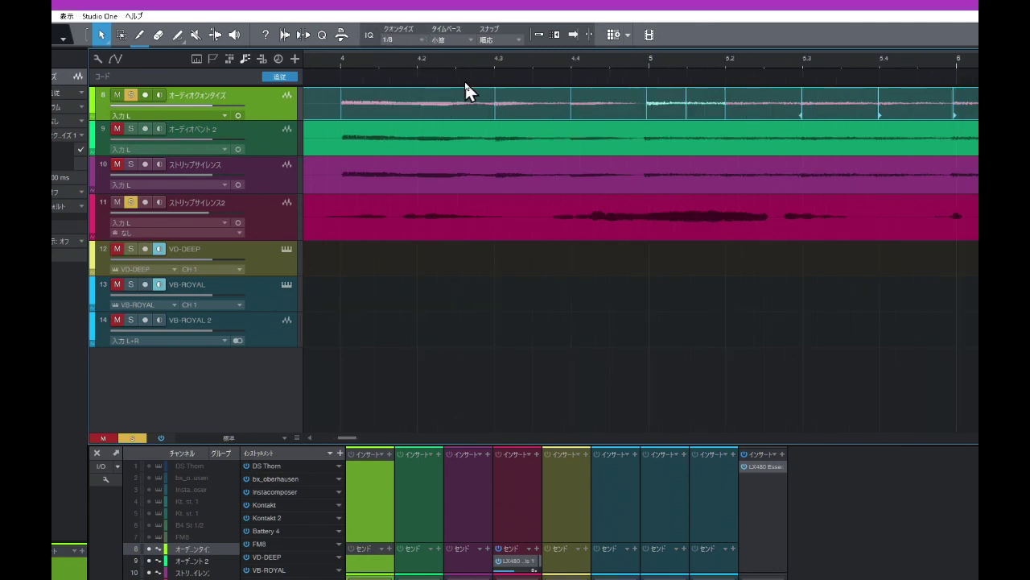
drag(386, 68, 388, 42)
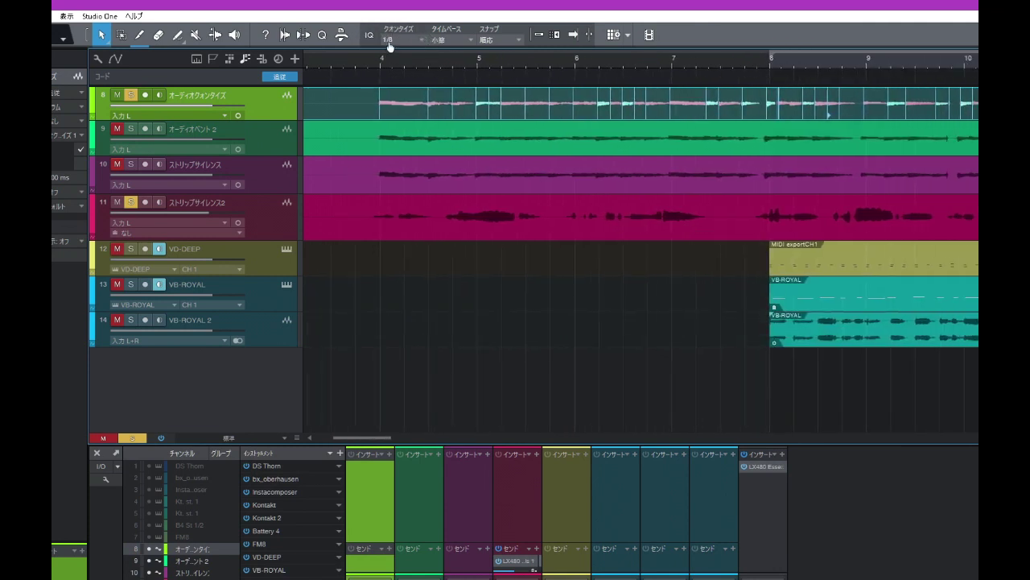
click(366, 61)
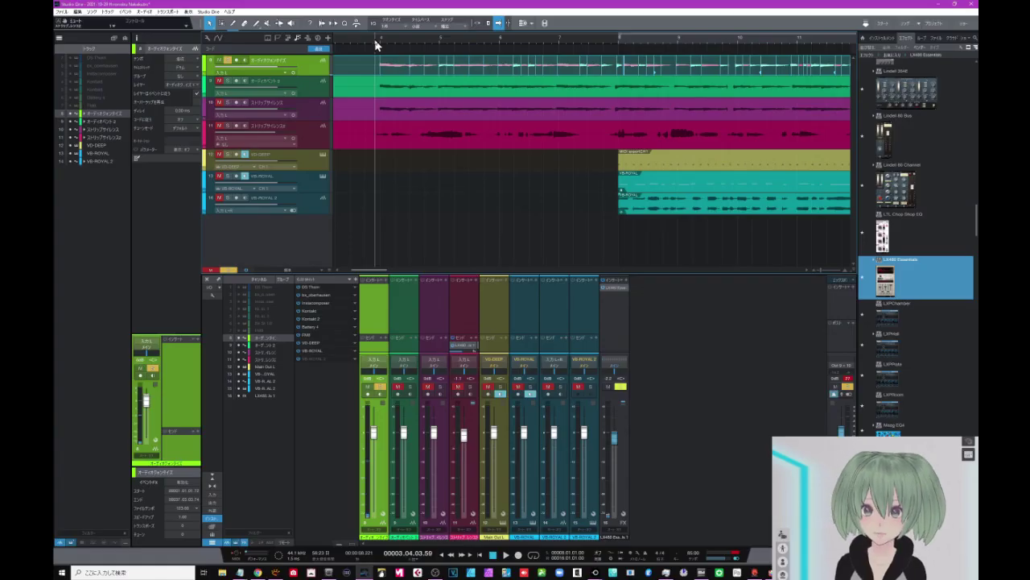
key(space)
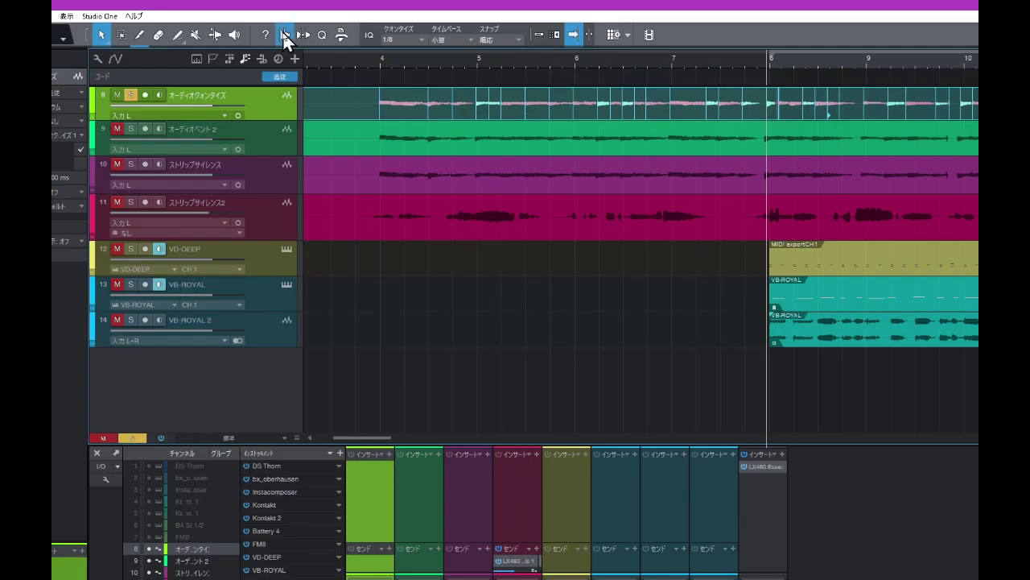
Step: Solo the オーディオベント 2 track and hide the オーディオクォンタイズ track, with the Audio Bend options displayed
click(322, 22)
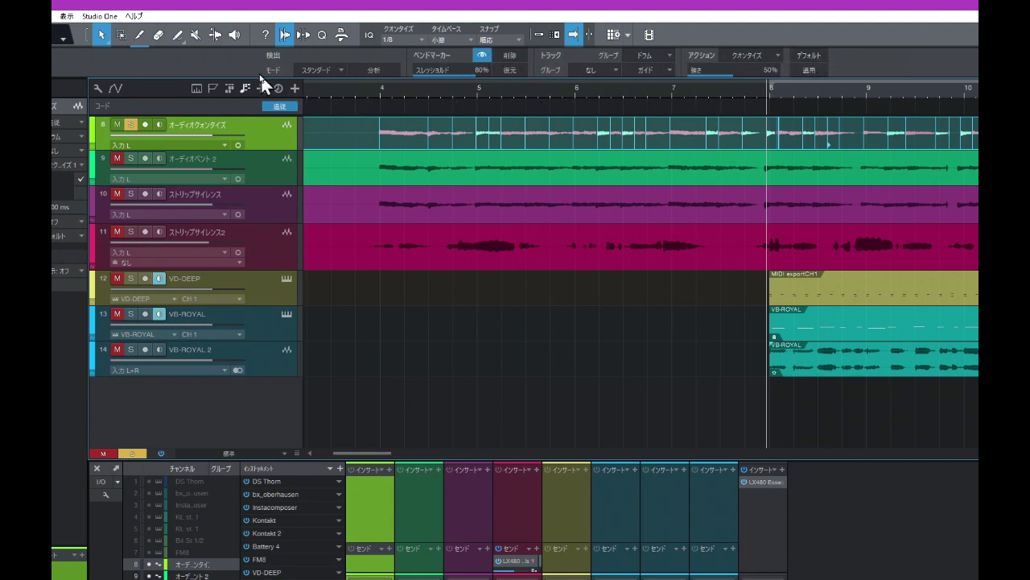
click(120, 165)
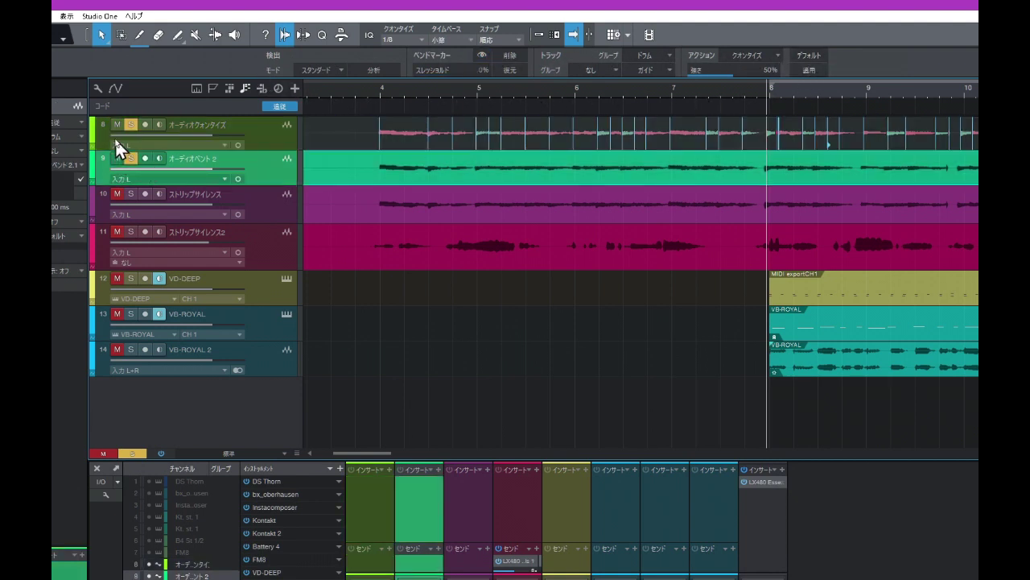
click(252, 138)
key(Delete)
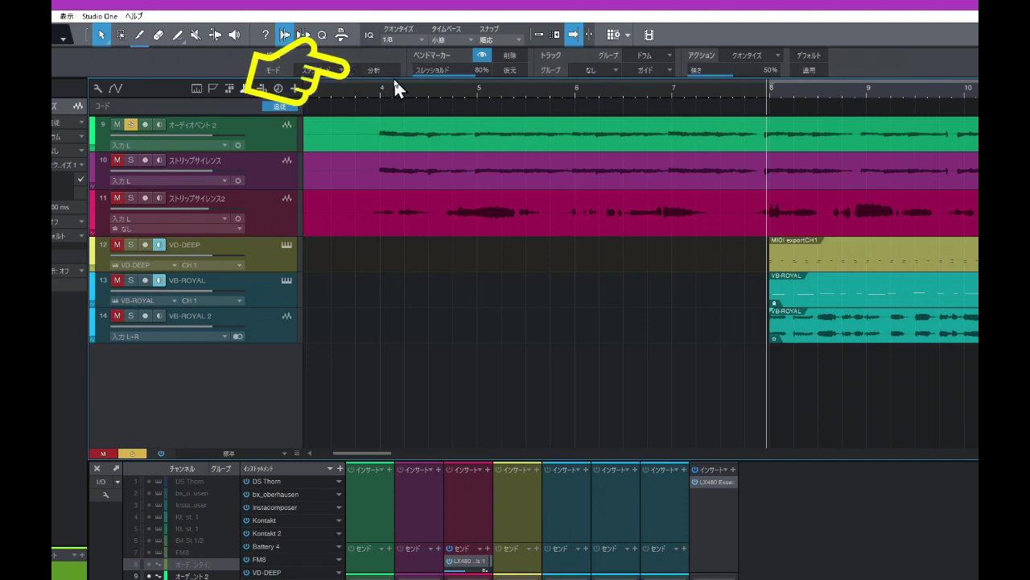
Step: Analyze the オーディオベント 2 event for transients in Standard mode and play it from bar 4
click(378, 126)
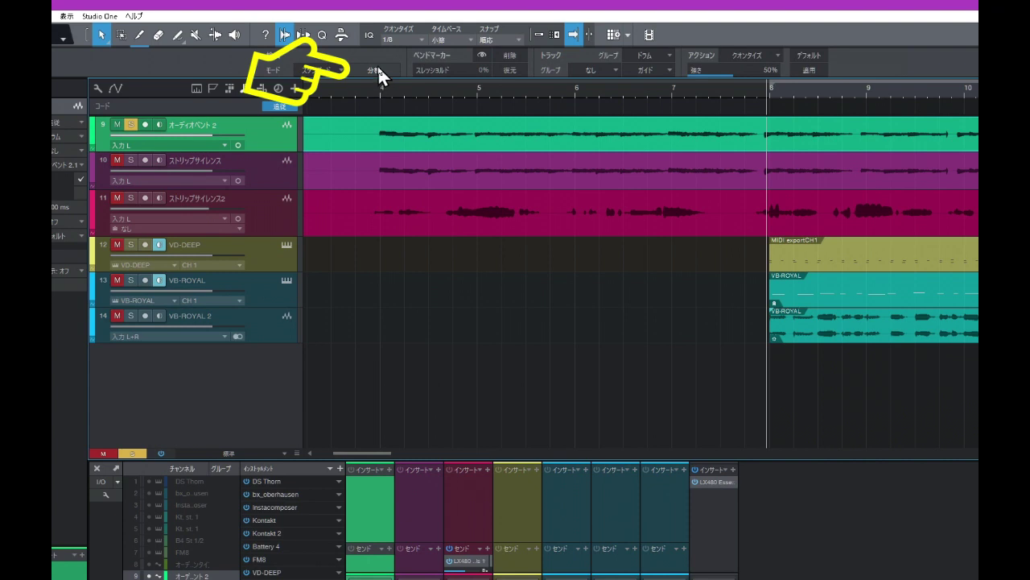
click(377, 67)
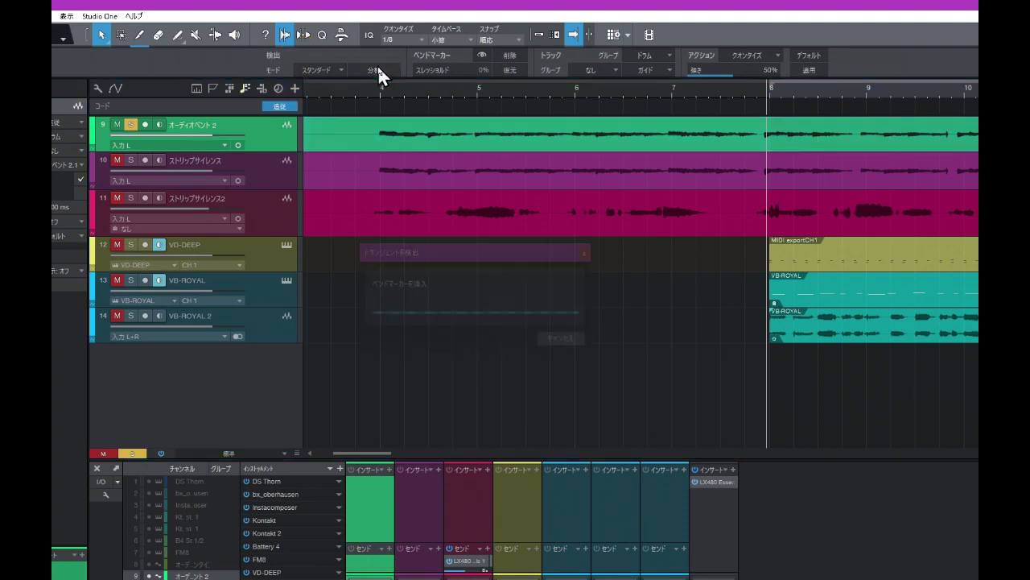
drag(451, 91, 451, 78)
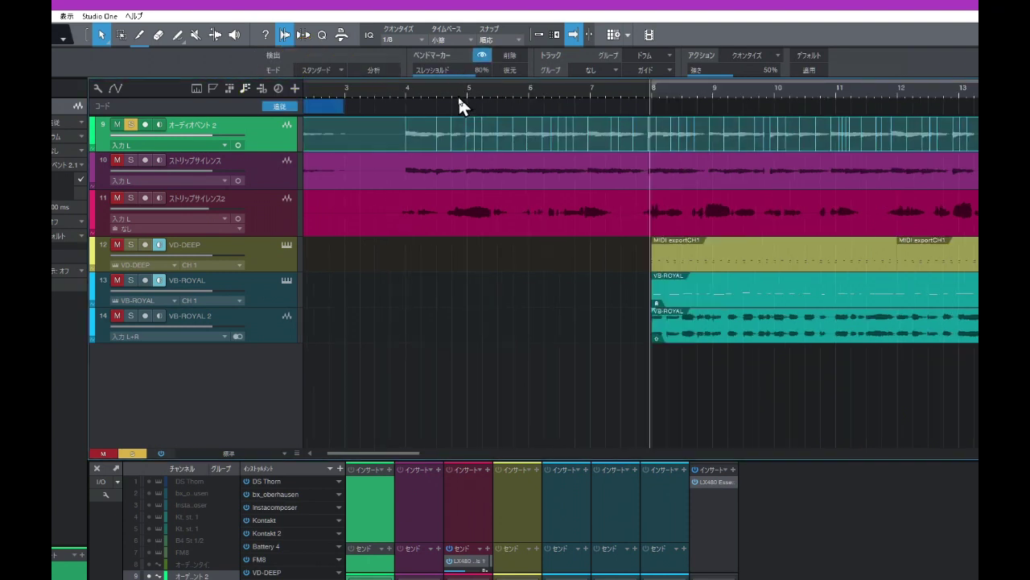
drag(448, 91, 455, 105)
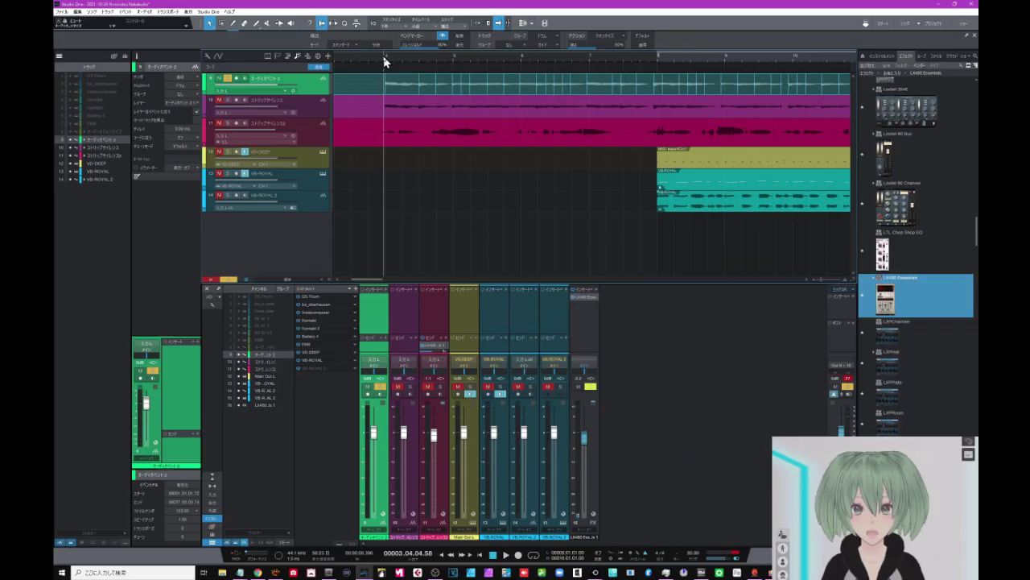
key(space)
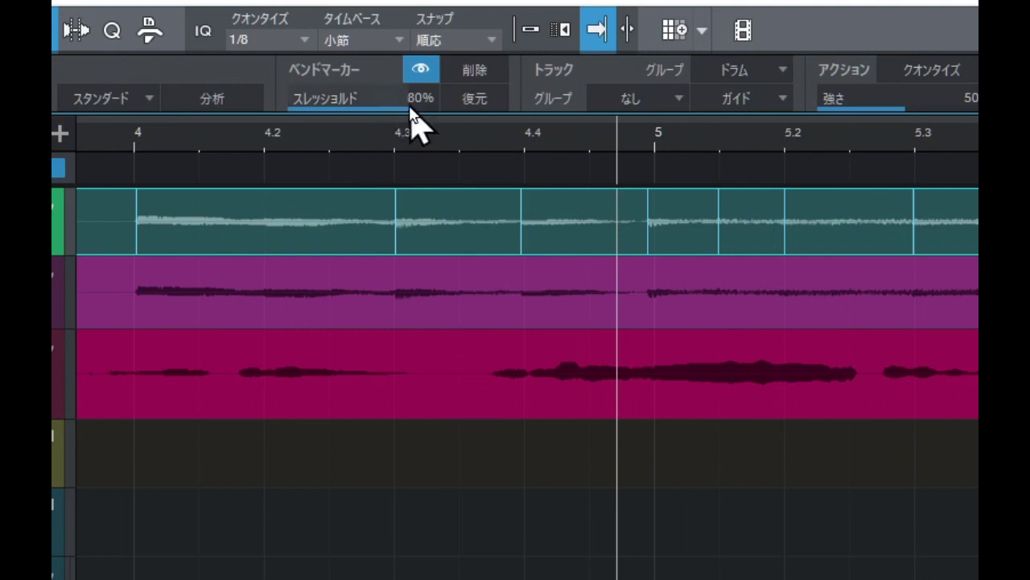
Step: Try a bend marker threshold of 91%, settling on 89% for the オーディオベント 2 event
mouse_move(410, 113)
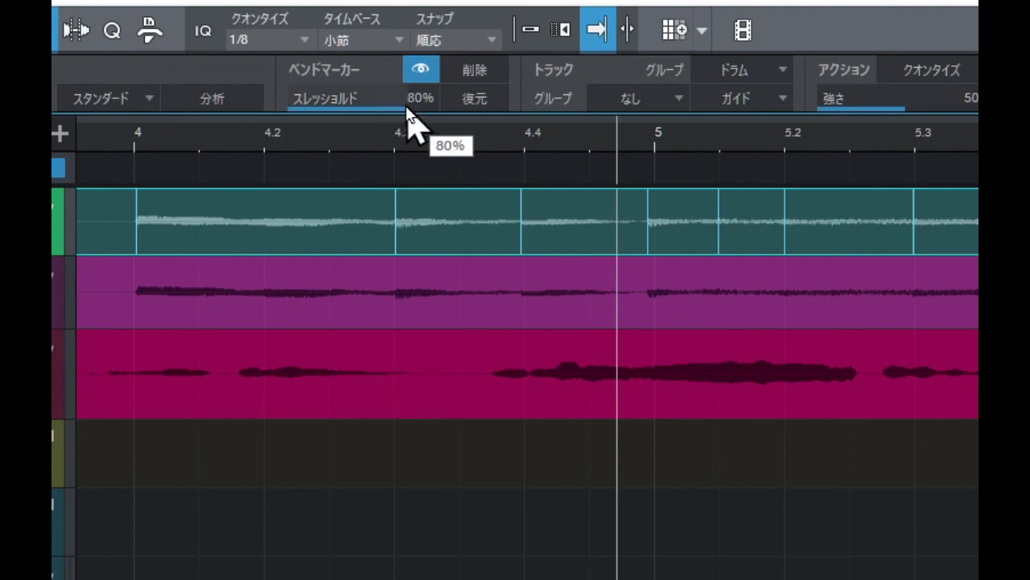
drag(409, 110, 429, 115)
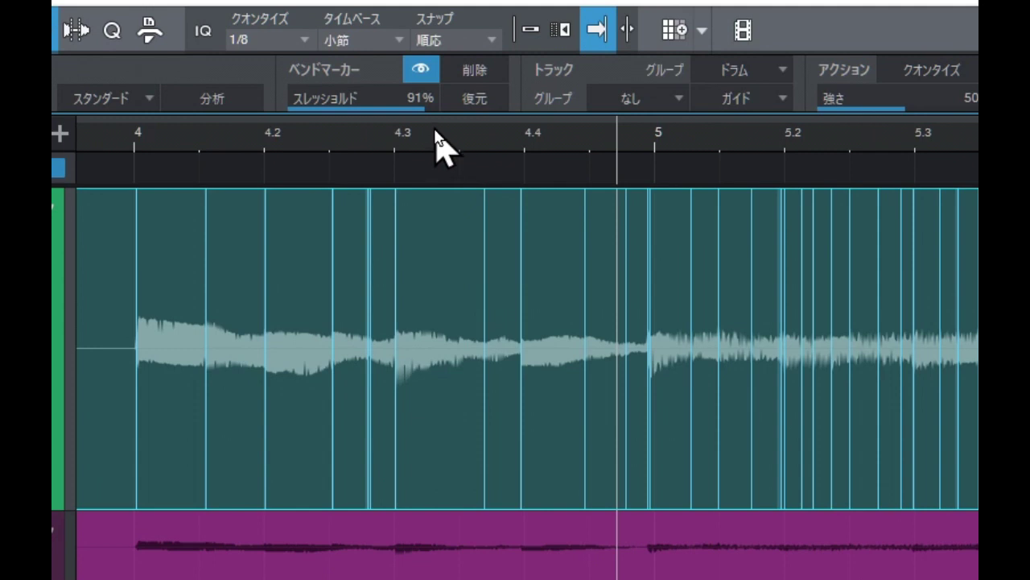
drag(434, 131, 432, 132)
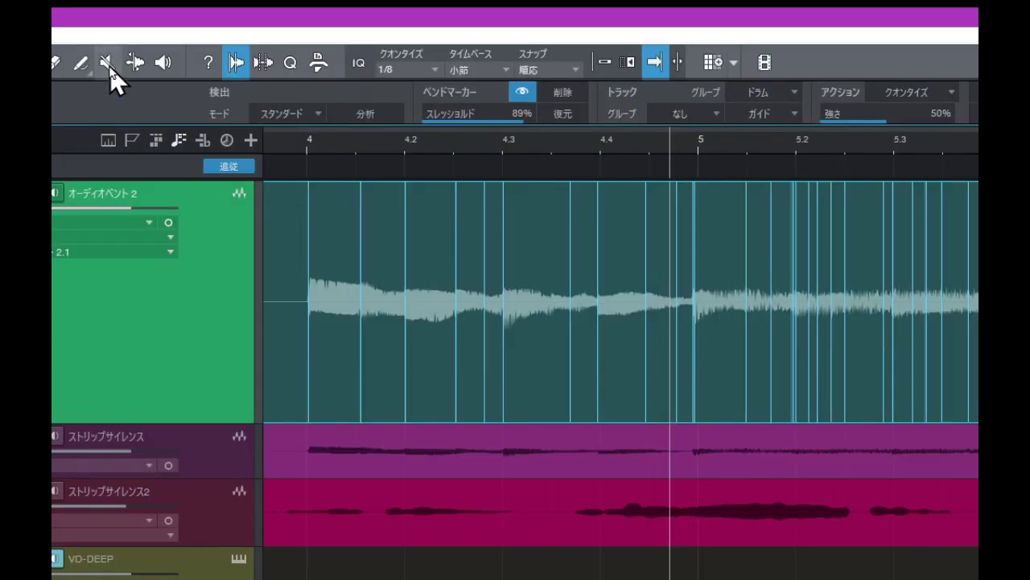
Step: With the Bend tool, add a bend marker midway between 4.3 and 4.4 and remove the existing marker just after it
click(107, 64)
drag(553, 157, 548, 169)
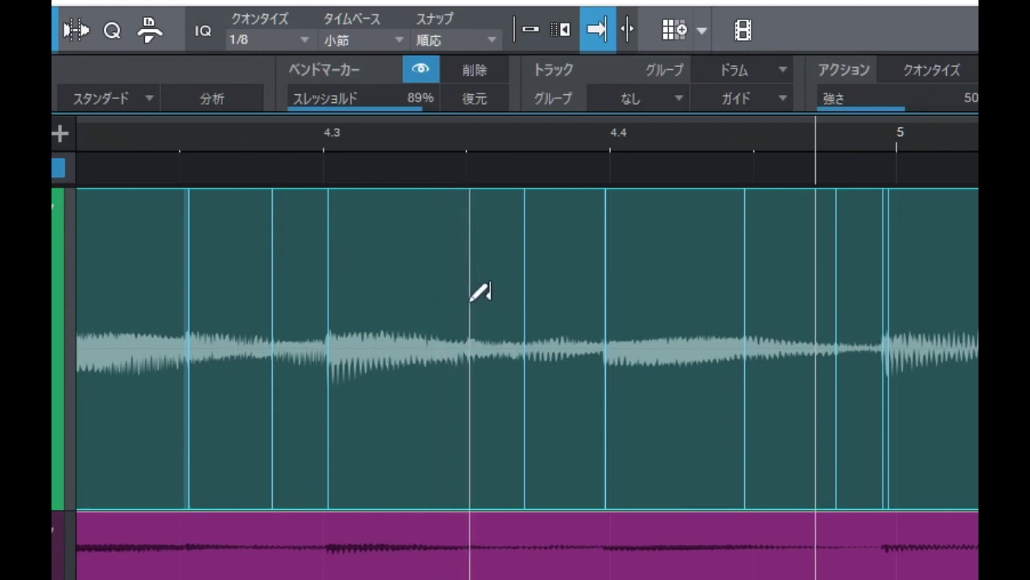
click(471, 298)
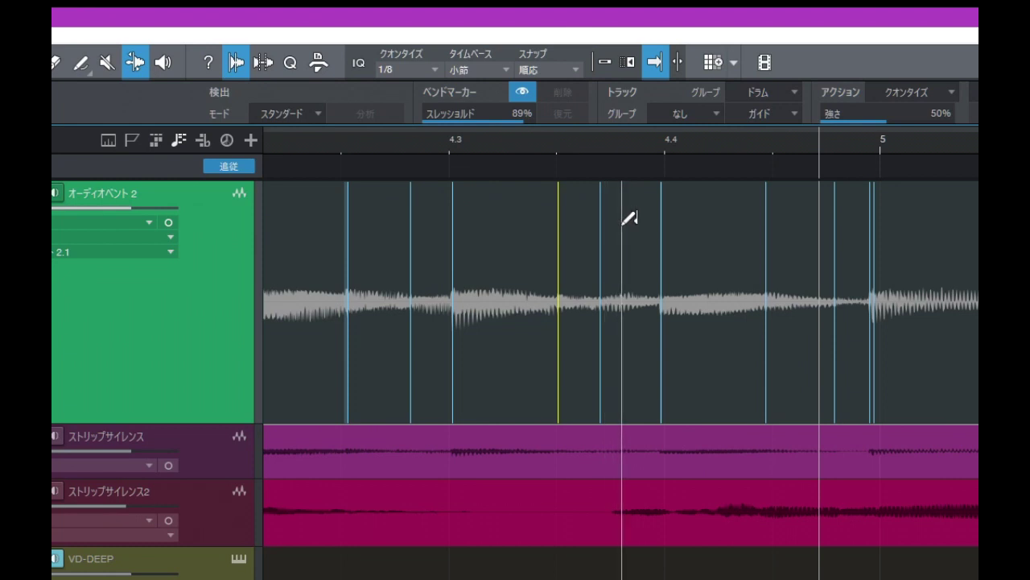
double_click(604, 242)
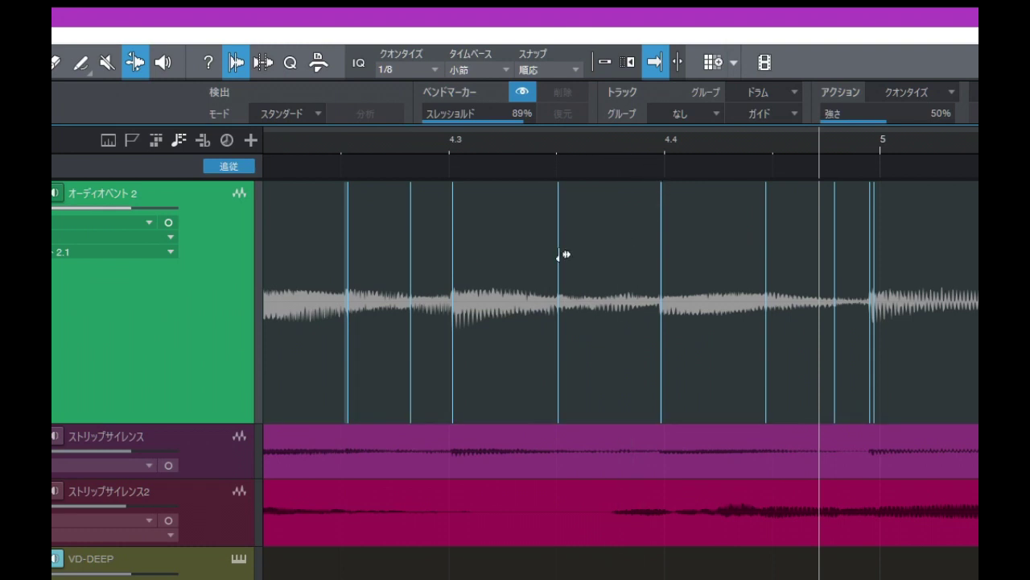
Step: Set the quantize value to 1/16 and switch snapping on and back off
click(605, 64)
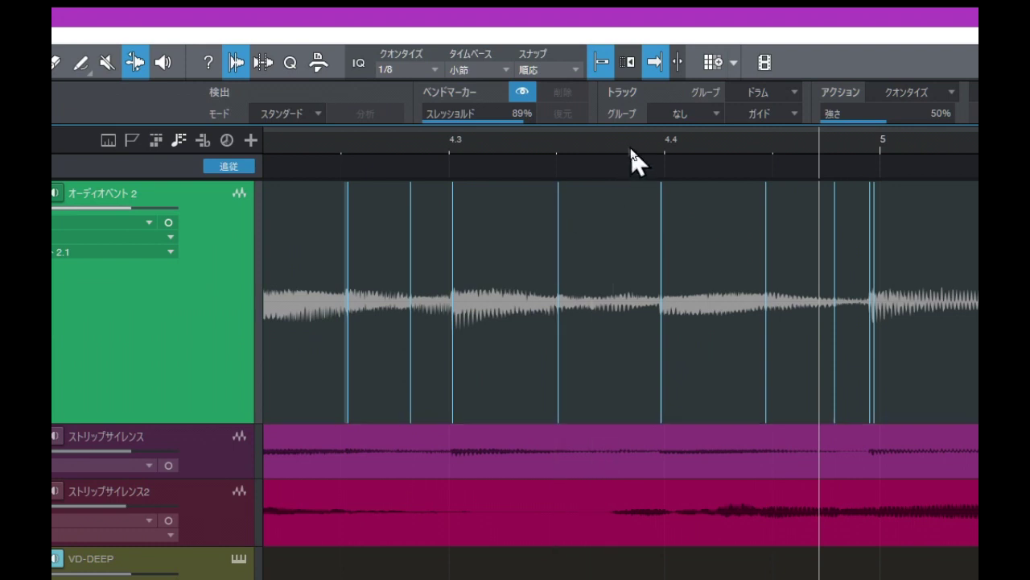
click(434, 69)
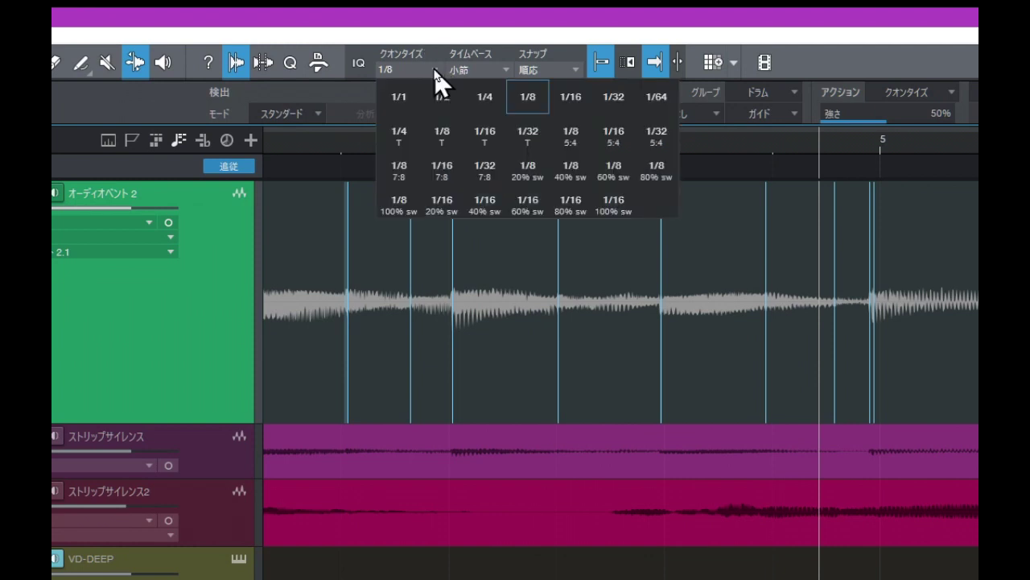
click(570, 98)
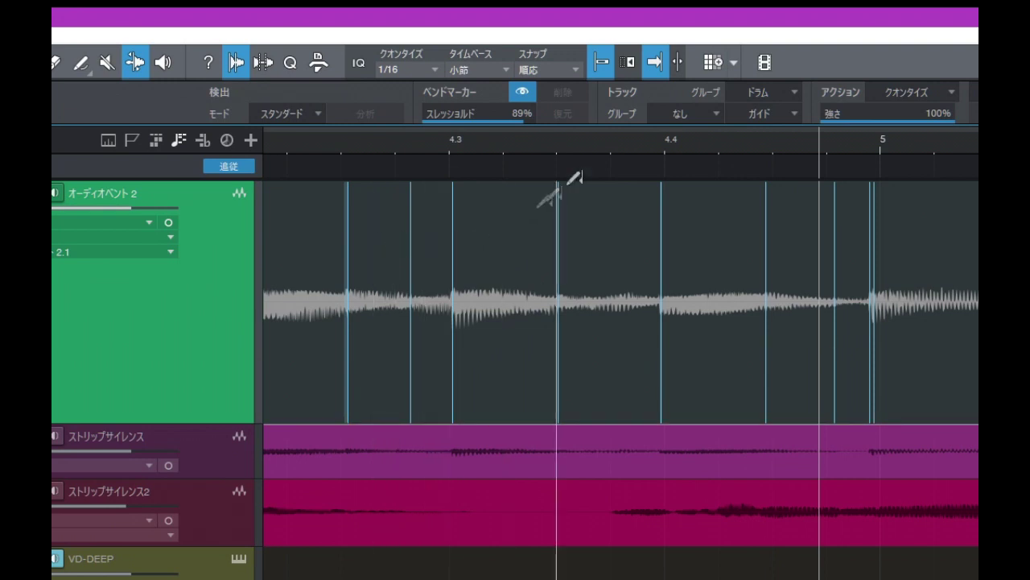
click(602, 64)
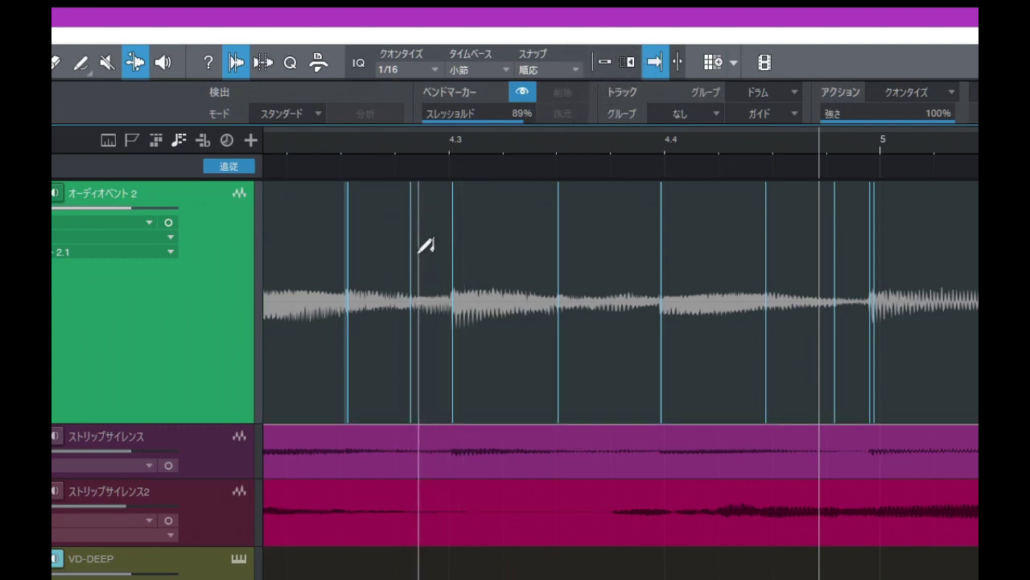
Step: Move the bend marker just before bar 5 onto the bar line, and shift the markers before 4.3 and after bar 5 slightly earlier
drag(413, 261, 405, 265)
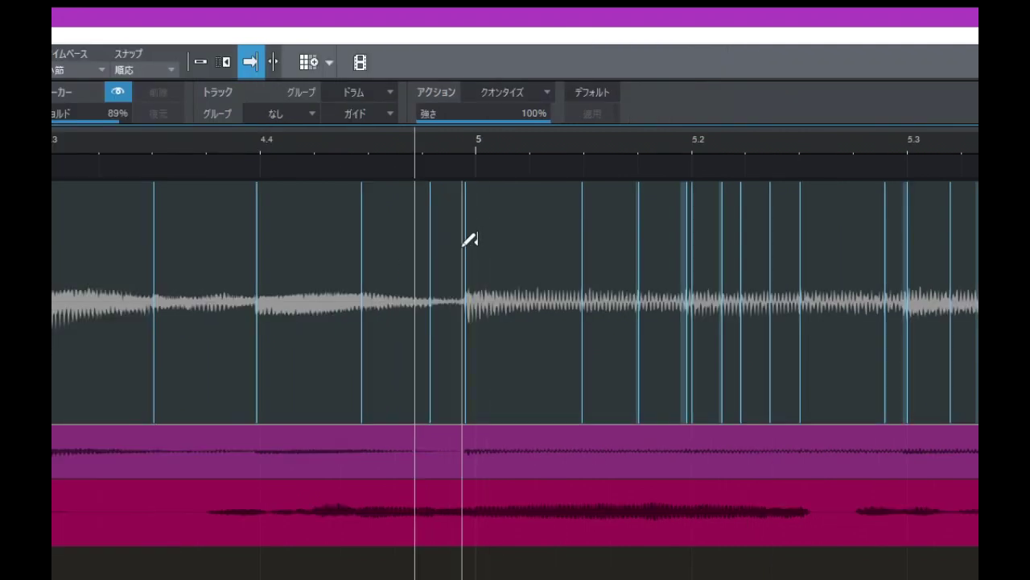
drag(465, 244, 475, 270)
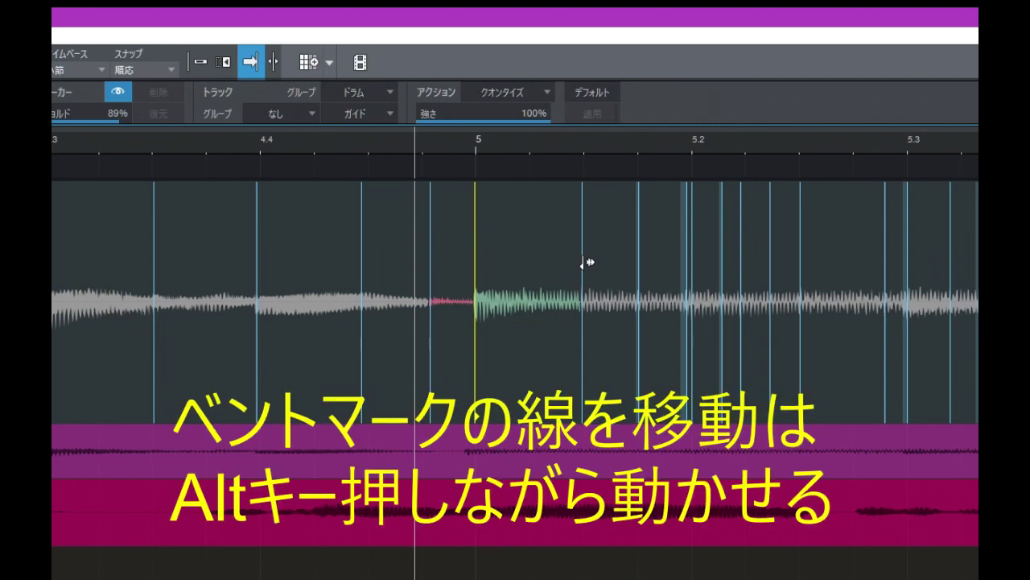
mouse_move(584, 255)
mouse_down()
mouse_move(561, 255)
mouse_move(576, 260)
mouse_up()
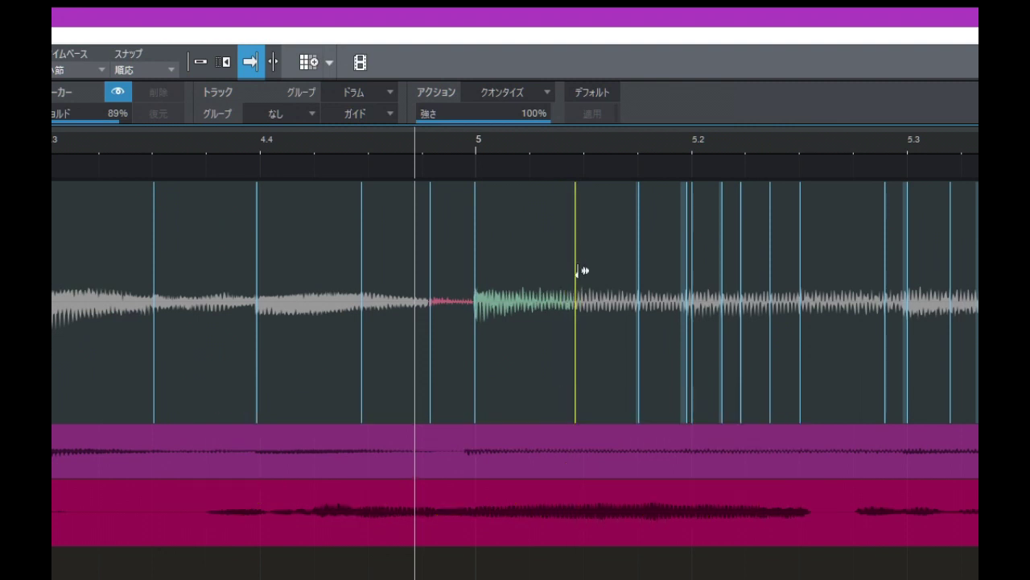
drag(577, 270, 563, 273)
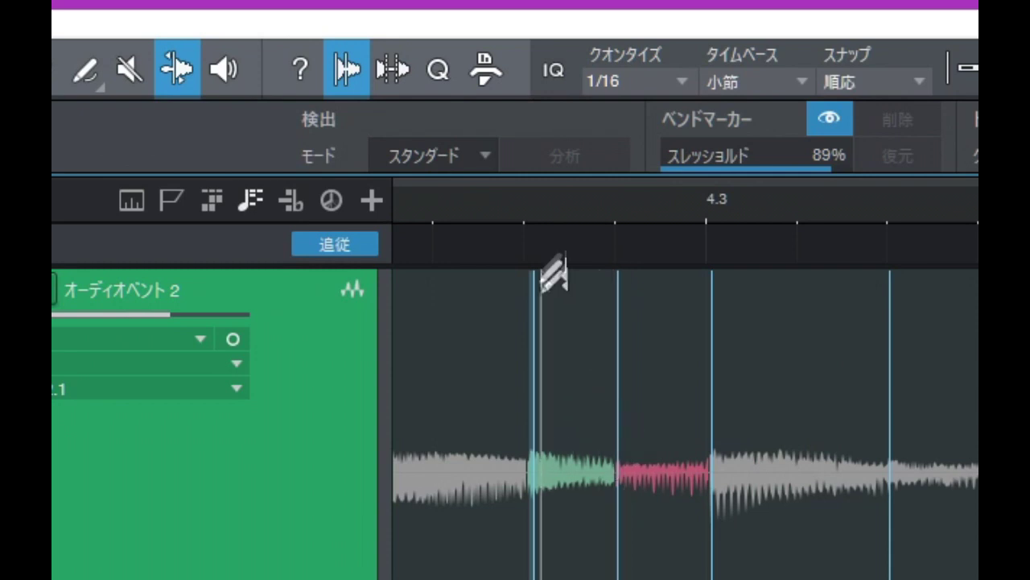
Step: Set the transient detection mode to センシティブ (Sensitive) and analyze the オーディオベント 2 event again
click(485, 153)
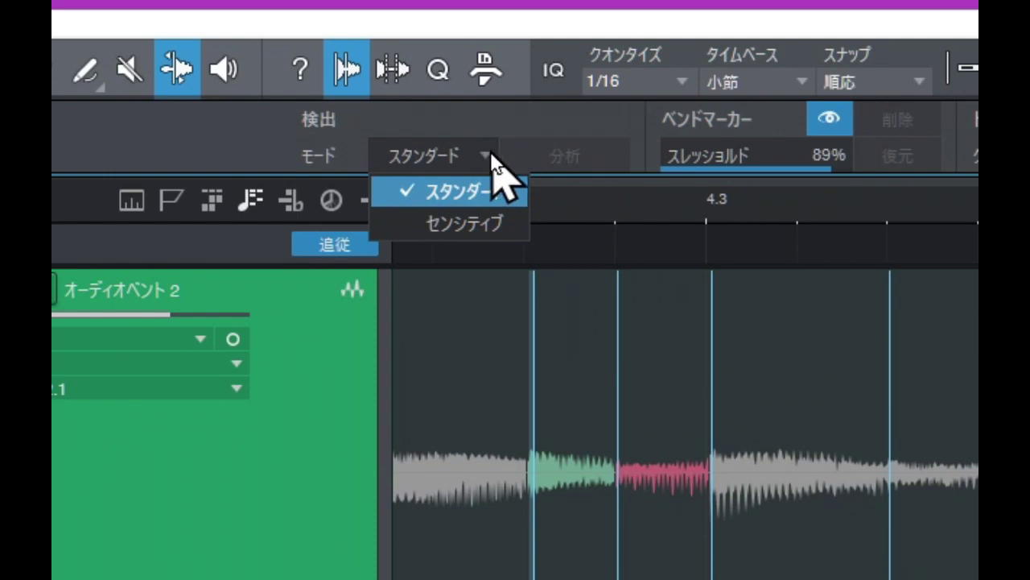
click(495, 229)
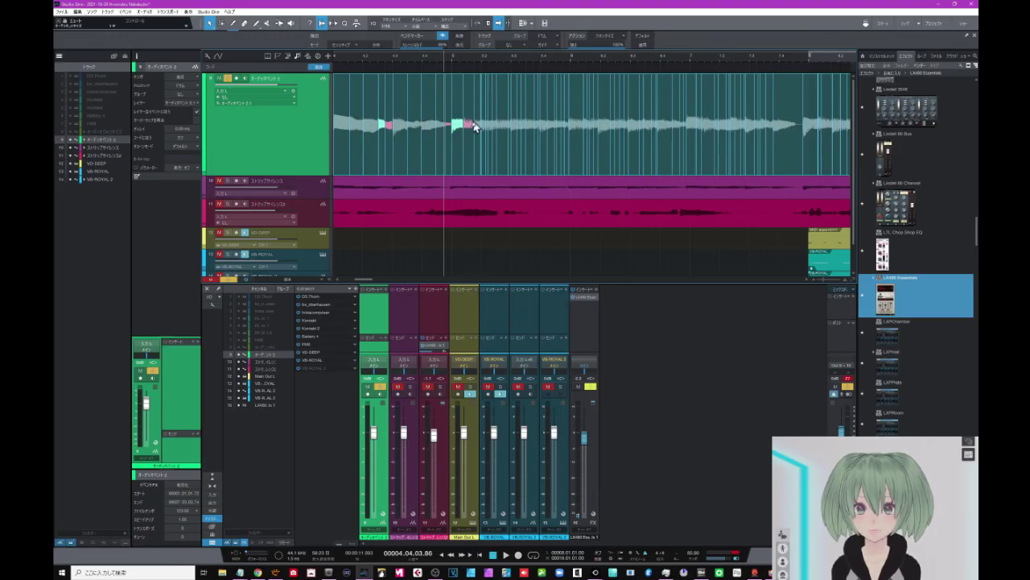
click(376, 46)
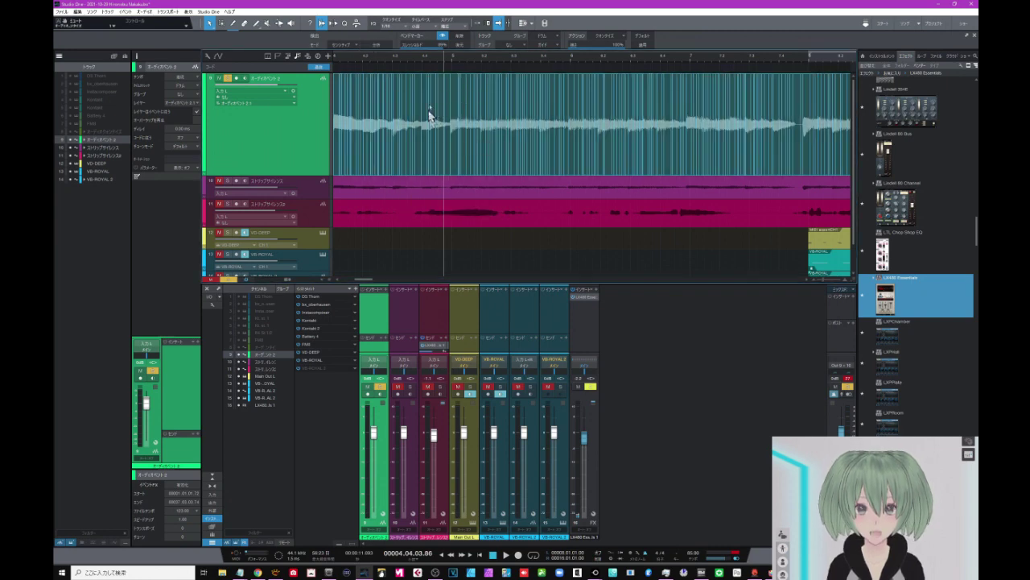
Step: Set the bend marker threshold to 79% and toggle the bend marker display off and on
drag(435, 60, 477, 69)
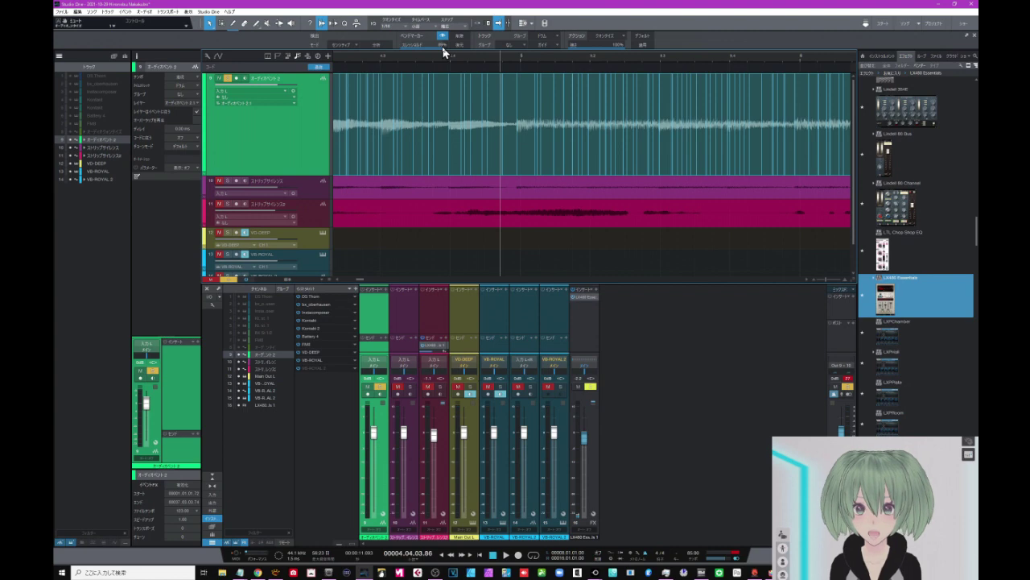
drag(442, 53, 438, 58)
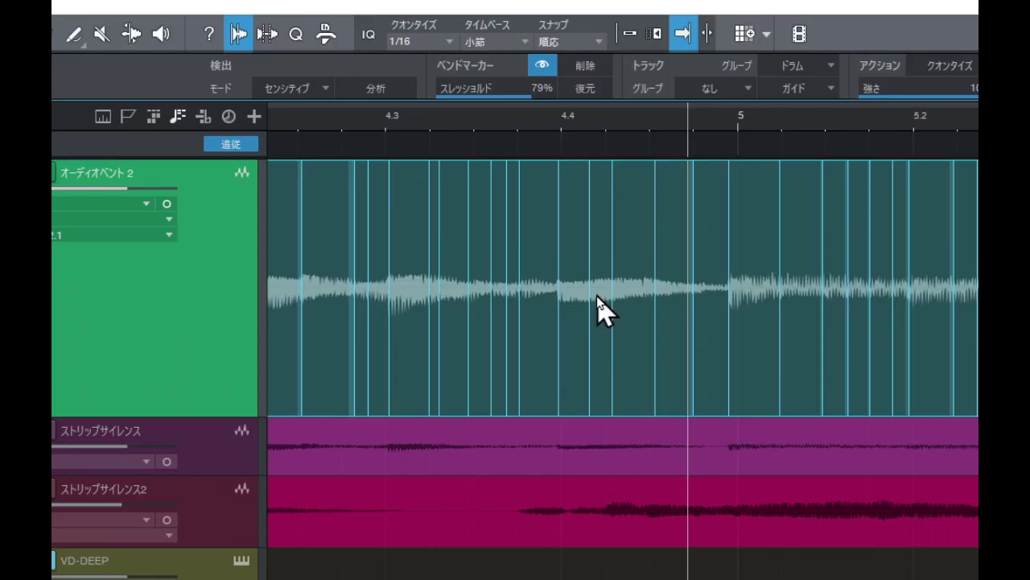
click(543, 66)
click(543, 66)
click(542, 66)
click(544, 67)
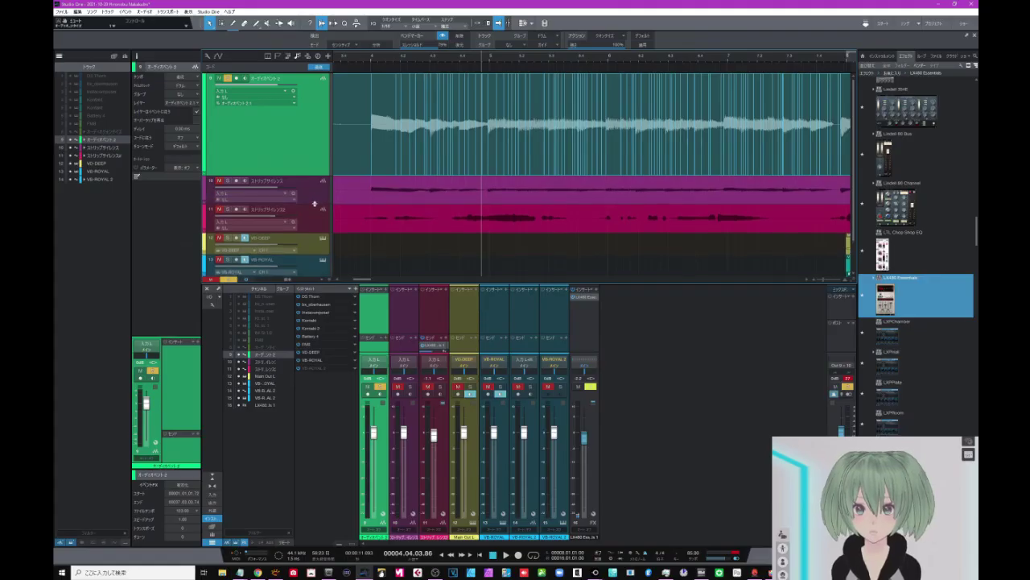
Step: Increase the height of the ストリップサイレンス track and open its audio event in the audio editor
drag(315, 202, 315, 240)
drag(393, 58, 393, 48)
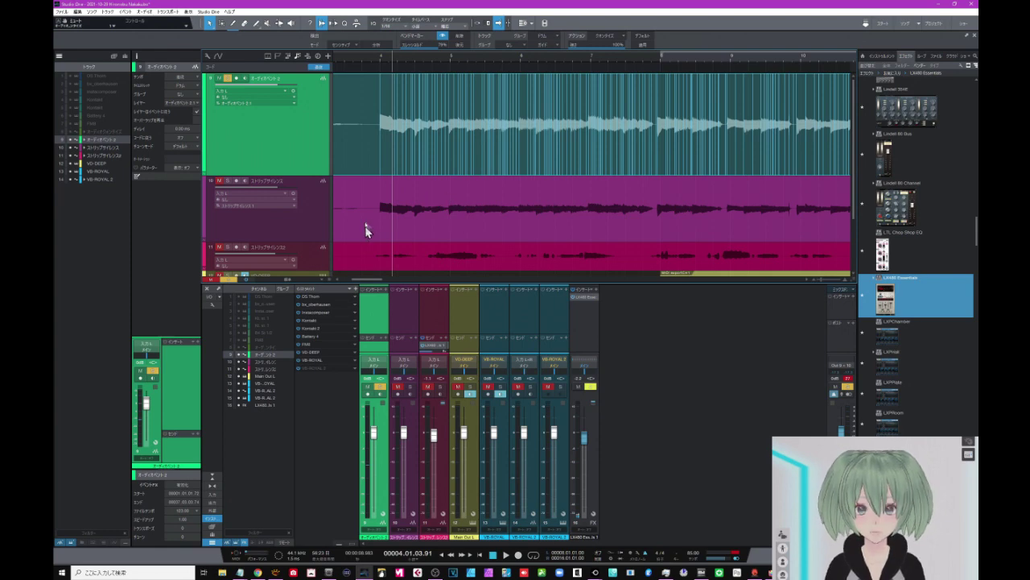
double_click(464, 232)
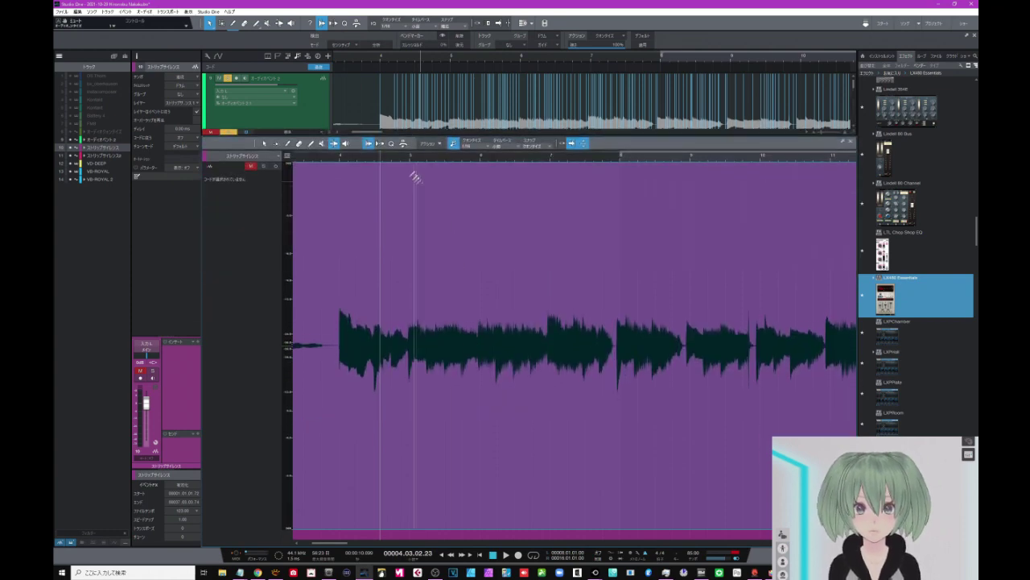
drag(396, 159, 493, 245)
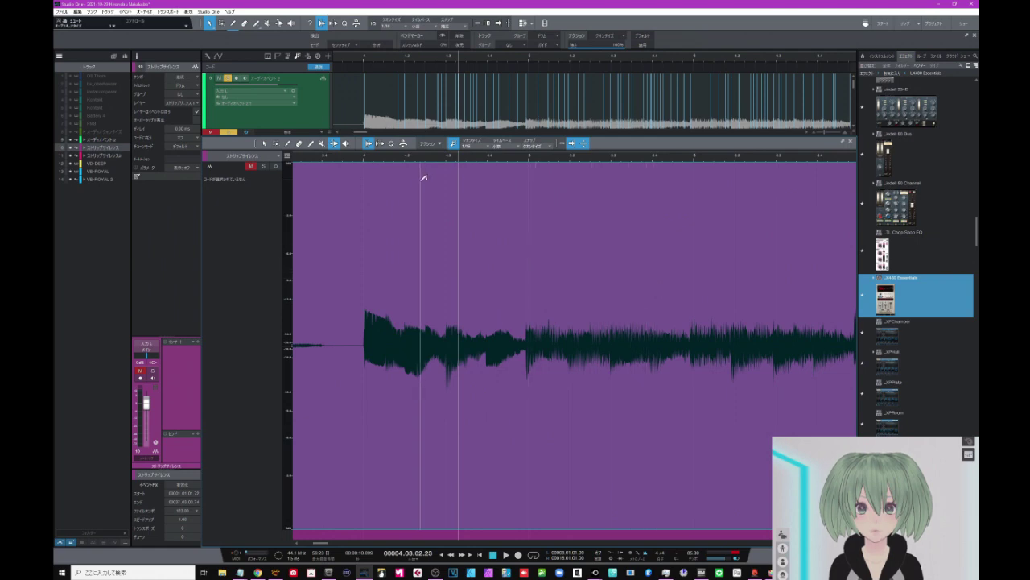
Step: Jump the playback cursor forward through the event's transients from around 4.3 up to just before bar 9
key(Tab)
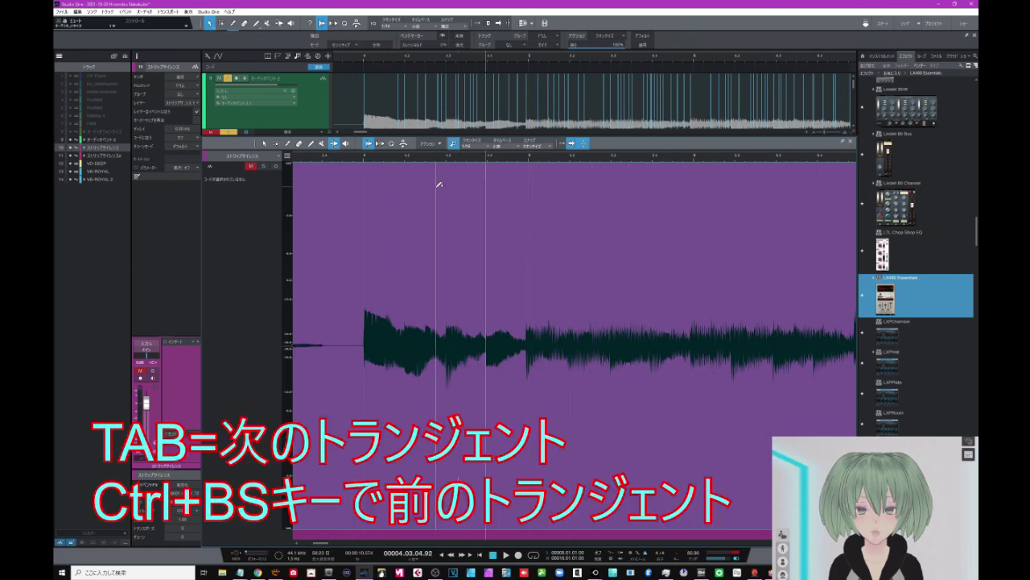
key(Tab)
key(Tab)
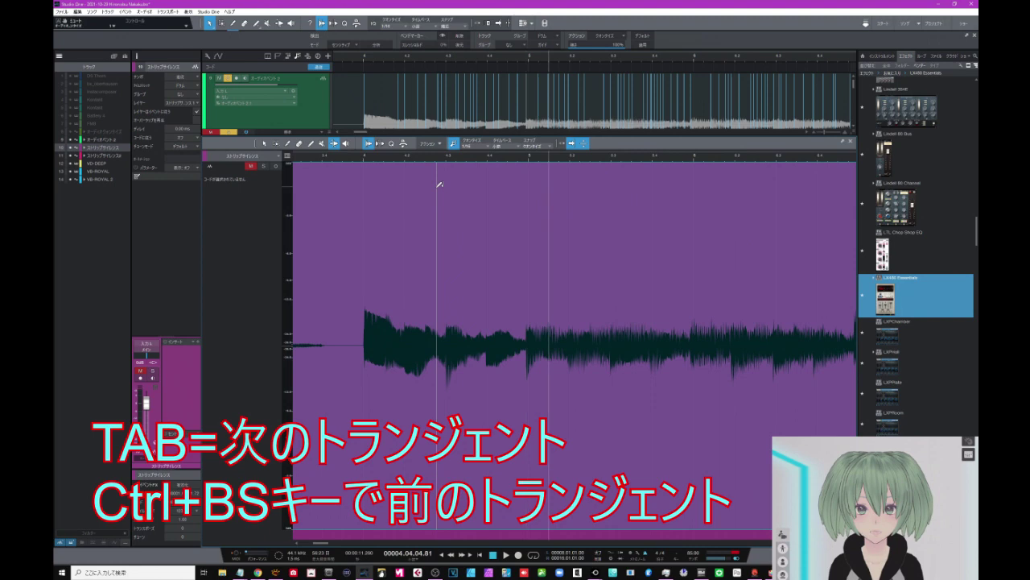
key(Tab)
key(Tab)
key(Tab)
key(Tab)
key(Tab)
key(Tab)
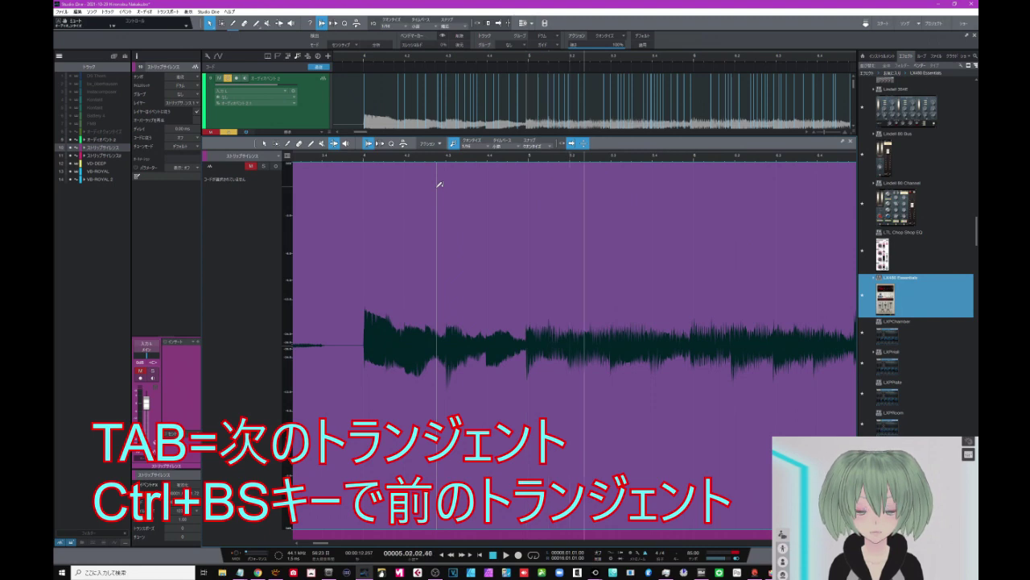
key(Tab)
key(Tab)
key(Tab)
key(Tab)
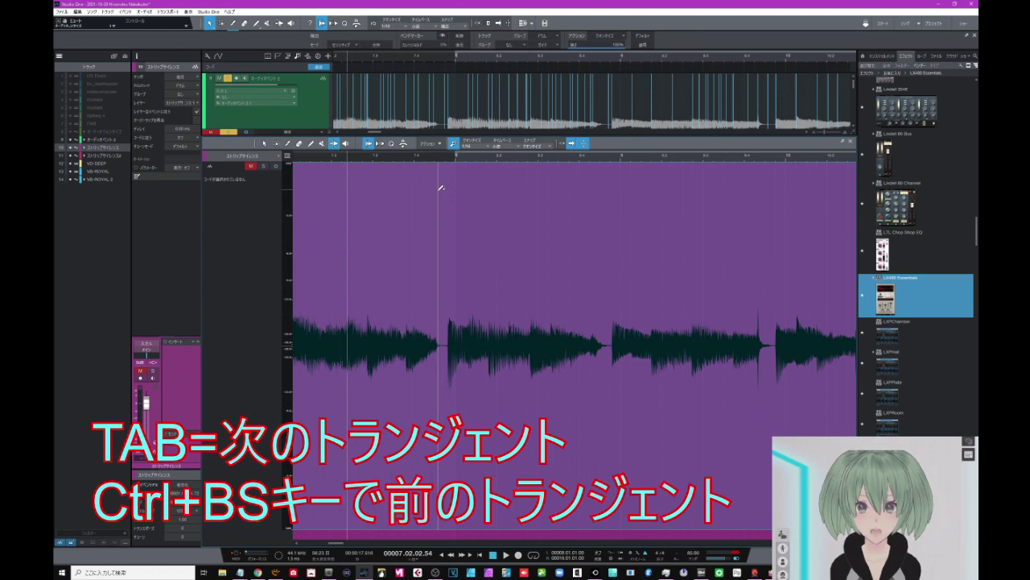
key(Tab)
key(Tab)
key(Tab)
key(Tab)
key(Tab)
key(Tab)
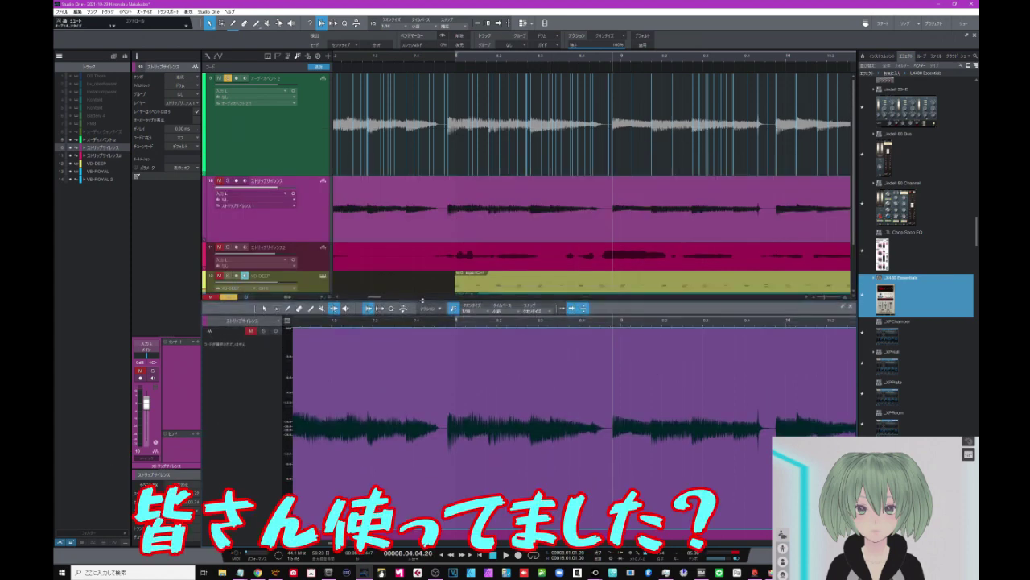
Step: Enlarge the arrangement view, close the Audio Bend settings and hide the オーディオベント 2 track
drag(422, 299, 422, 311)
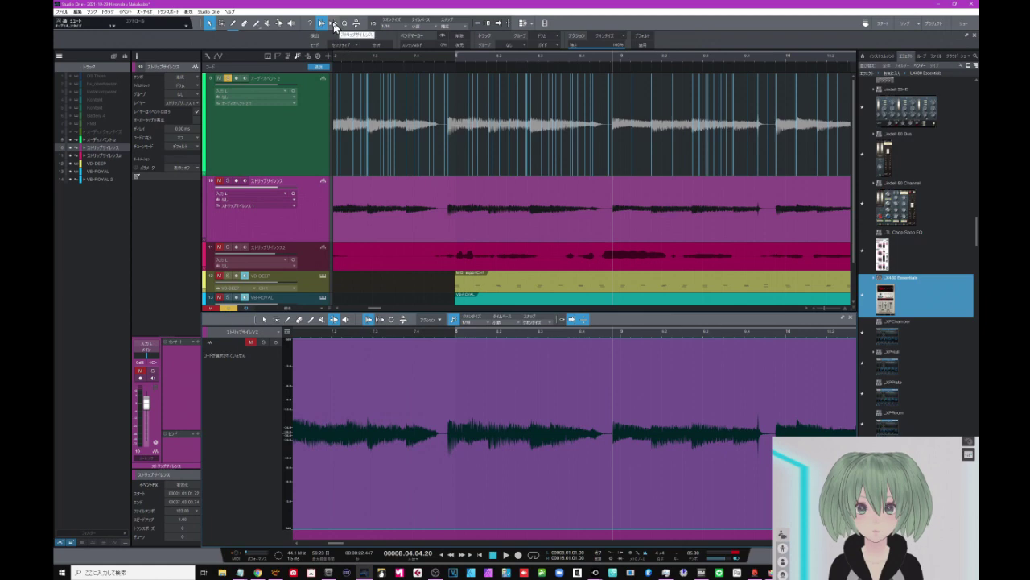
click(334, 25)
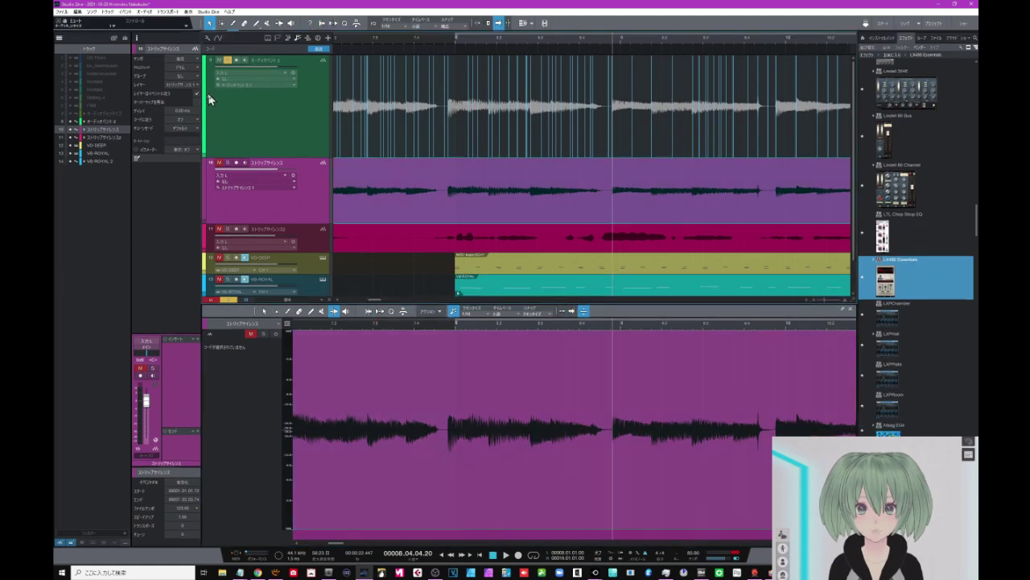
click(71, 122)
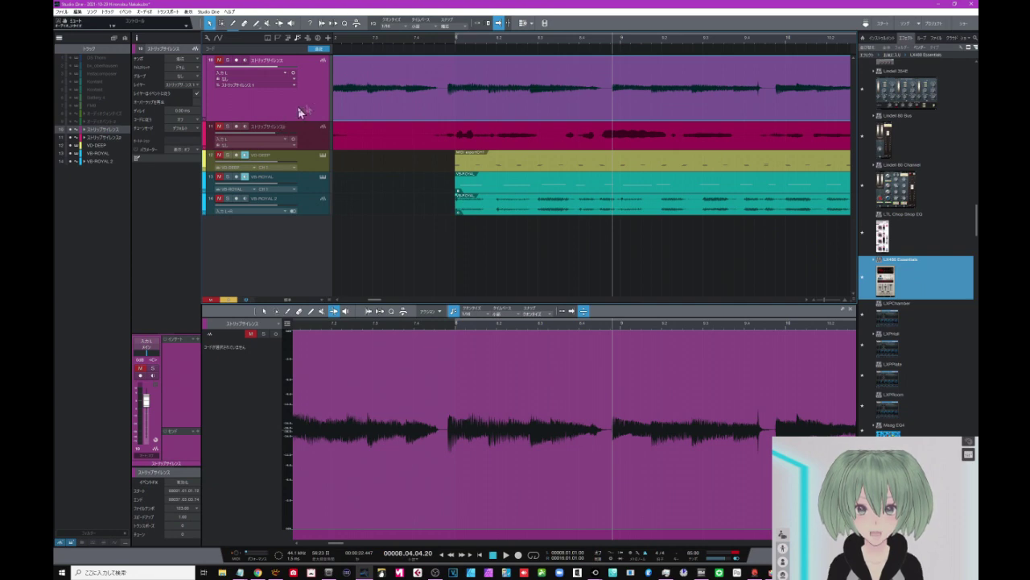
Step: Solo the ストリップサイレンス track and play it back from shortly before bar 8
drag(392, 40, 443, 18)
drag(387, 41, 483, 33)
drag(575, 42, 441, 102)
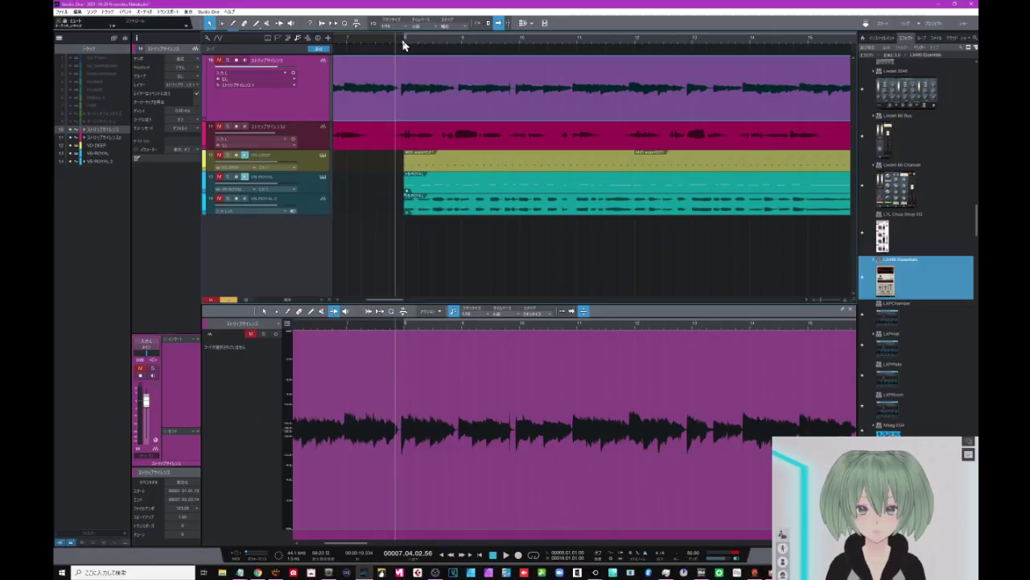
key(s)
key(space)
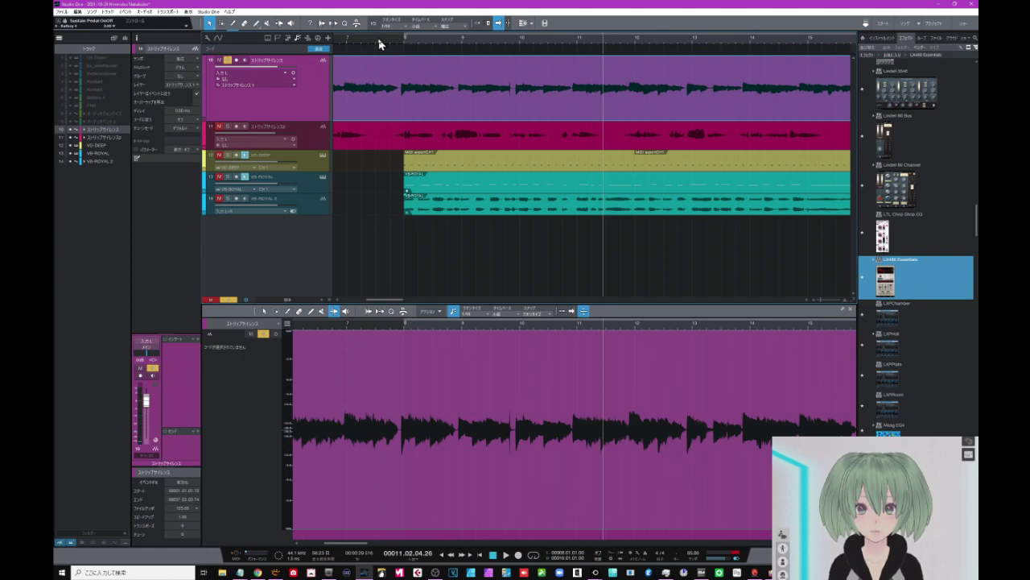
Step: Open the Strip Silence settings for the event on the ストリップサイレンス track
click(335, 24)
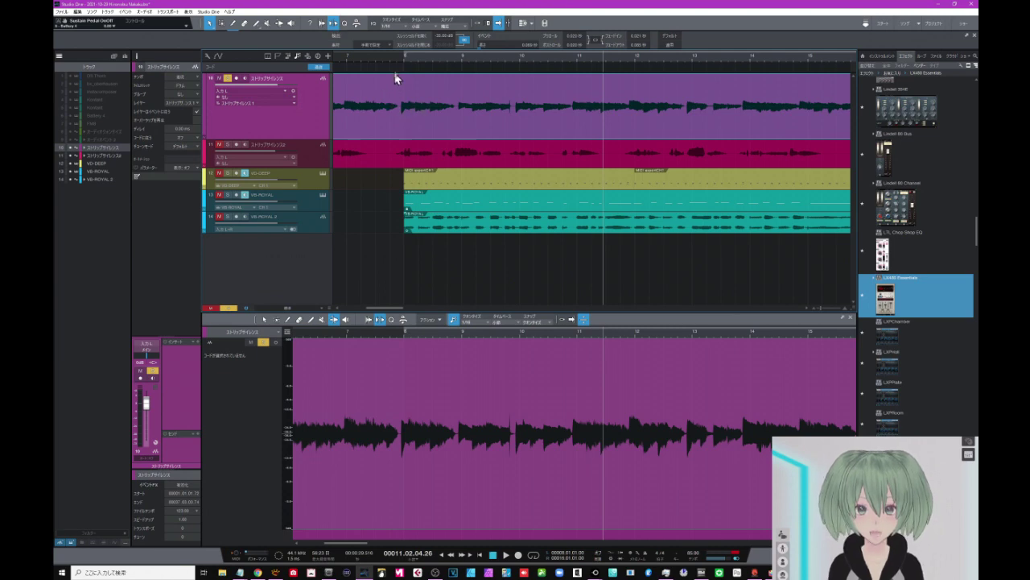
drag(398, 59, 398, 65)
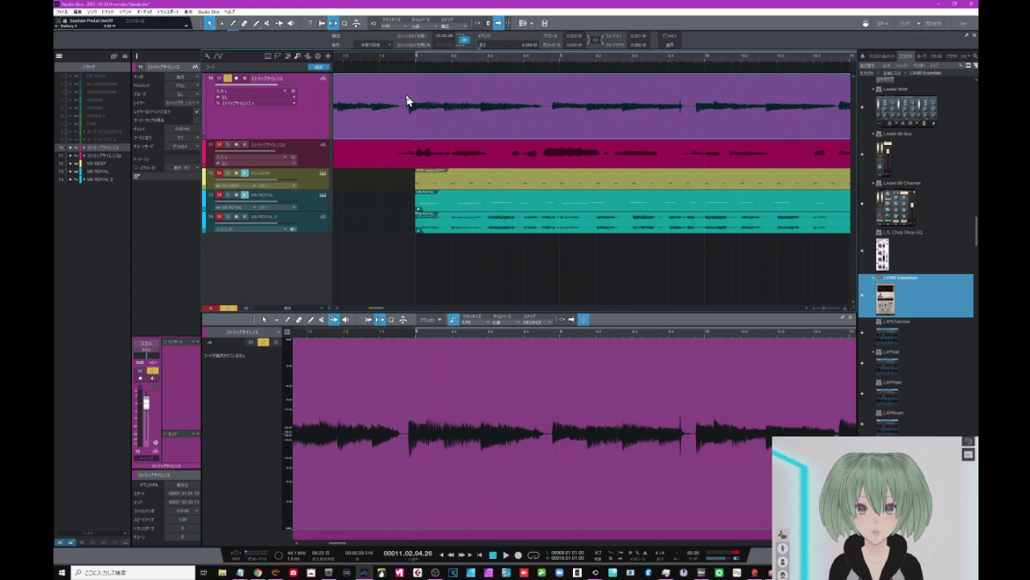
Step: Try splitting the ストリップサイレンス event manually just before bars 8 and 9, and undo both splits
key(3)
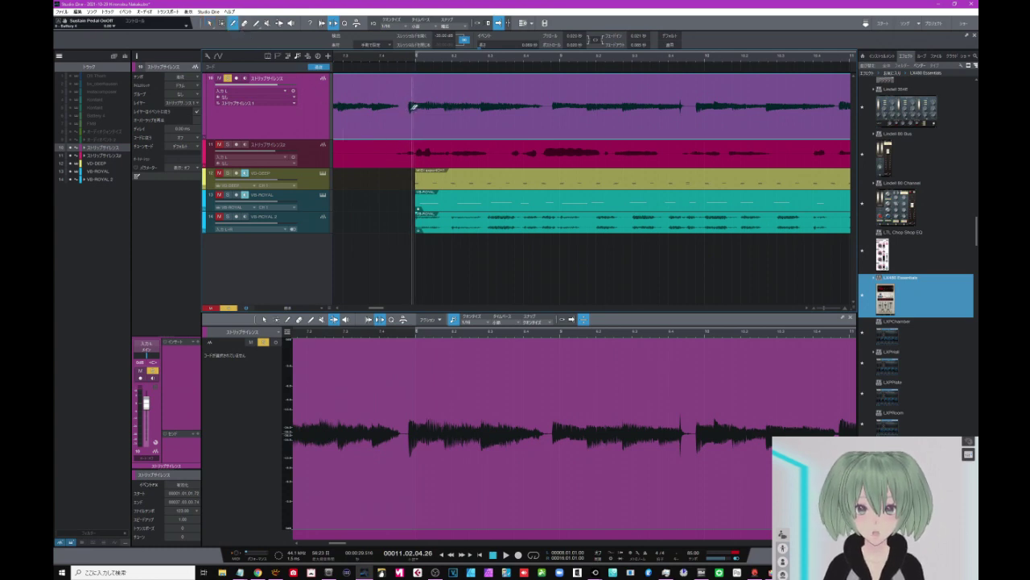
click(408, 107)
click(550, 107)
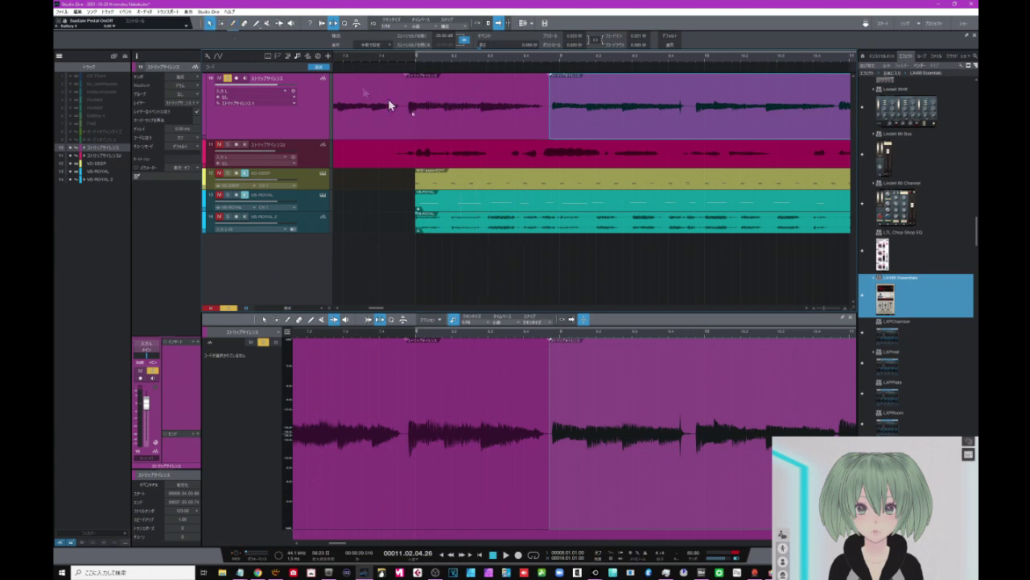
key(ctrl+z)
key(ctrl+z)
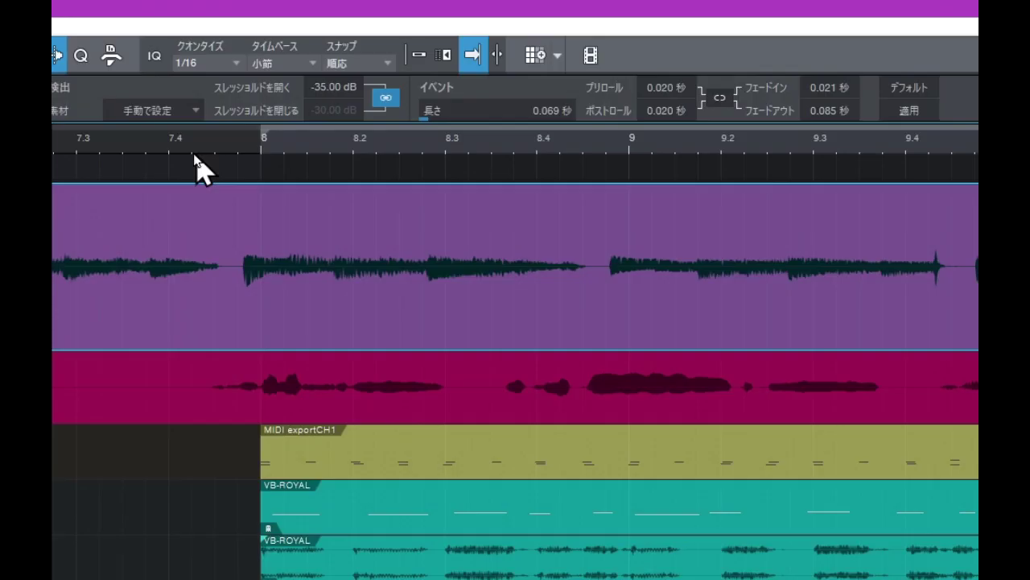
Step: Apply Strip Silence with the 手動で設定 (manual) material setting and -35.00 dB threshold, and examine the fades around bars 8 and 9
click(180, 111)
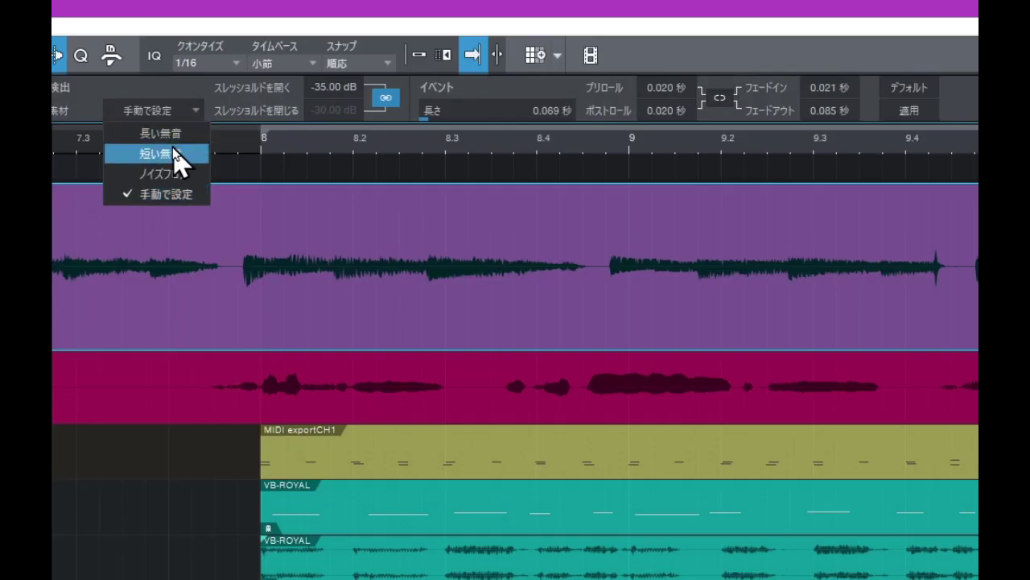
click(178, 86)
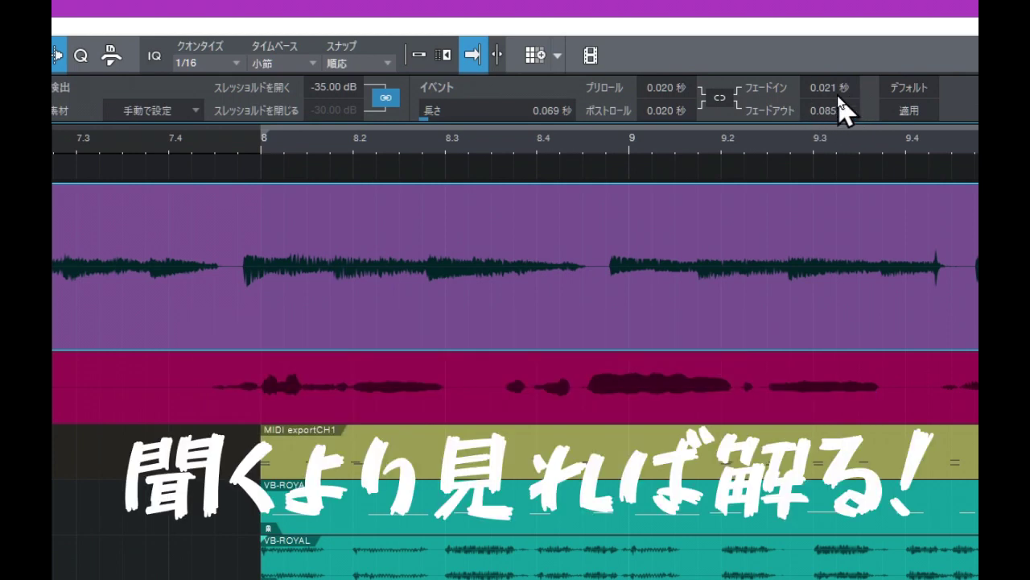
click(907, 112)
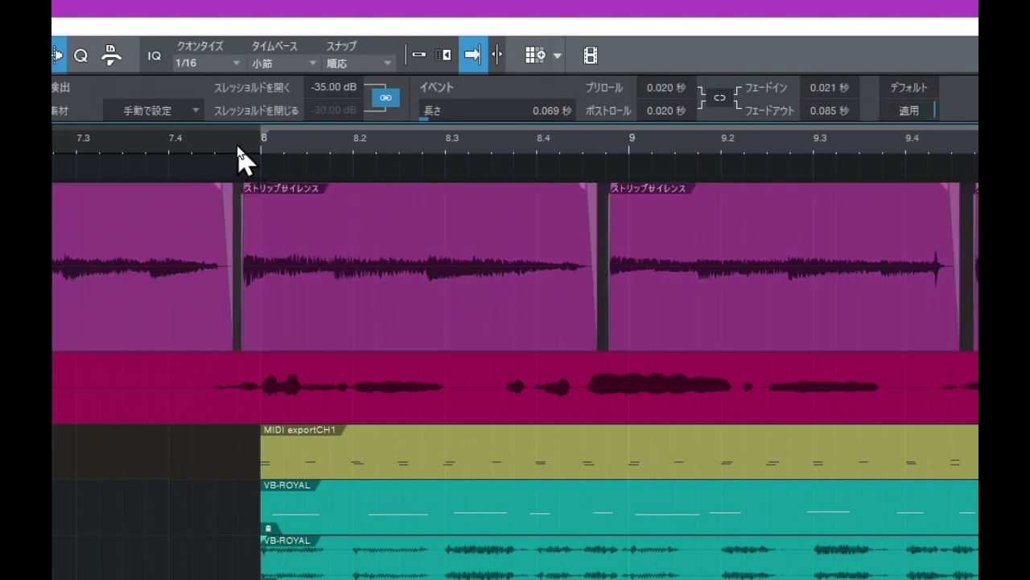
drag(238, 147, 315, 256)
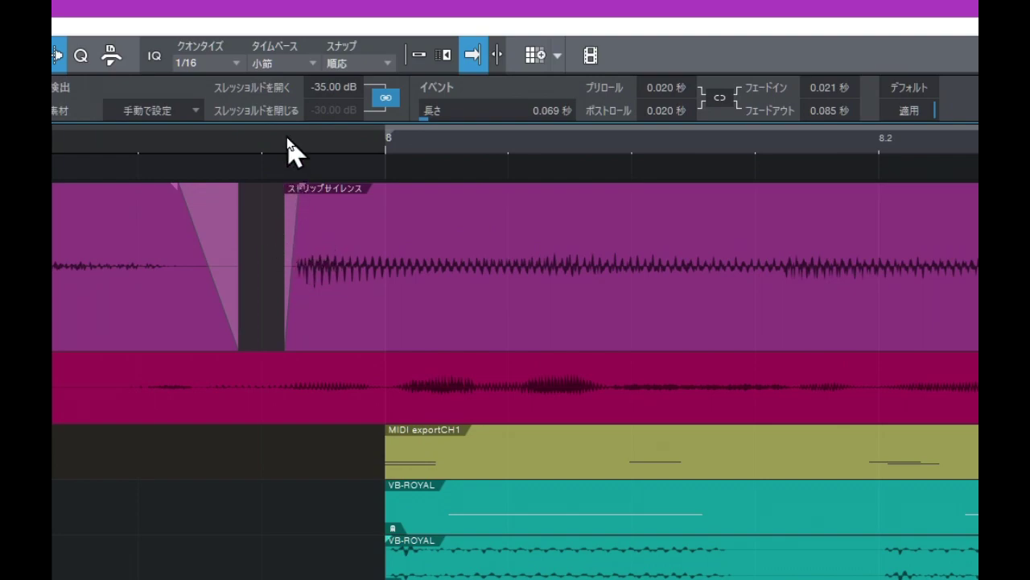
drag(286, 137, 284, 102)
drag(813, 143, 781, 191)
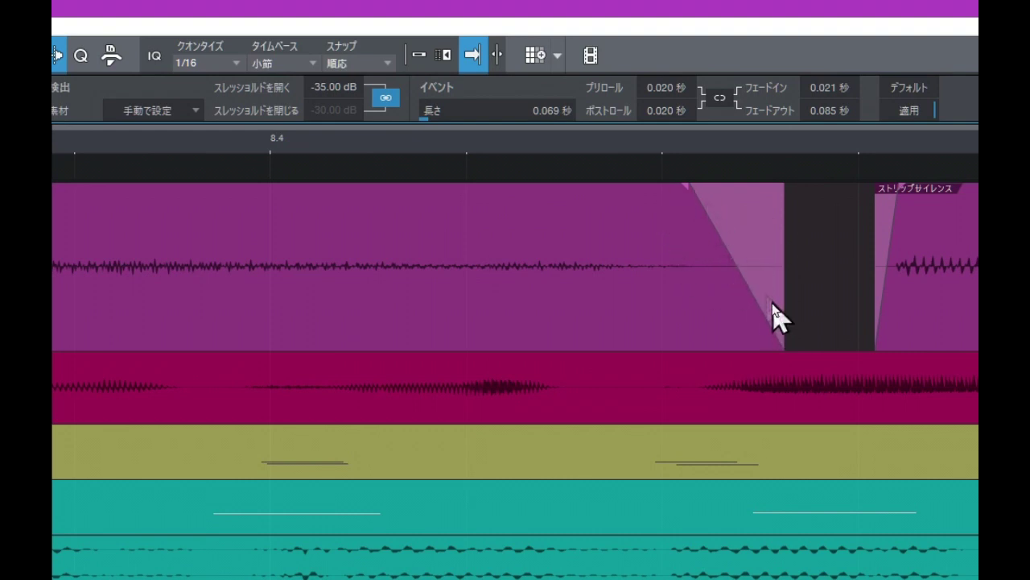
scroll(751, 256, down, 4)
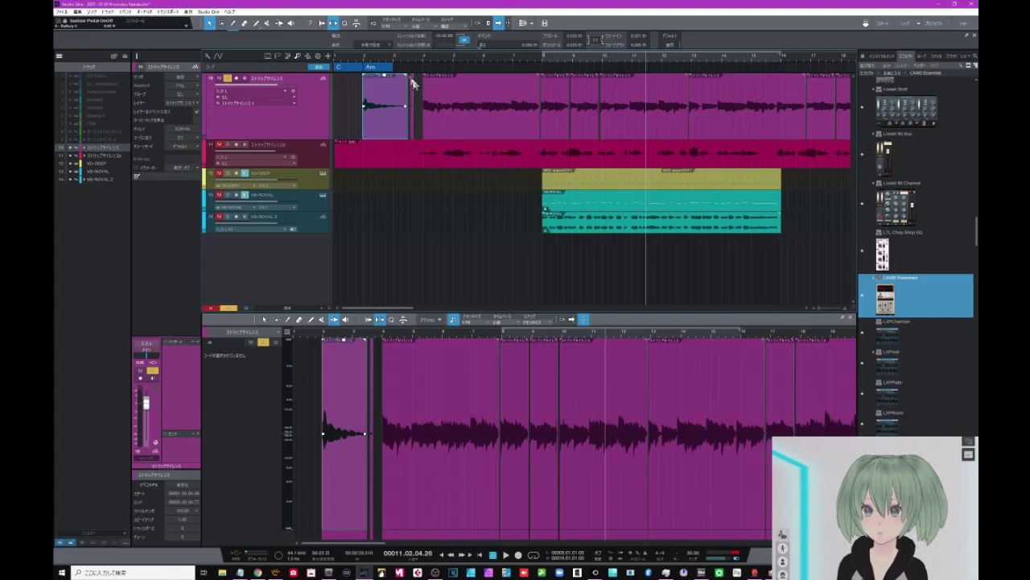
Step: Delete the short leftover event between 3.3 and 3.4, and adjust the preceding event's end and fade-out
drag(405, 61, 469, 81)
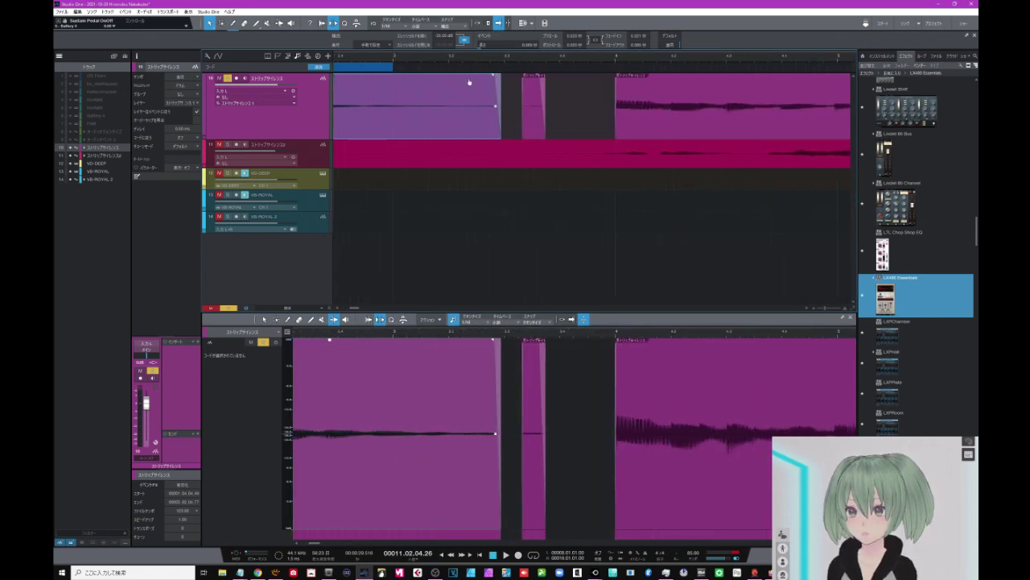
click(533, 104)
key(Delete)
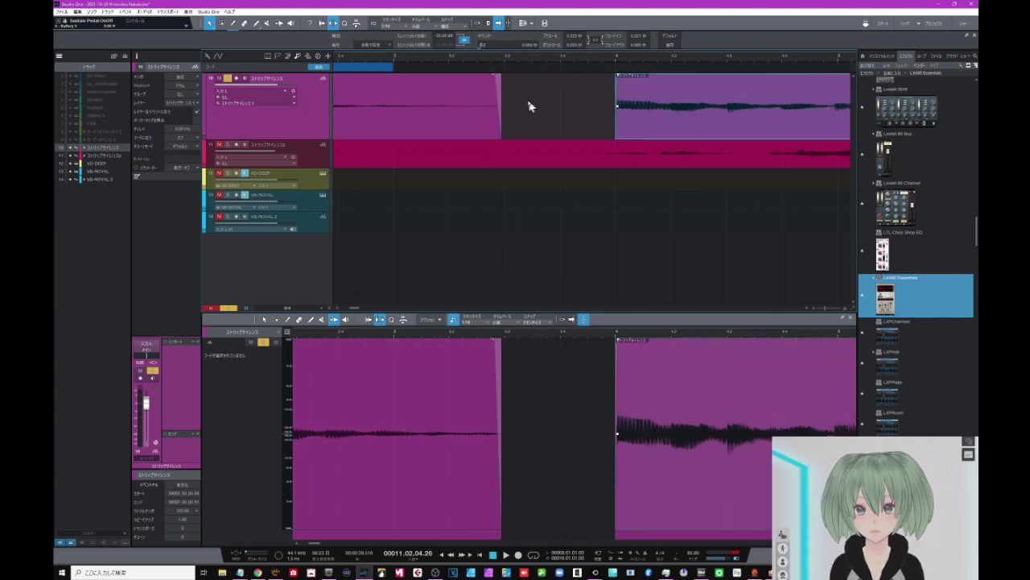
mouse_move(502, 114)
mouse_down()
mouse_move(594, 114)
mouse_move(496, 113)
mouse_up()
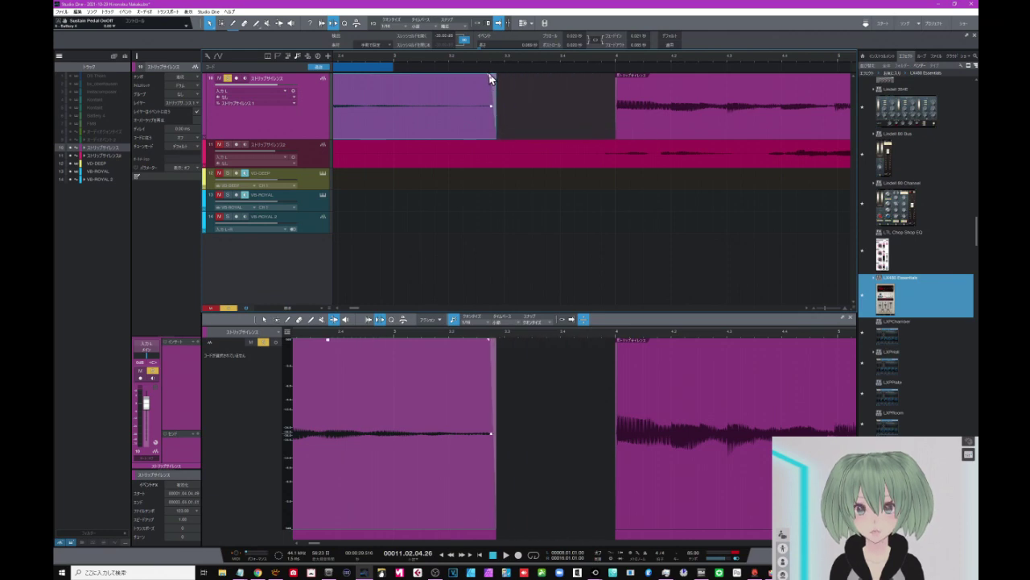
drag(488, 78, 469, 37)
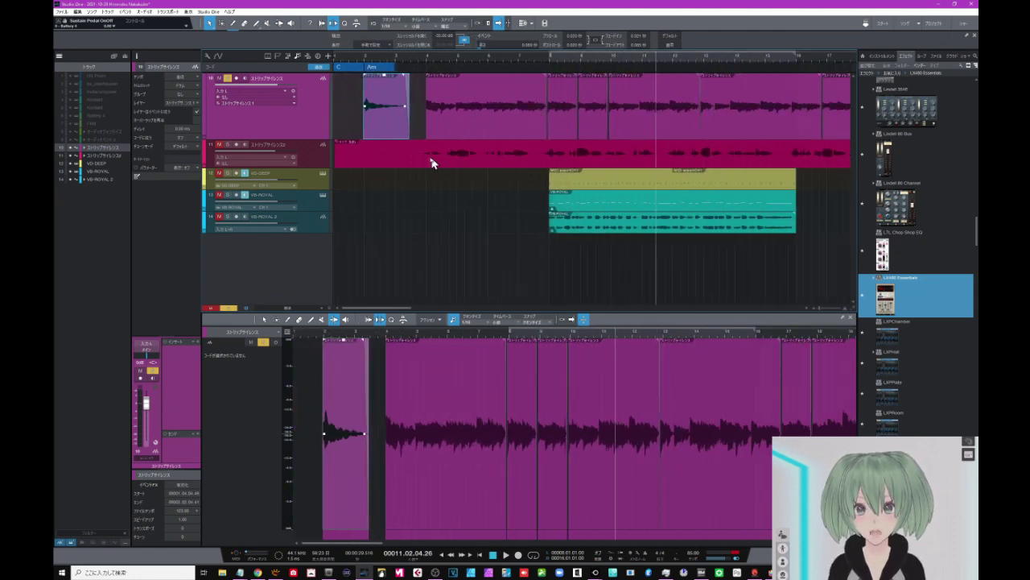
Step: Solo the track below ストリップサイレンス and play it back from just before bar 4
click(220, 146)
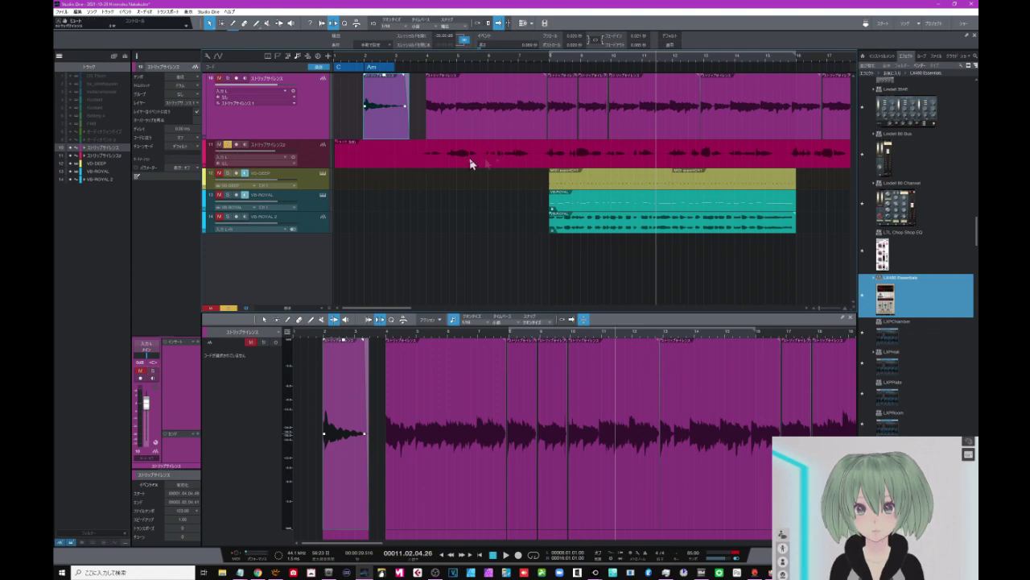
click(424, 184)
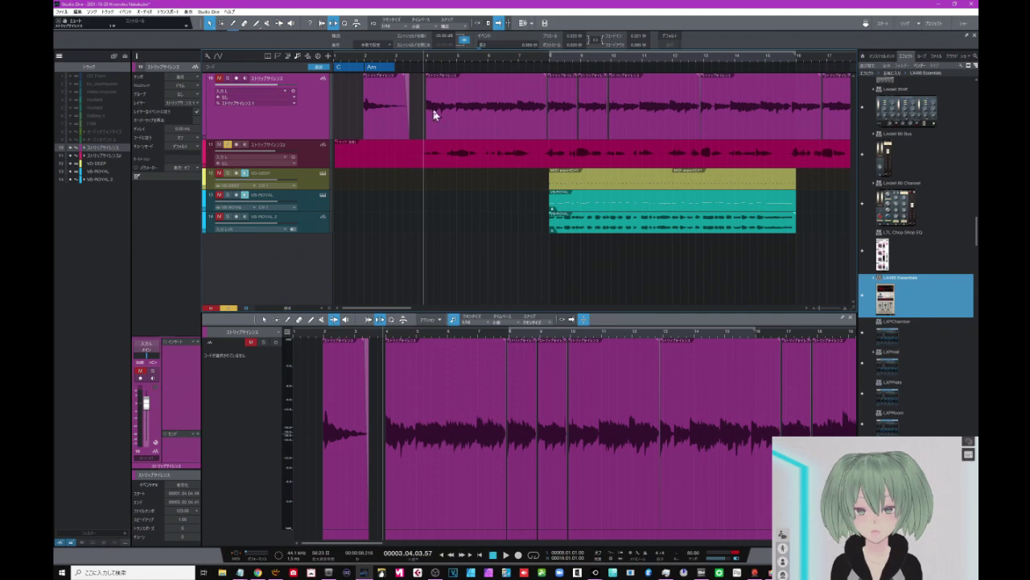
key(space)
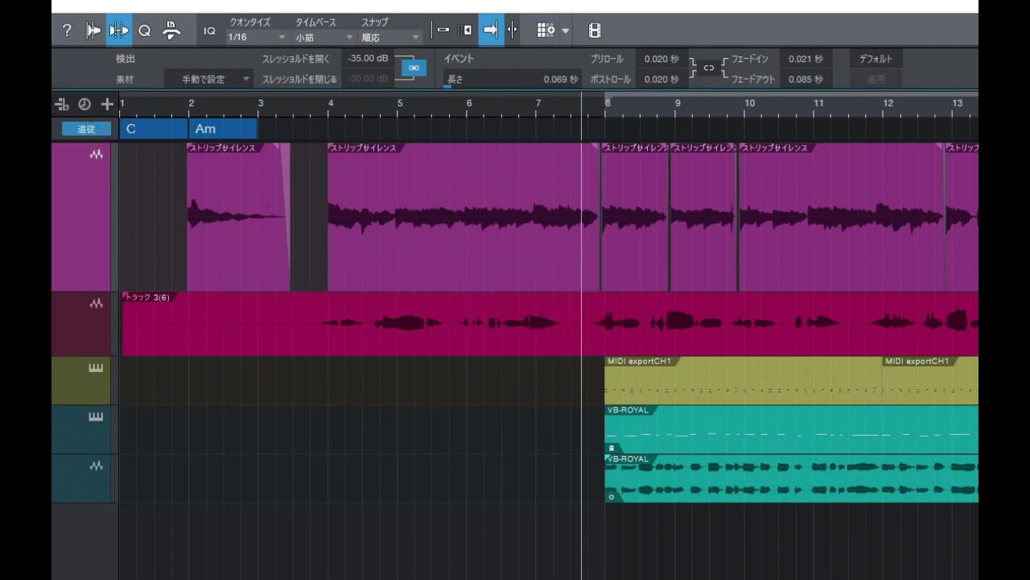
Step: Try splitting the トラック 3(6) event before bar 6 and after bar 7 and shifting the middle section slightly later, and undo it all
click(459, 322)
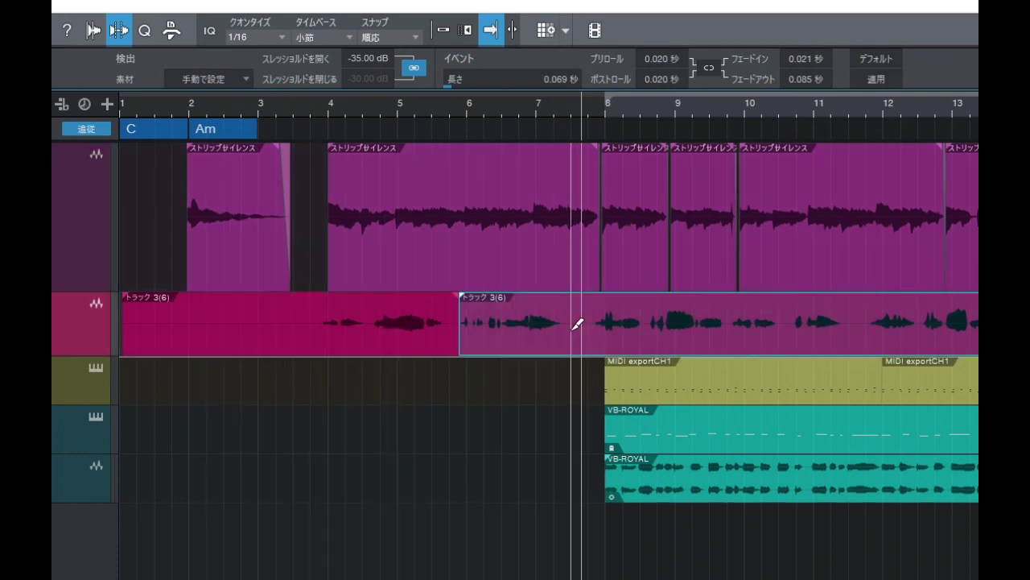
click(572, 328)
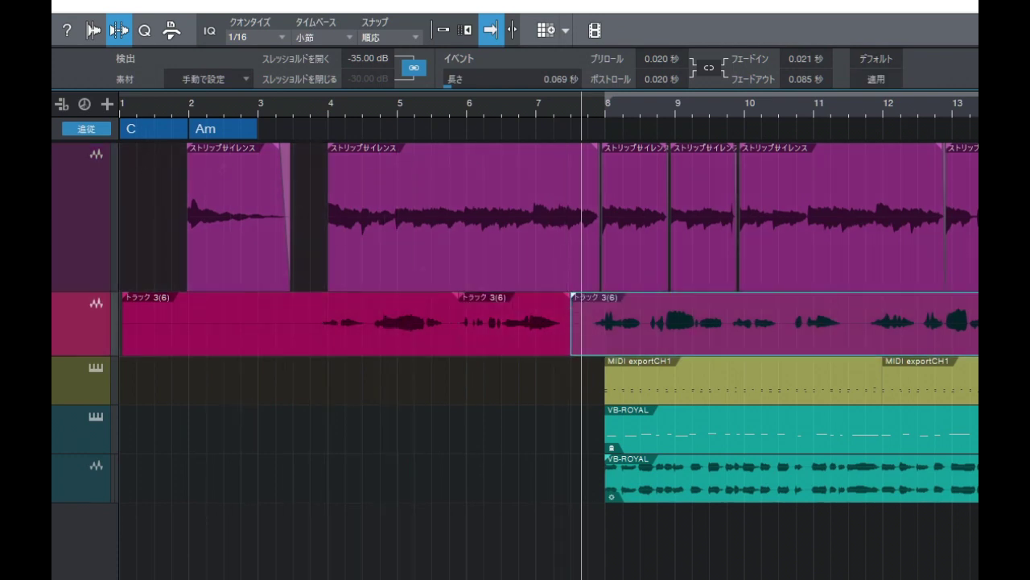
click(515, 319)
drag(516, 322, 523, 326)
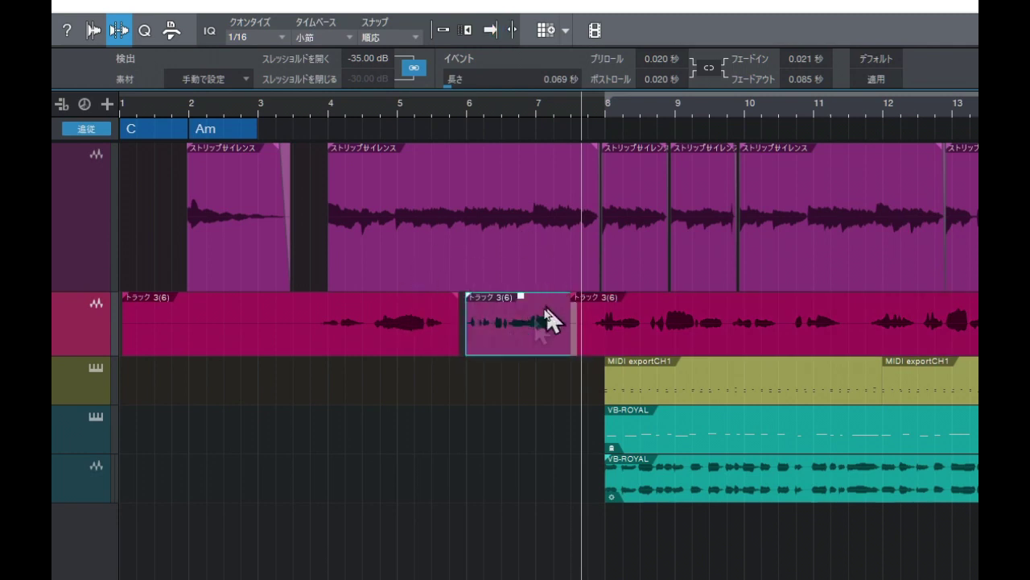
key(ctrl+z)
key(ctrl+z)
key(ctrl+z)
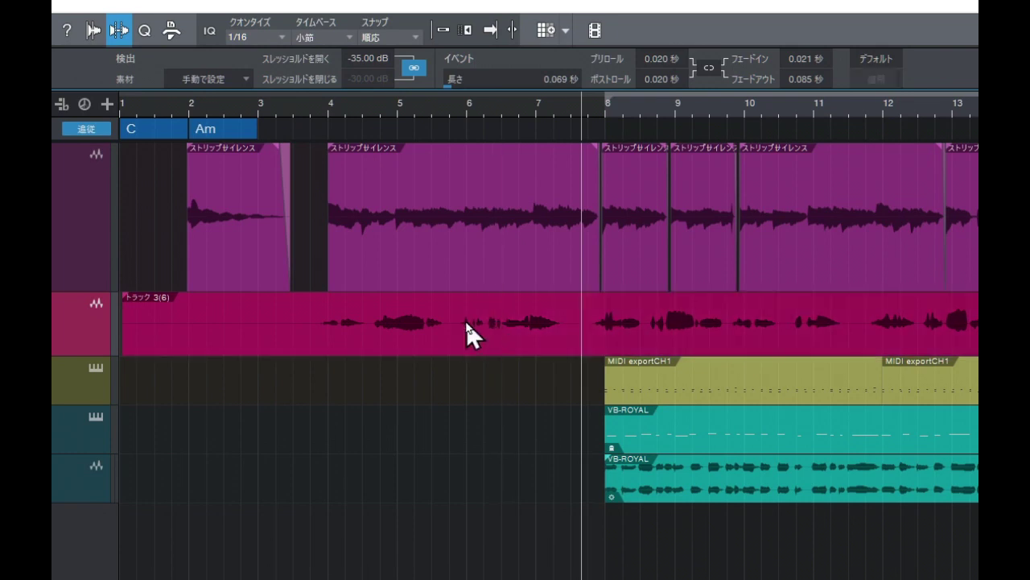
Step: Try Strip Silence on the トラック 3(6) event with a -35.00 dB threshold and examine the pieces around bars 5 to 7
click(400, 327)
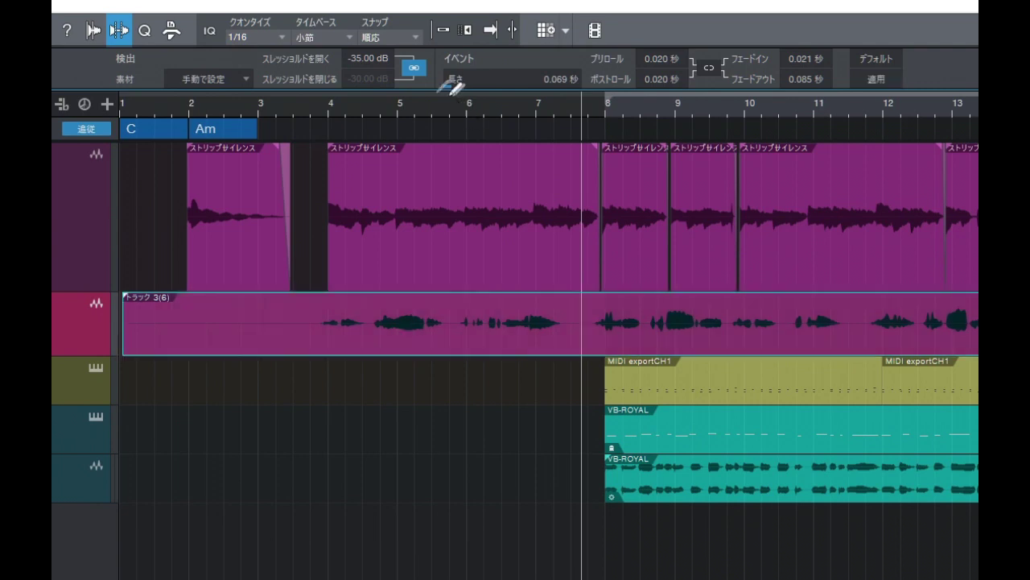
click(367, 57)
key(Return)
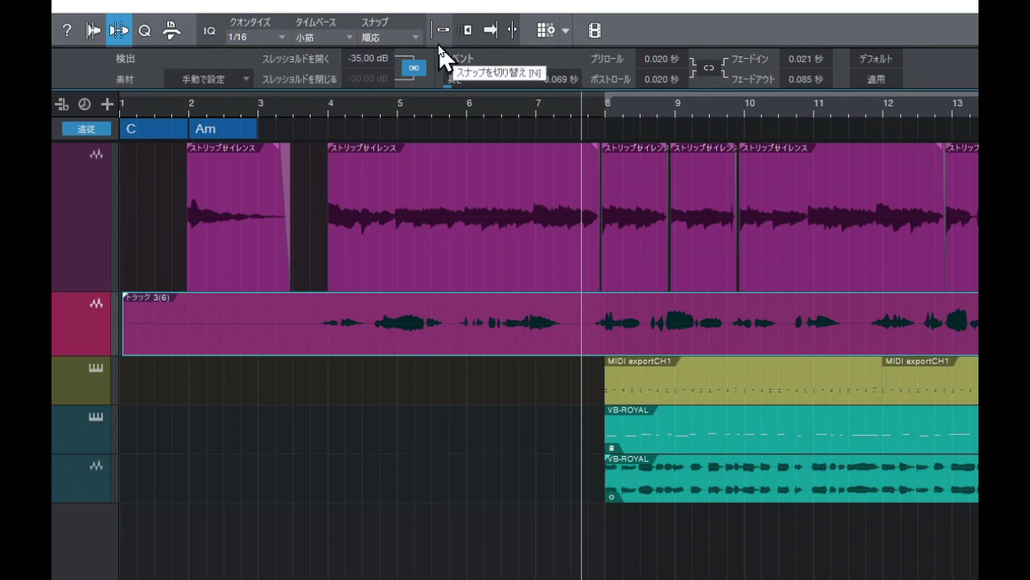
click(872, 78)
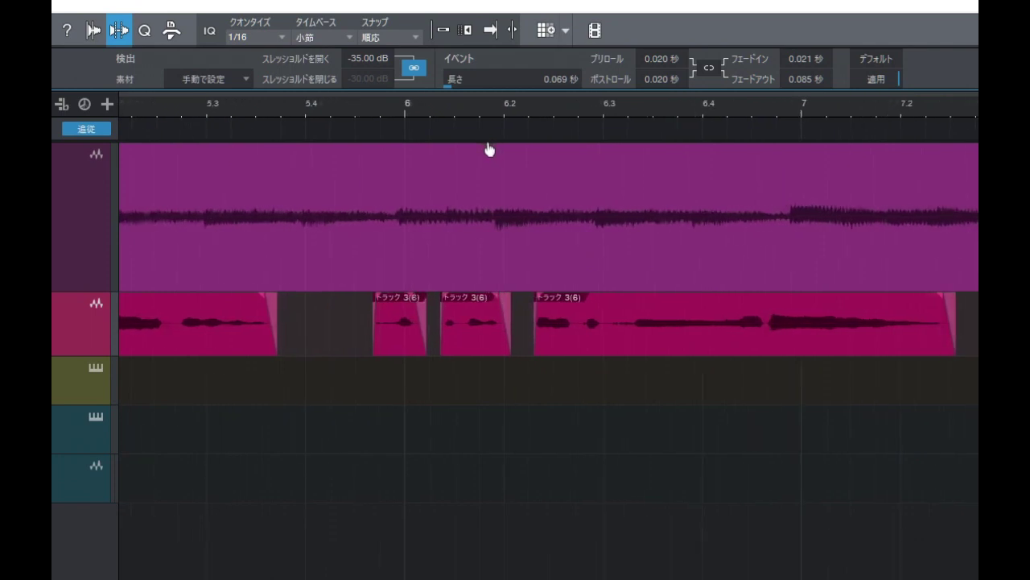
drag(488, 146, 498, 131)
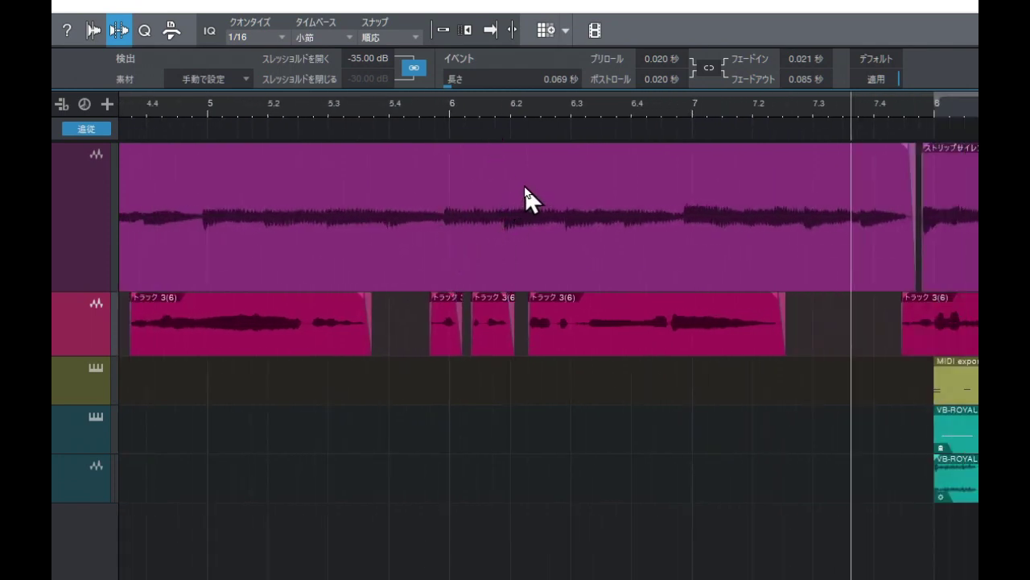
Step: Set the Strip Silence event length to 0.150 seconds and apply it to the トラック 3(6) event
double_click(538, 78)
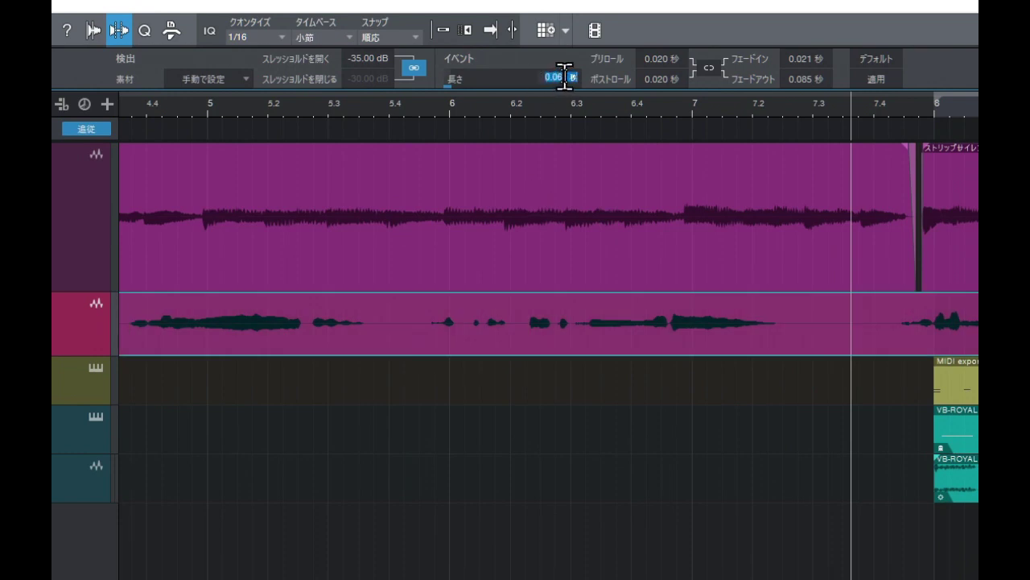
click(528, 83)
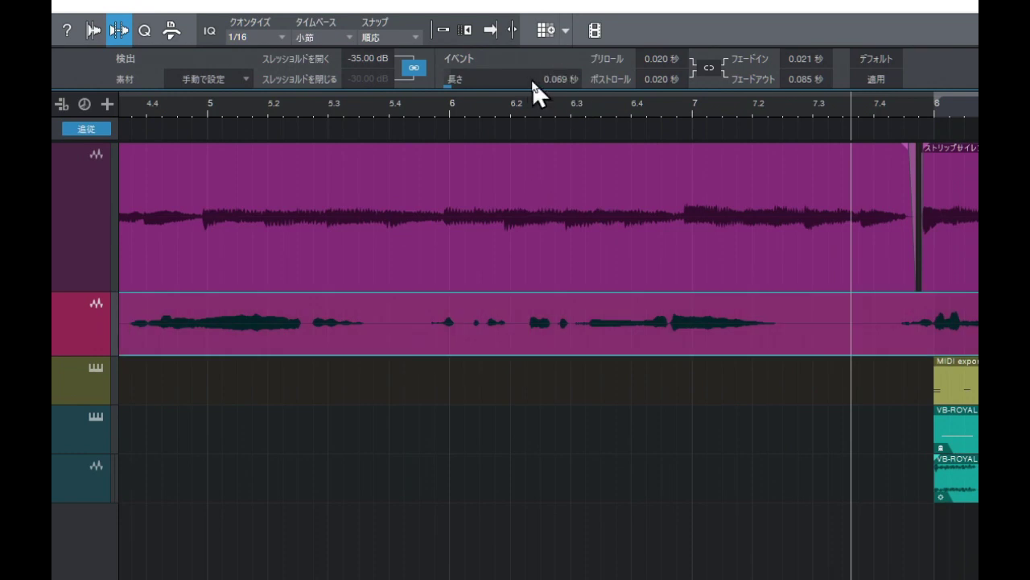
double_click(549, 80)
text(15秒)
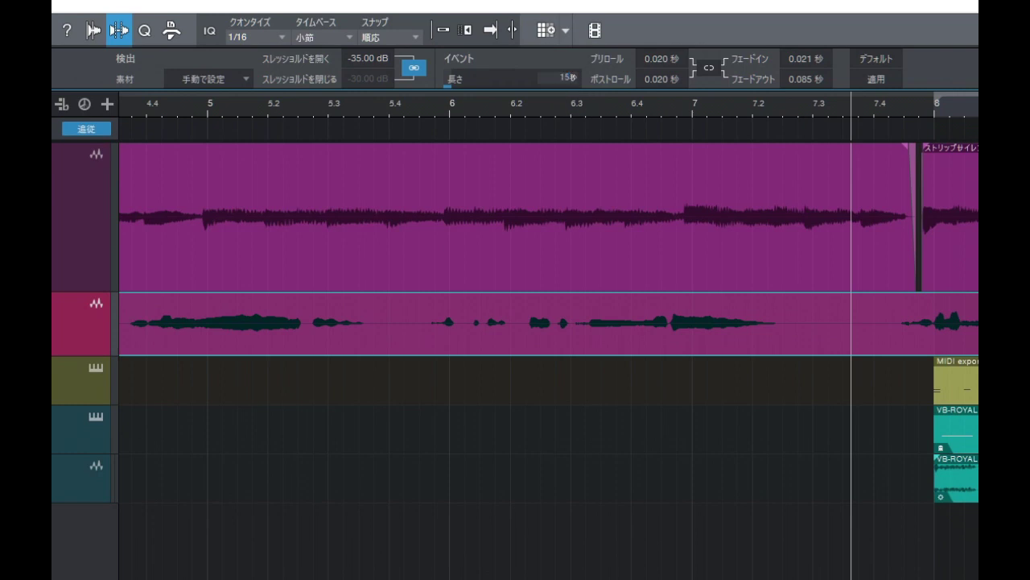
key(Return)
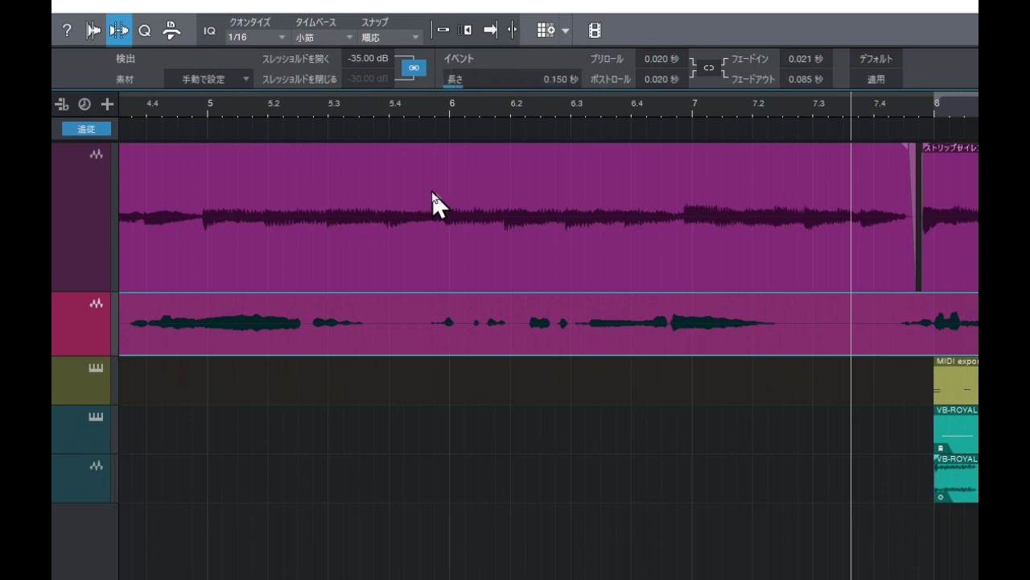
click(877, 80)
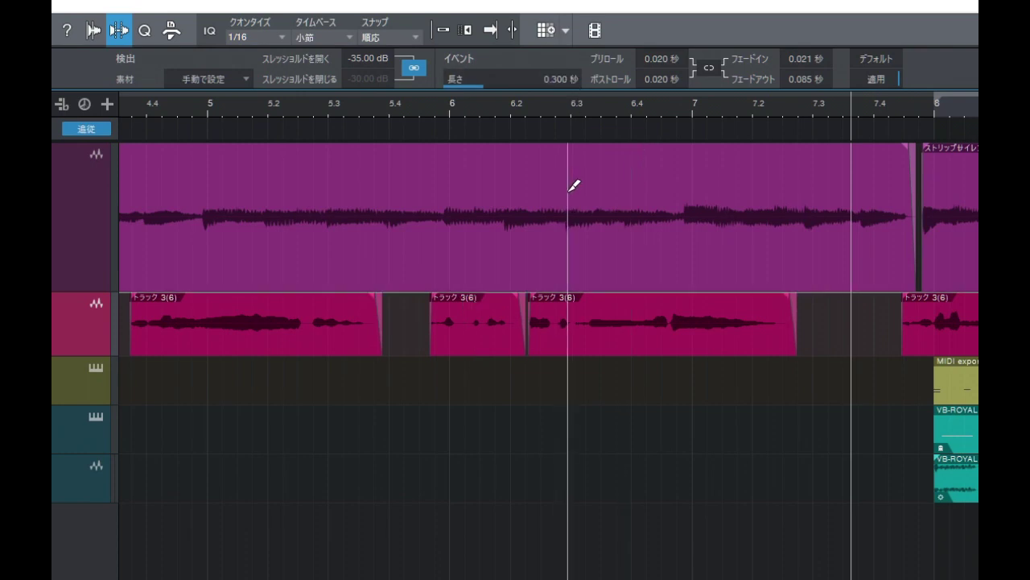
Step: Undo the last strip, reapply Strip Silence to トラック 3(6) with a 0.300-second event length, and play it from bar 4
key(ctrl+z)
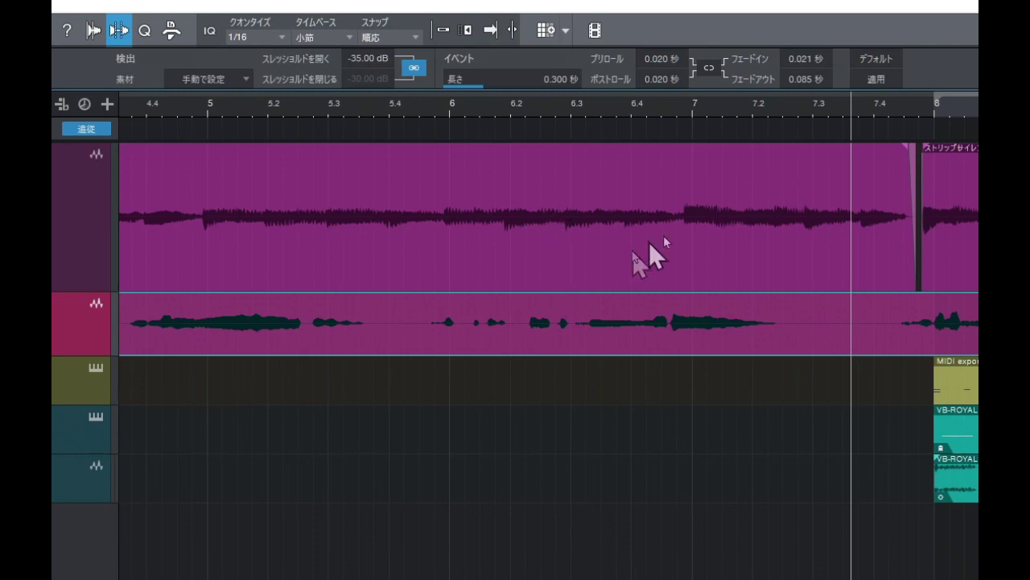
click(877, 81)
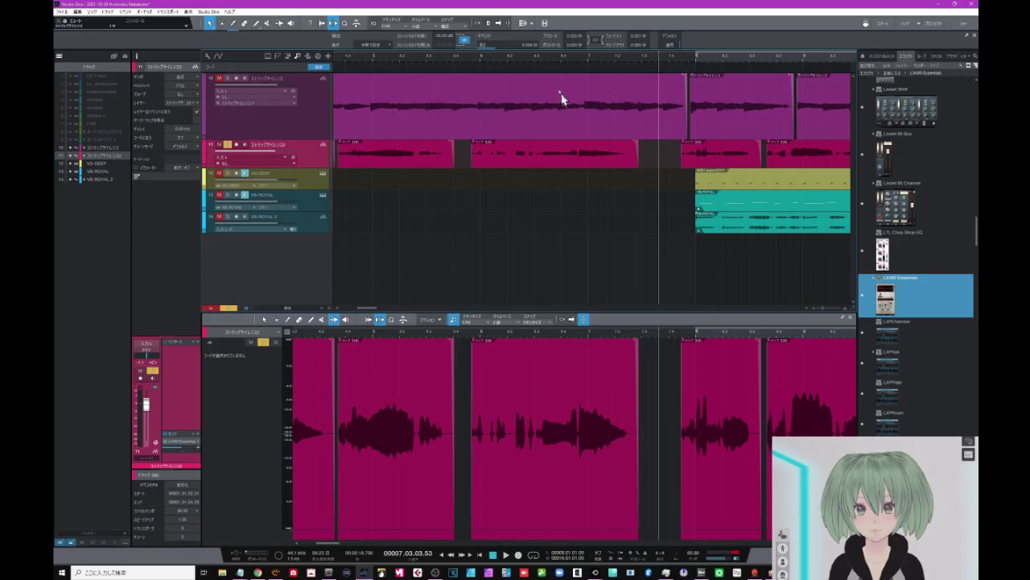
drag(554, 57, 553, 46)
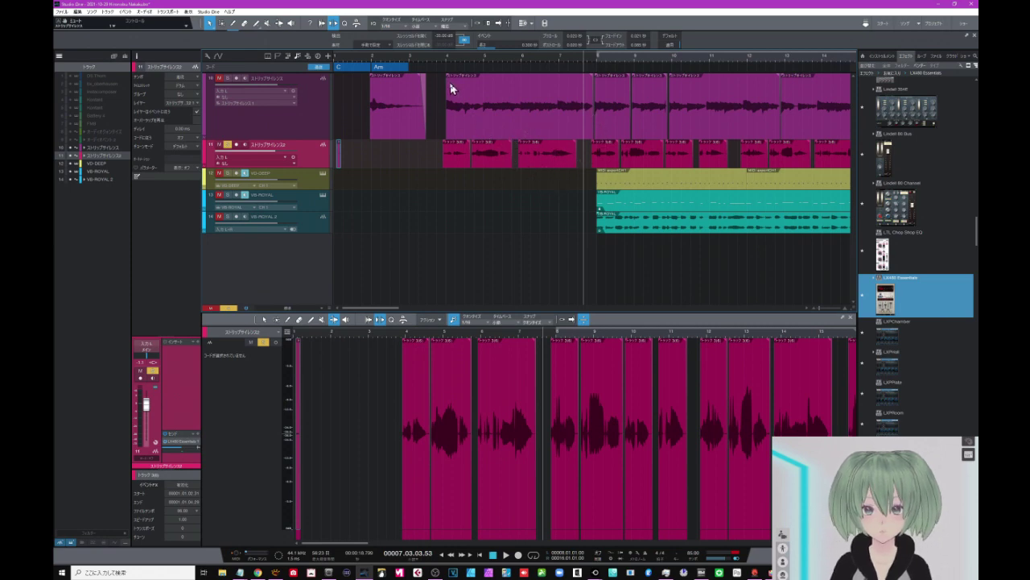
click(445, 61)
key(space)
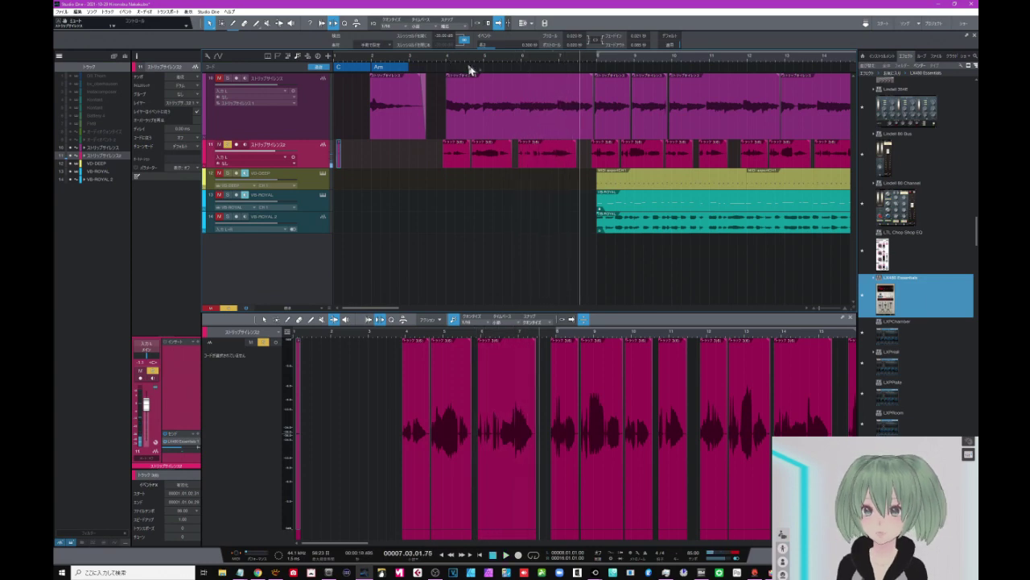
Step: Lengthen the fade-in and fade-out of the トラック 3(6) event spanning bars 6 and 7
scroll(562, 68, up, 5)
scroll(588, 61, down, 3)
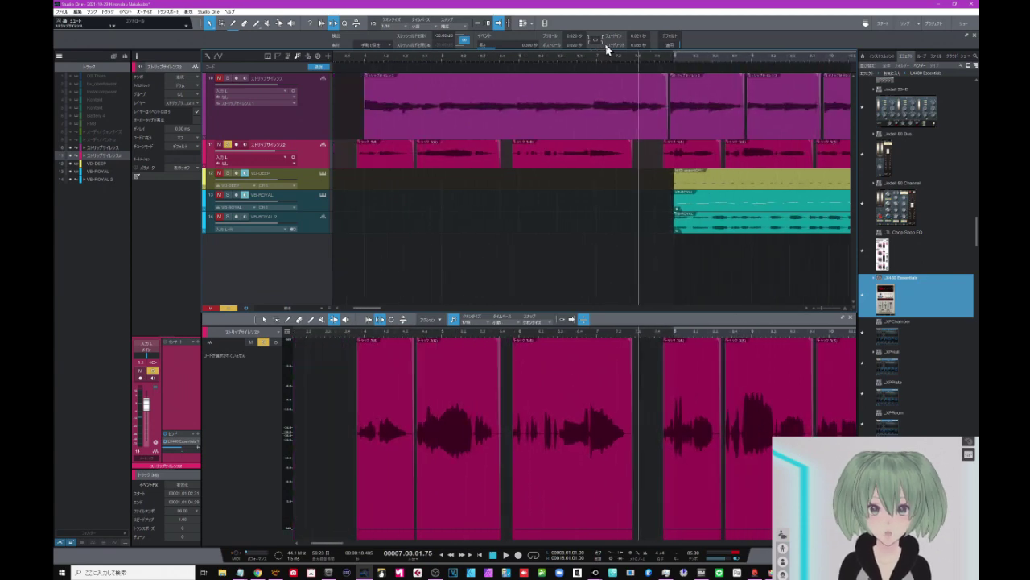
scroll(517, 64, up, 3)
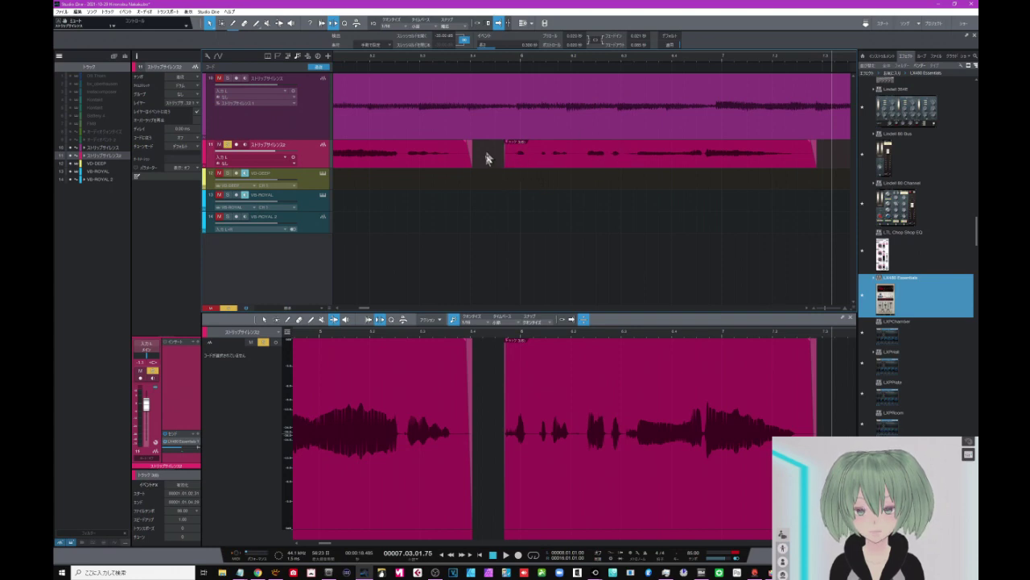
click(510, 153)
drag(507, 143, 515, 142)
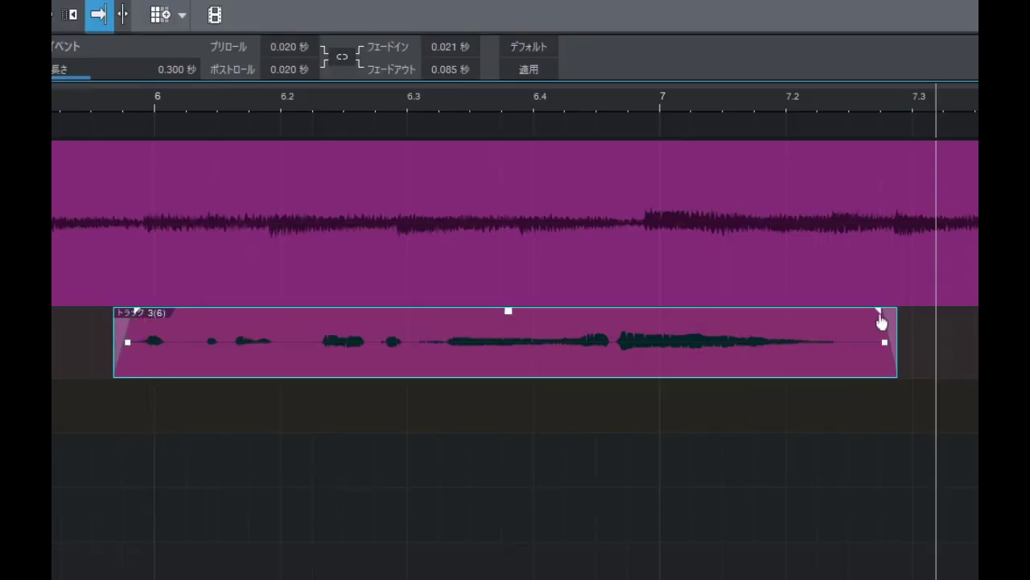
drag(880, 313, 847, 313)
scroll(283, 87, down, 3)
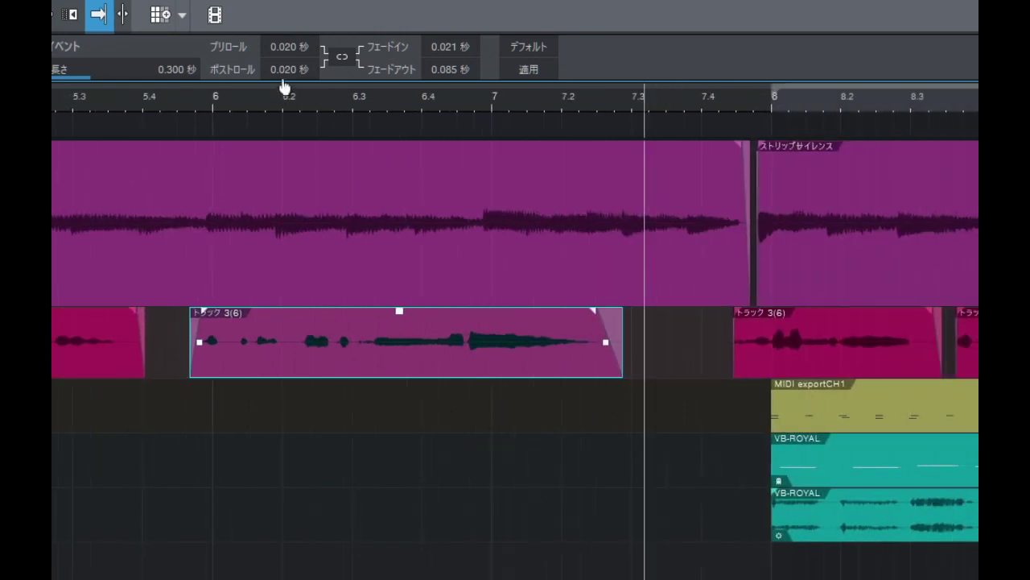
scroll(284, 84, down, 1)
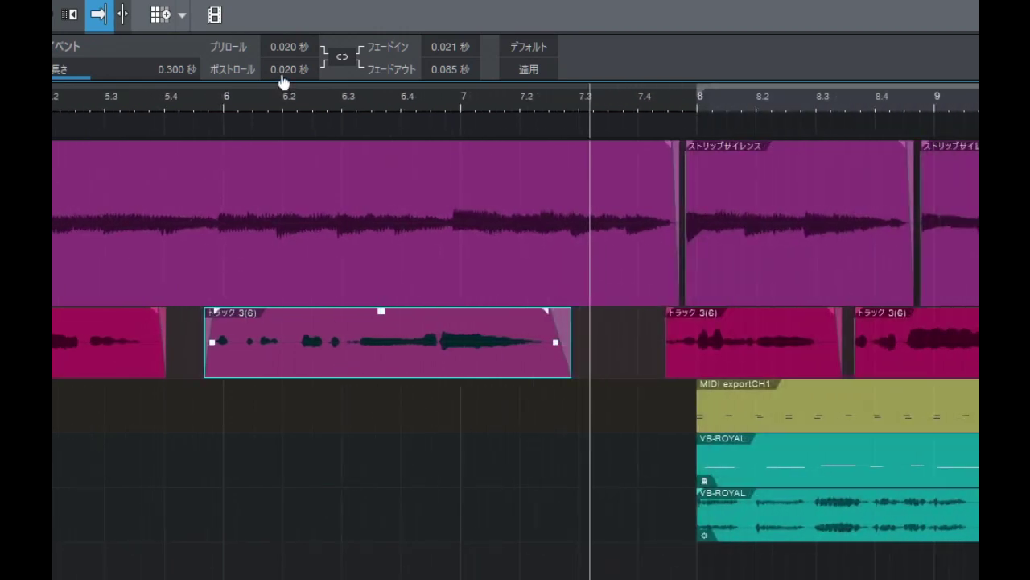
scroll(283, 84, down, 1)
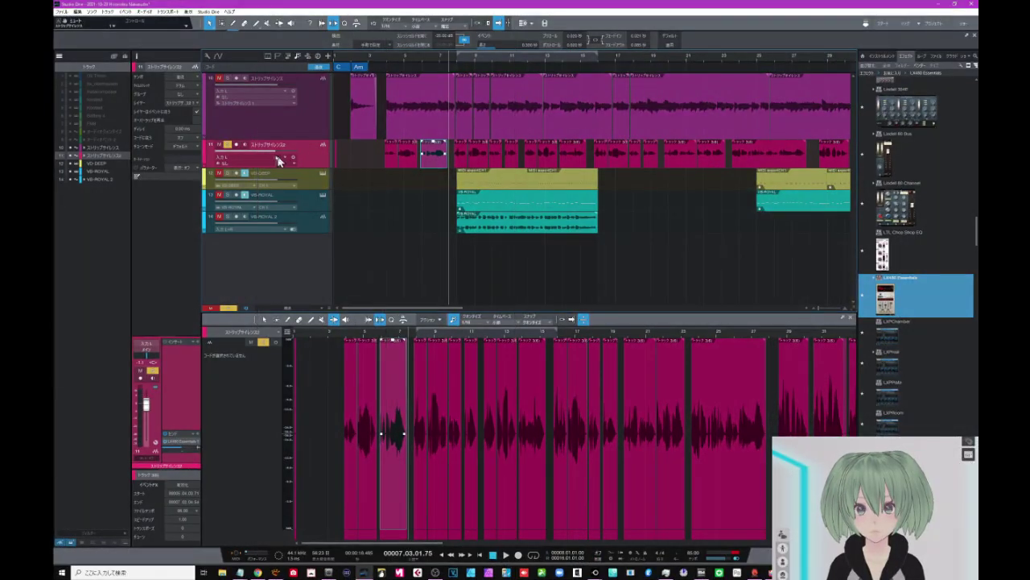
Step: Mute the stripped トラック 3(6) track and play the soloed VB-ROYAL track from bar 8
click(220, 147)
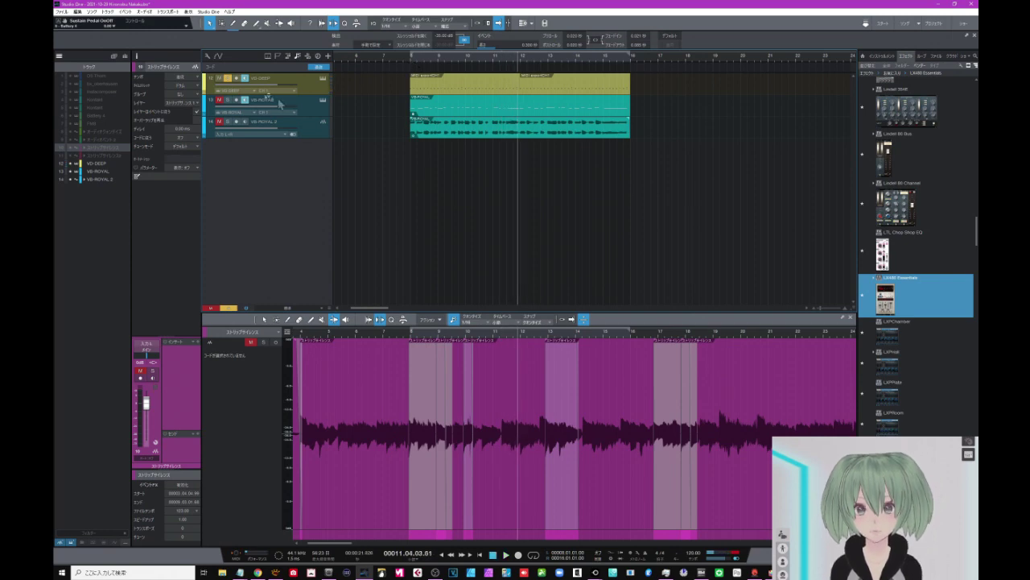
click(411, 61)
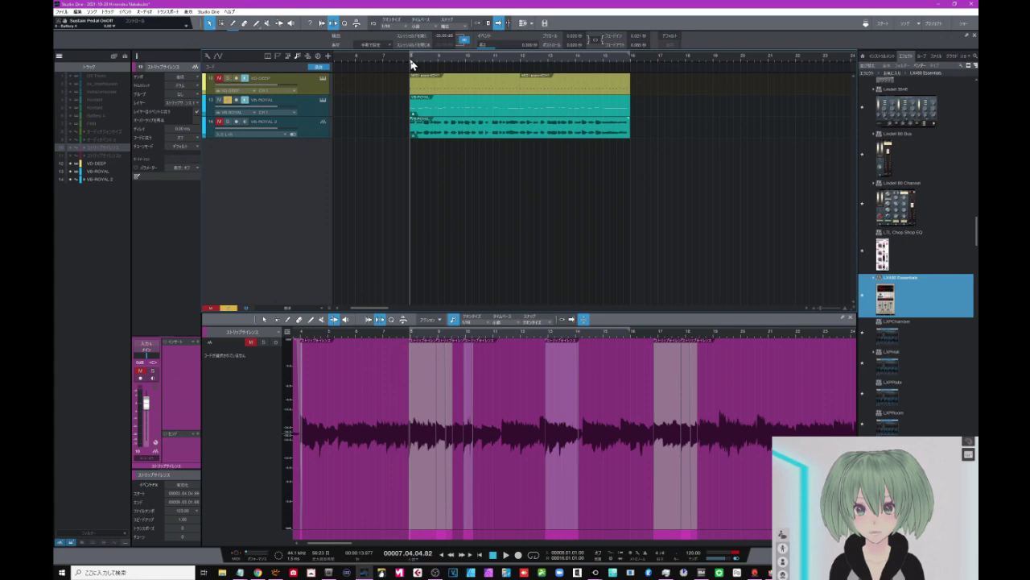
key(space)
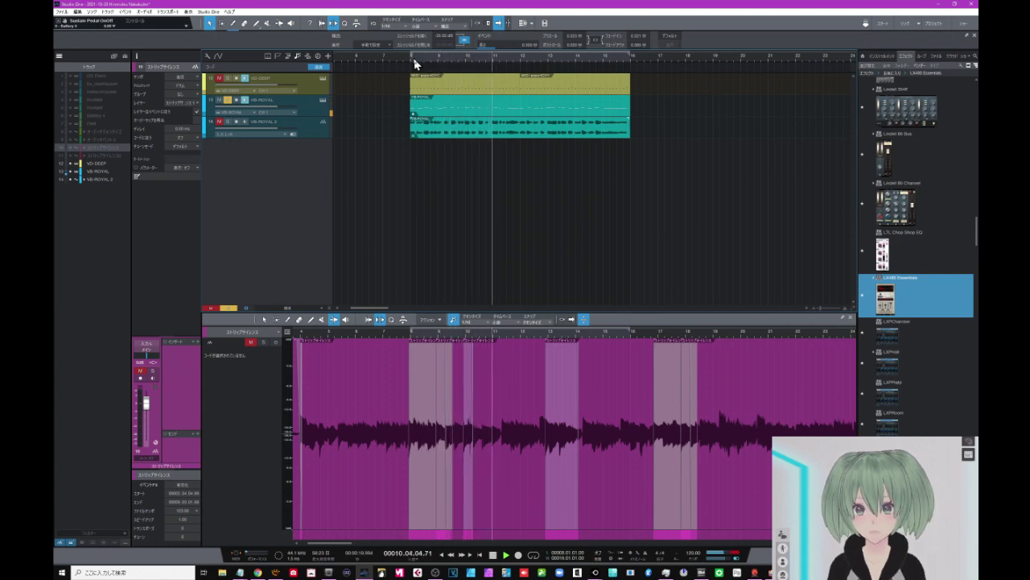
key(space)
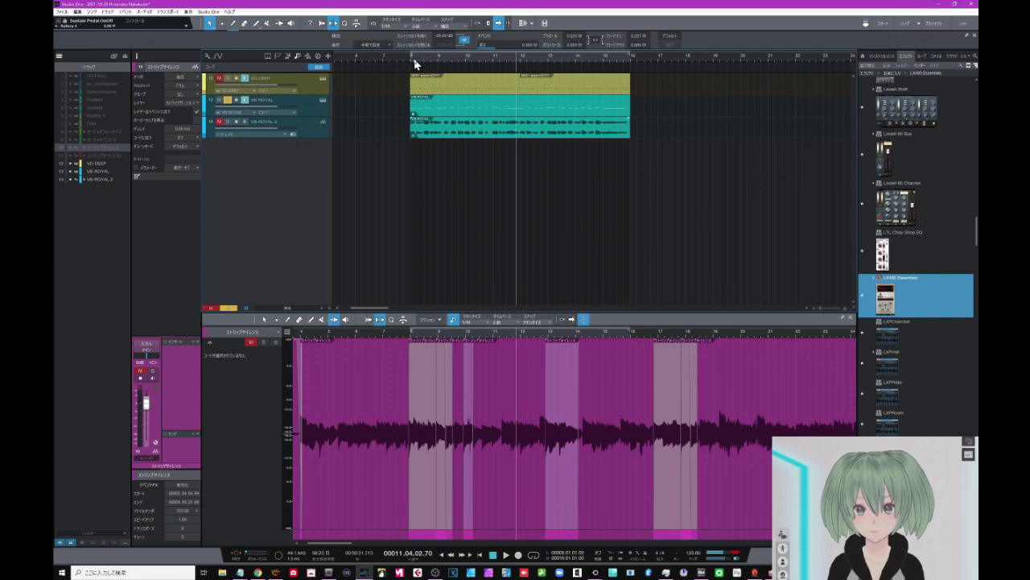
Step: Open the VB-ROYAL part in the note editor, solo the drum track with it, and play both from bar 8
click(431, 111)
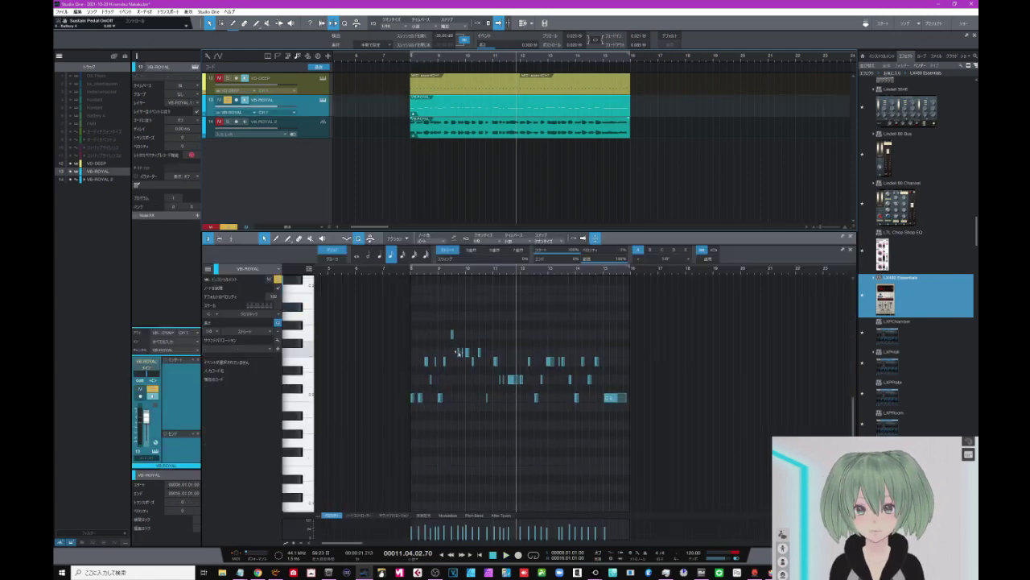
drag(447, 270, 498, 370)
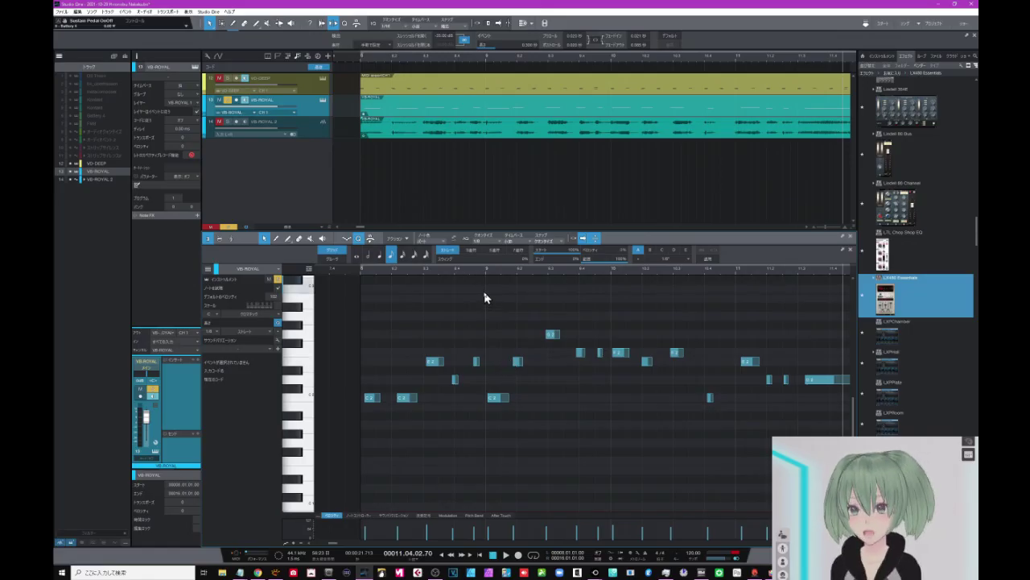
drag(478, 272, 428, 266)
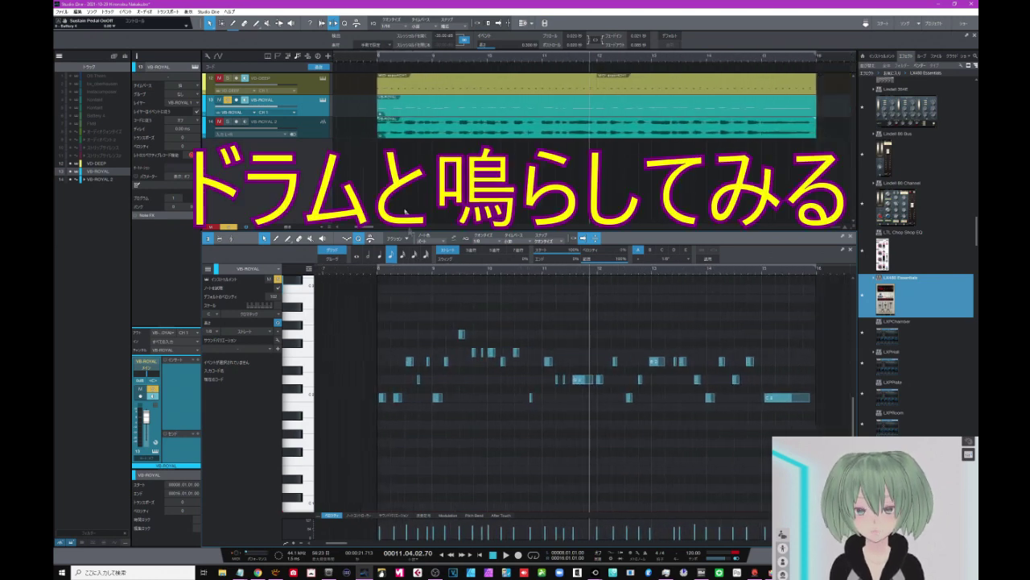
click(230, 79)
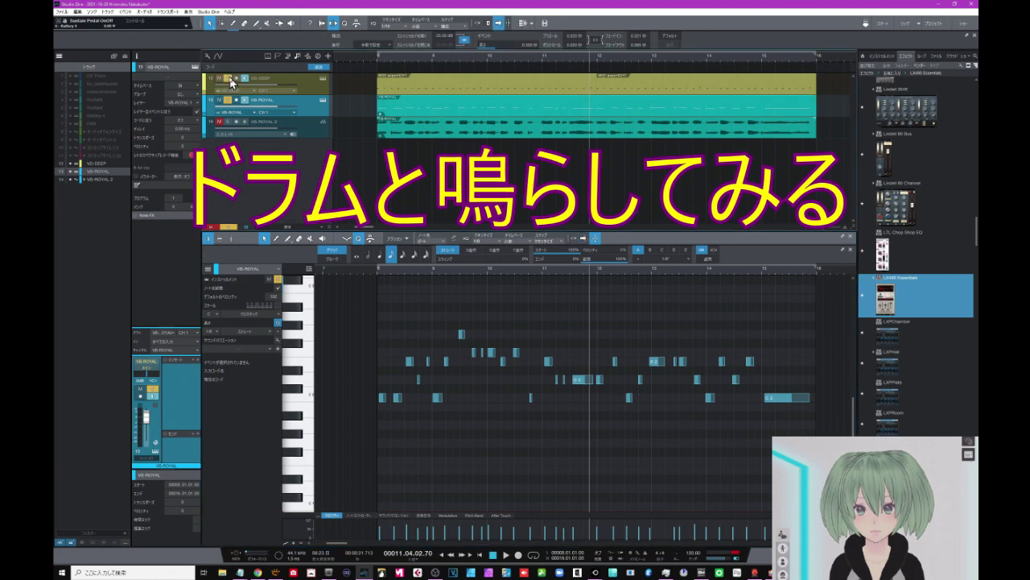
click(377, 63)
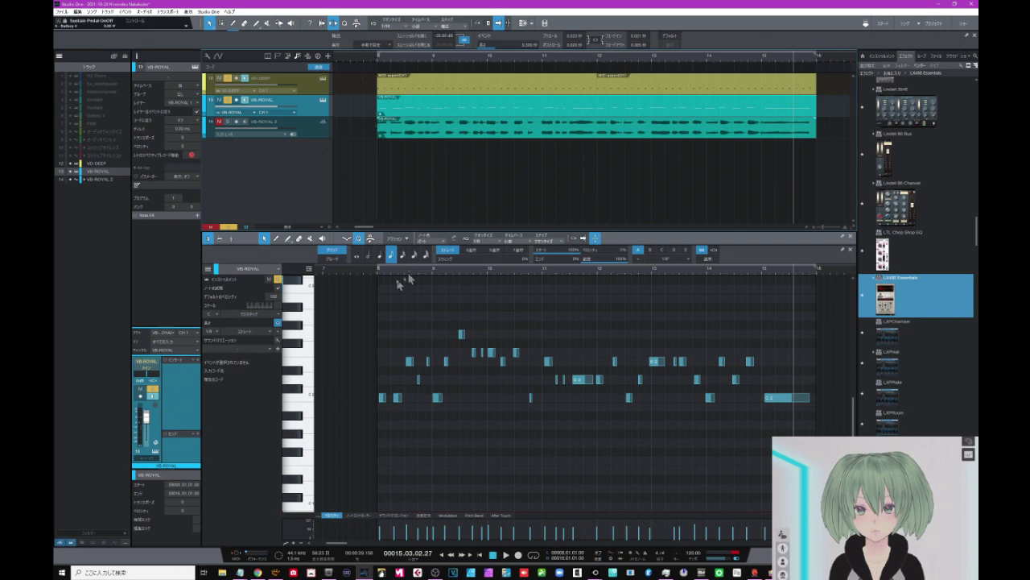
Step: Quantize all notes of the VB-ROYAL part and play it with the drums from bar 8
drag(830, 312, 360, 451)
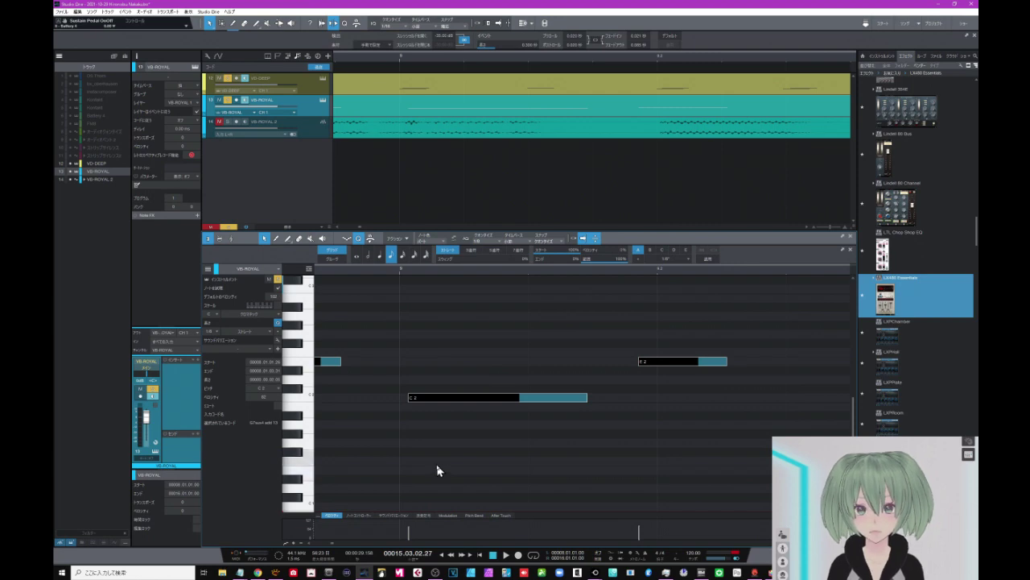
key(q)
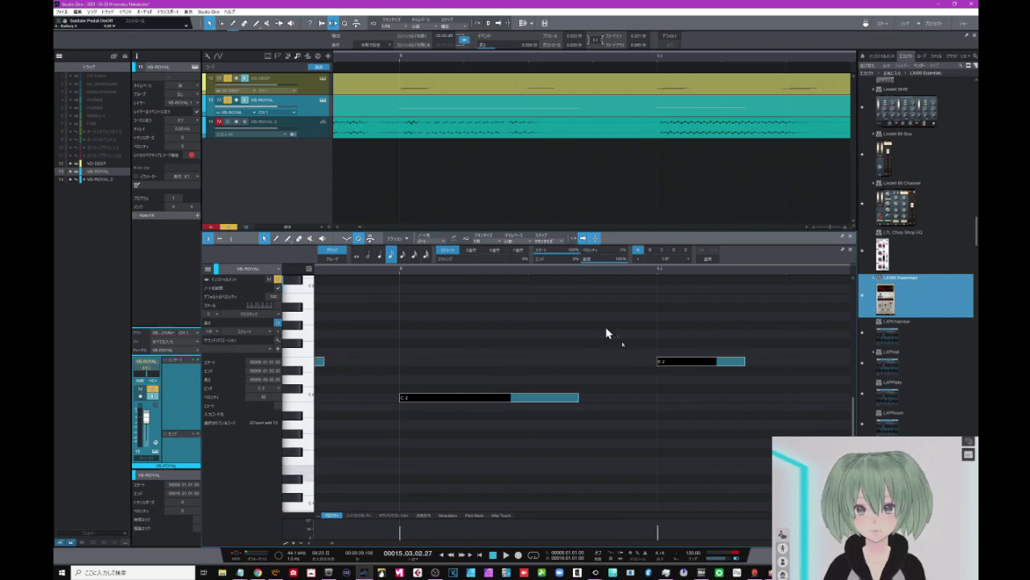
drag(559, 272, 559, 252)
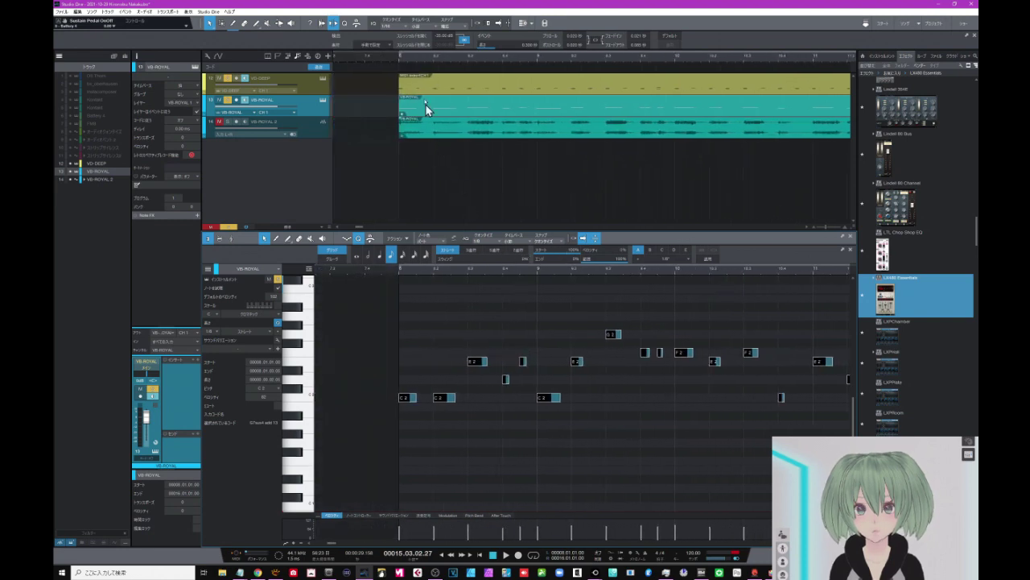
click(400, 64)
key(space)
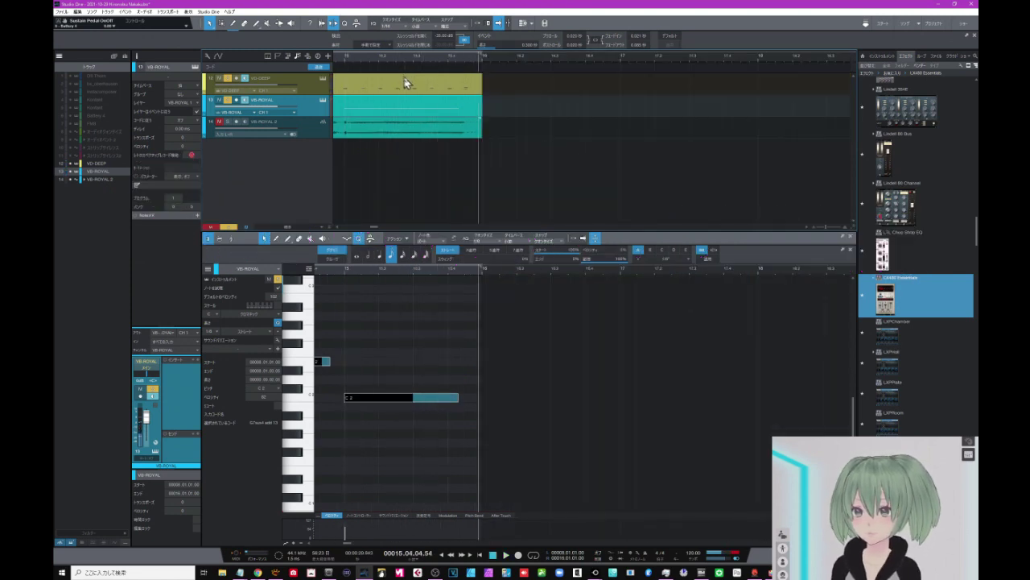
Step: Replace the arrangement's Strip Silence settings with the Quantize settings, and toggle the Quantize settings in the arrangement and note editor
scroll(540, 55, down, 5)
click(344, 24)
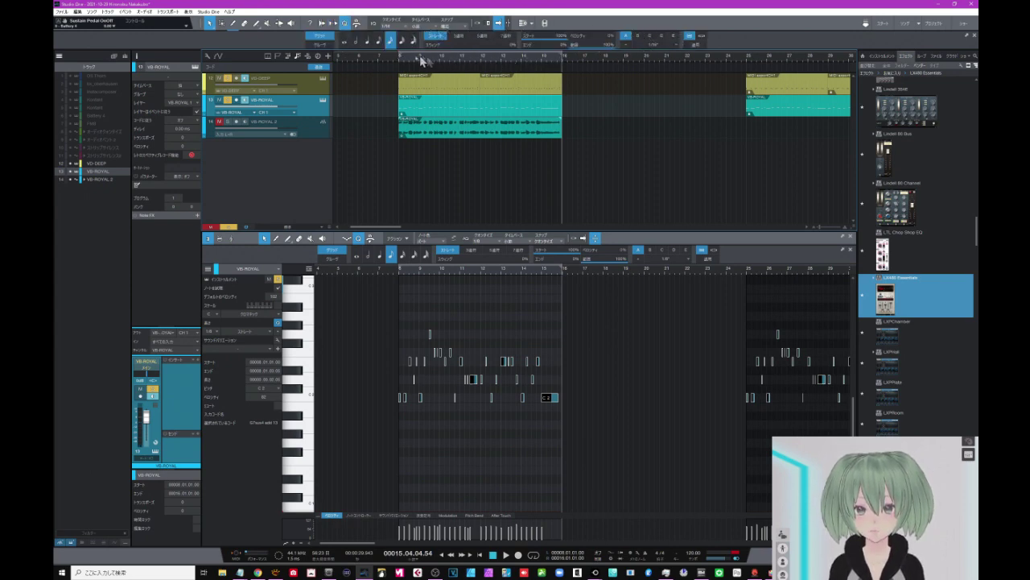
click(345, 24)
click(345, 24)
click(345, 24)
click(346, 25)
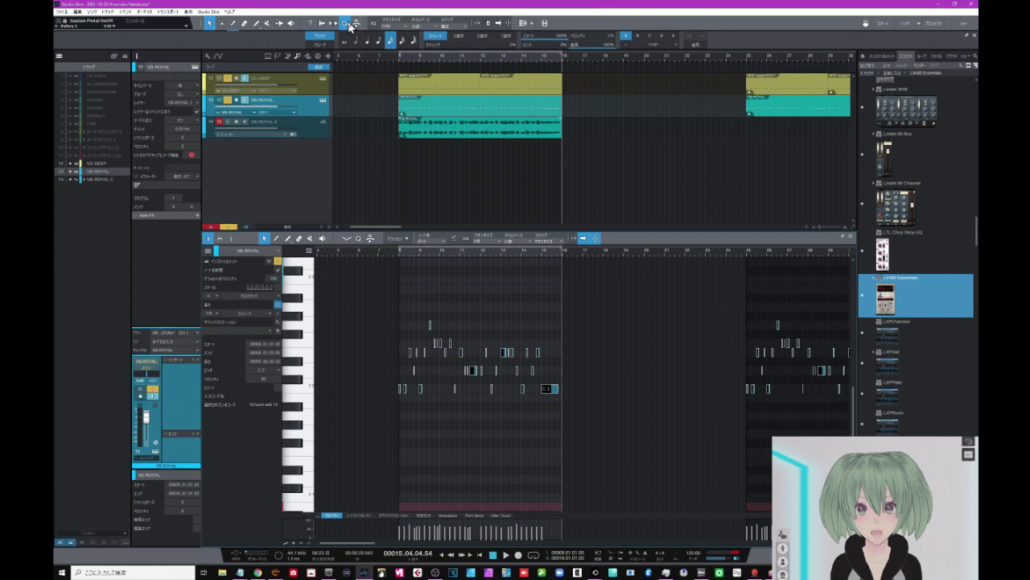
click(347, 25)
click(348, 25)
click(359, 240)
click(359, 239)
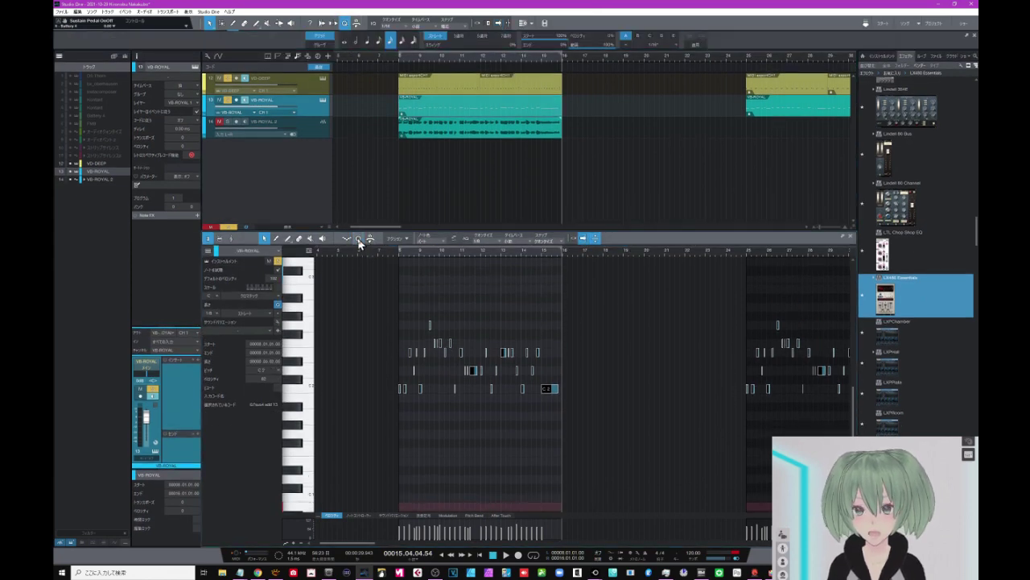
Step: Open the VB-ROYAL 2 audio event in the editor and display the Strip Silence and Audio Bend settings in both views
click(349, 27)
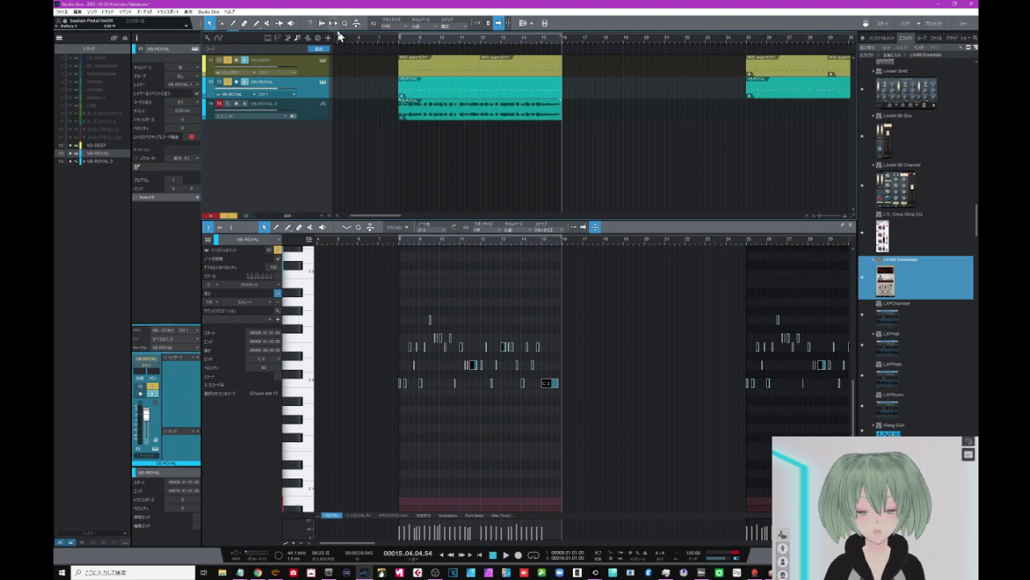
click(335, 26)
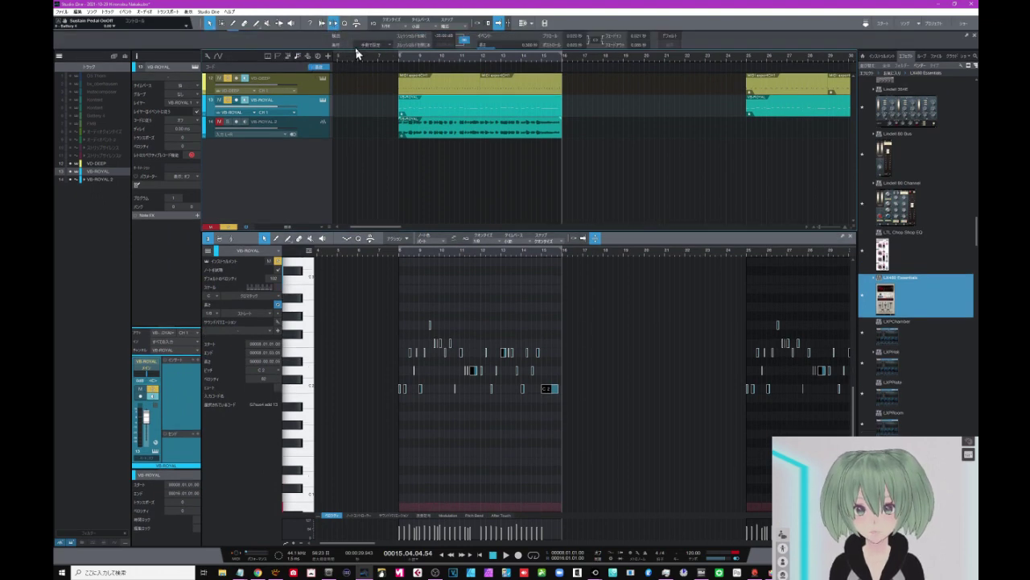
click(410, 125)
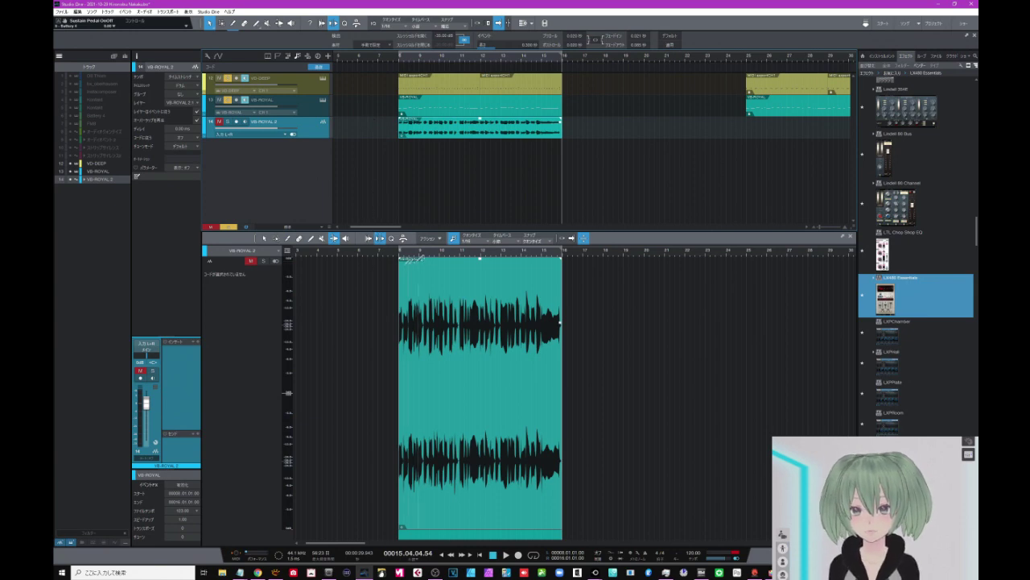
click(378, 240)
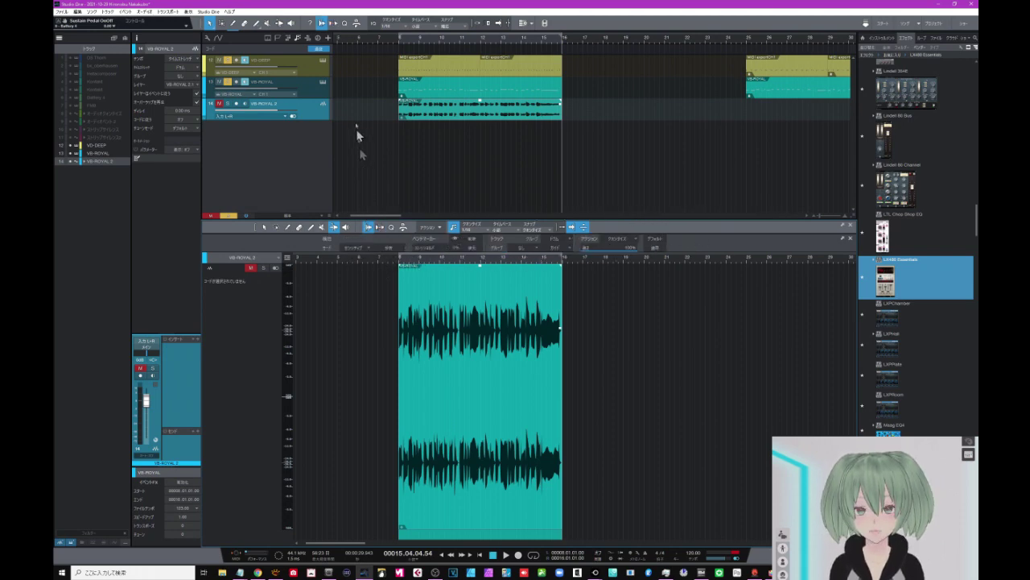
click(324, 23)
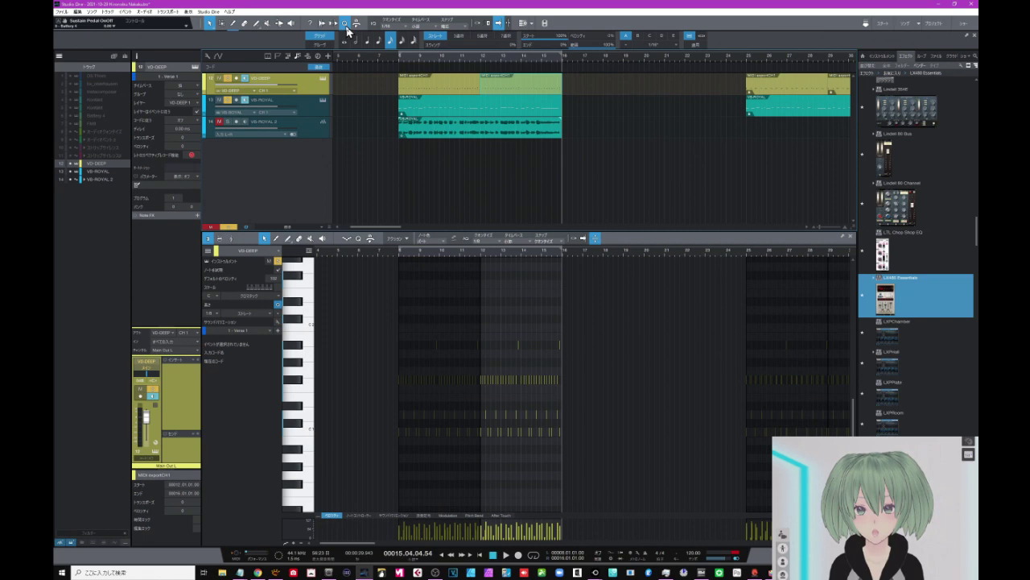
Step: Show the Quantize settings in the note editor and switch the arrangement's quantize to Groove mode
click(358, 238)
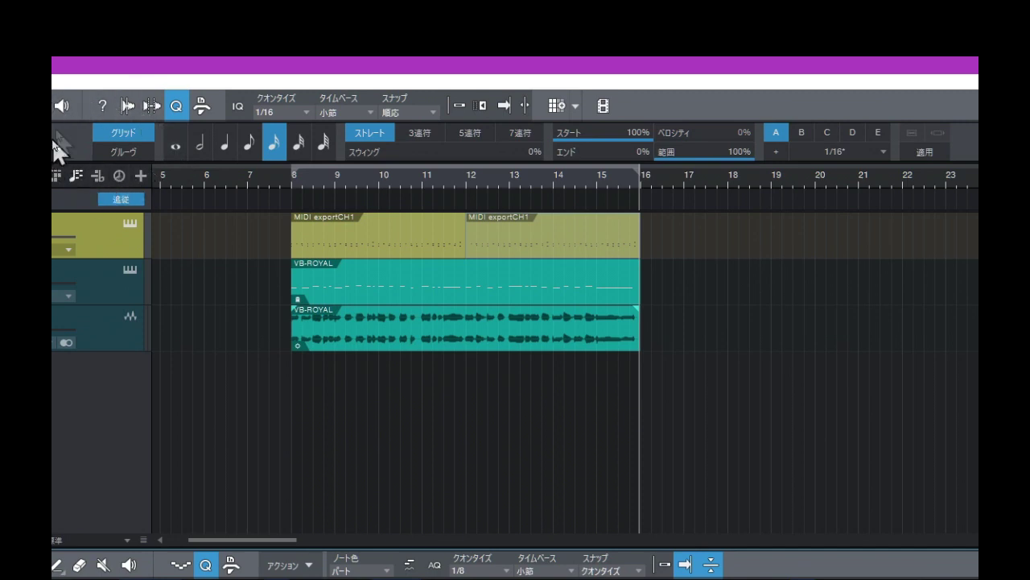
click(121, 149)
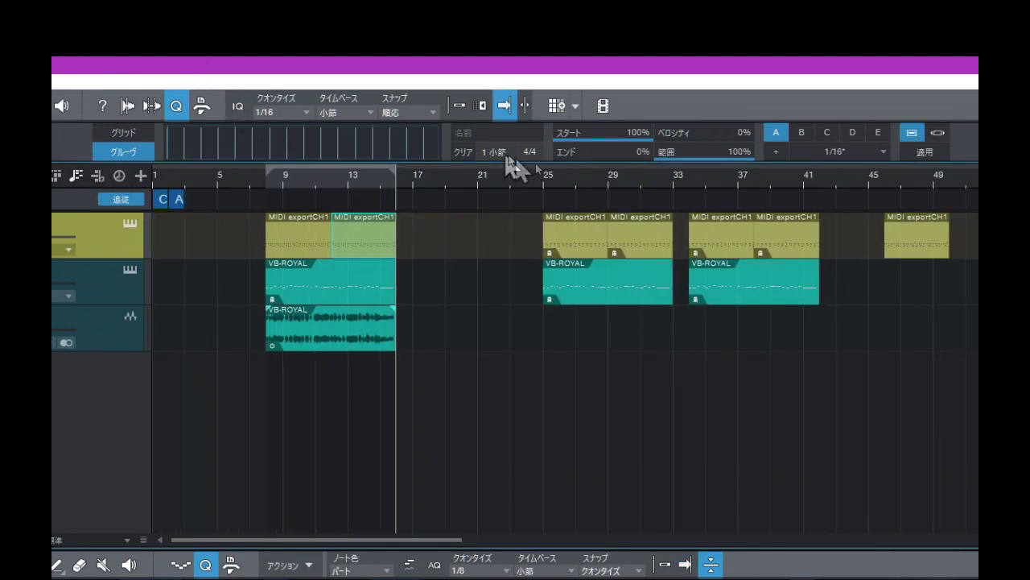
Step: Toggle the solo of the VB-ROYAL track and play the section from bar 25, starting it twice
drag(570, 172, 410, 200)
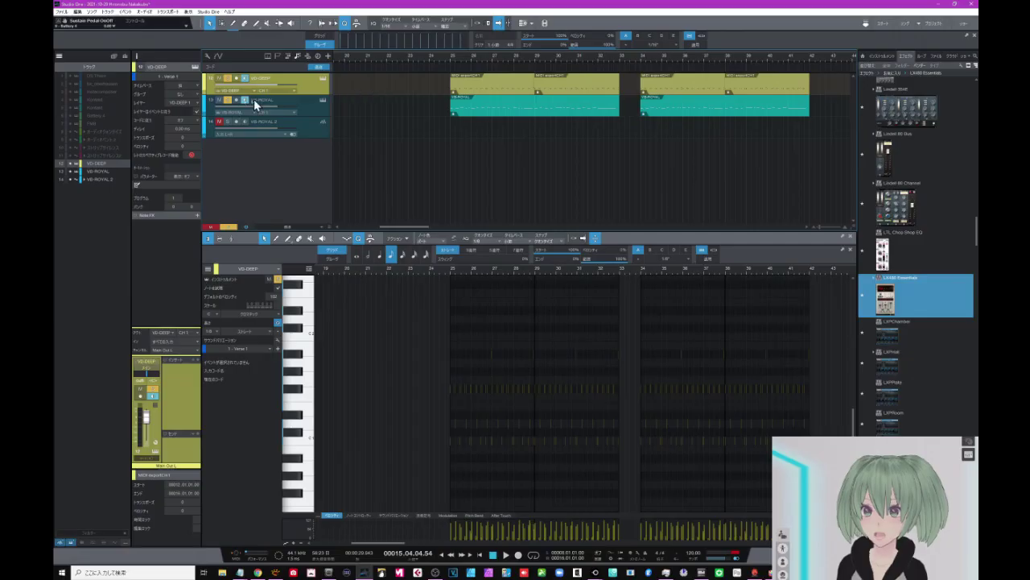
click(228, 100)
click(450, 56)
key(space)
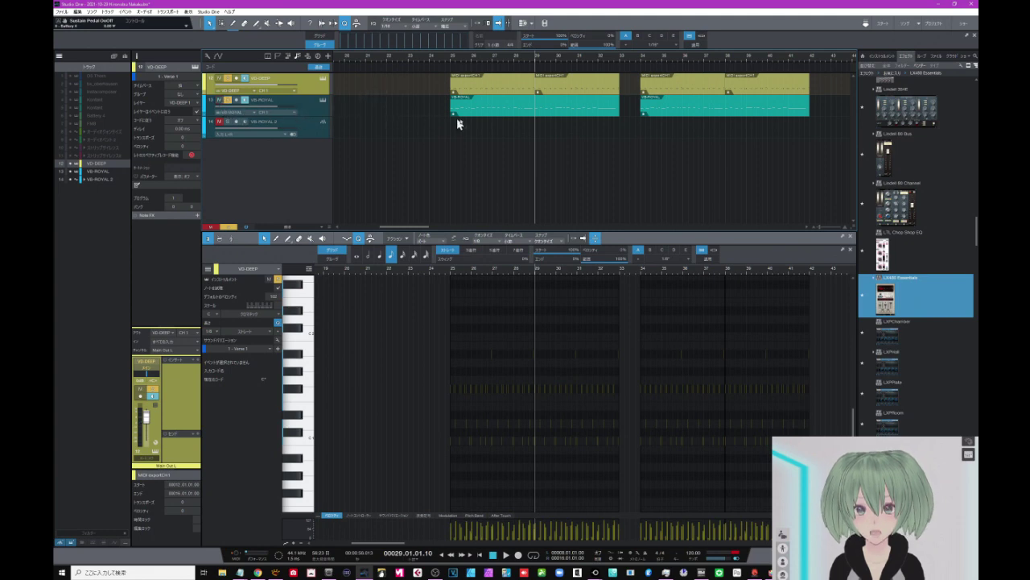
click(451, 61)
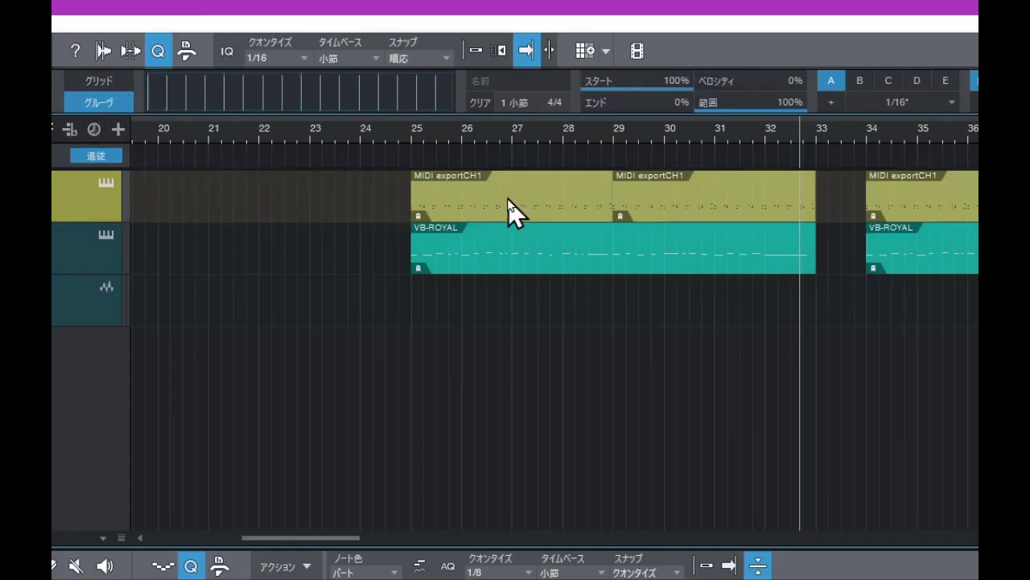
Step: Extract the groove of the MIDI exportCH1 drum event at bar 25 in the arrangement, and open the VB-ROYAL part in the note editor
drag(575, 214, 295, 99)
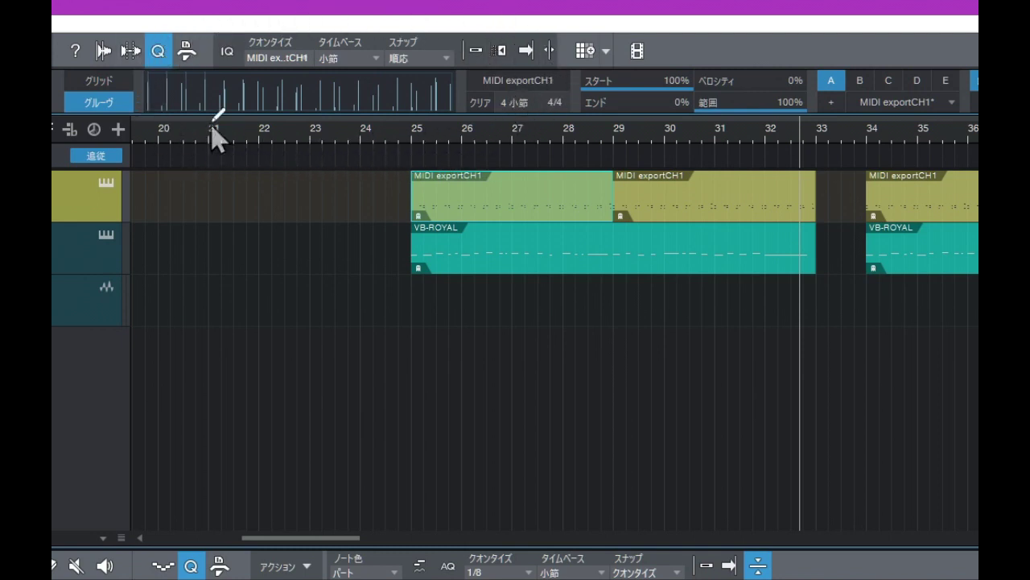
click(422, 269)
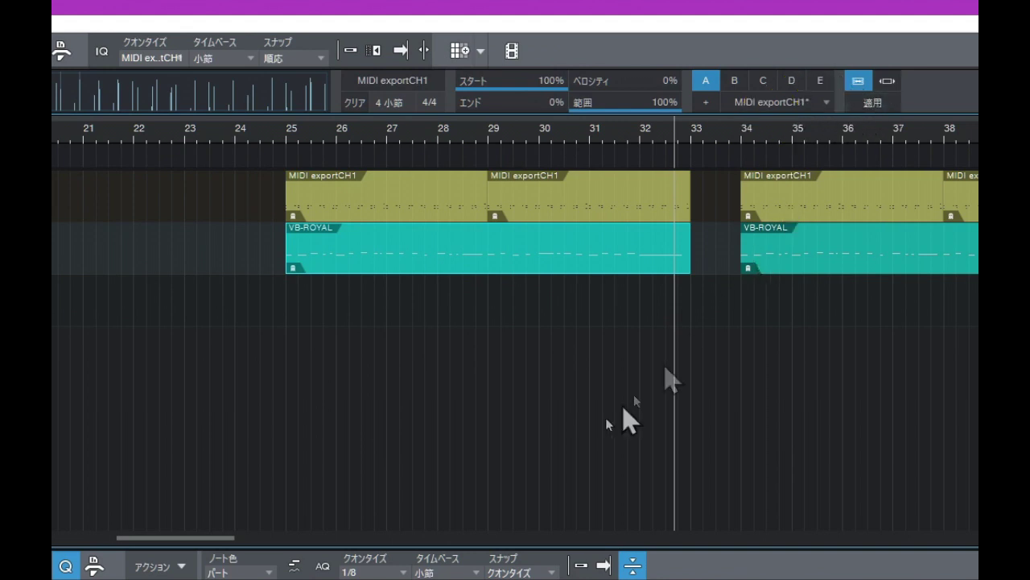
click(603, 565)
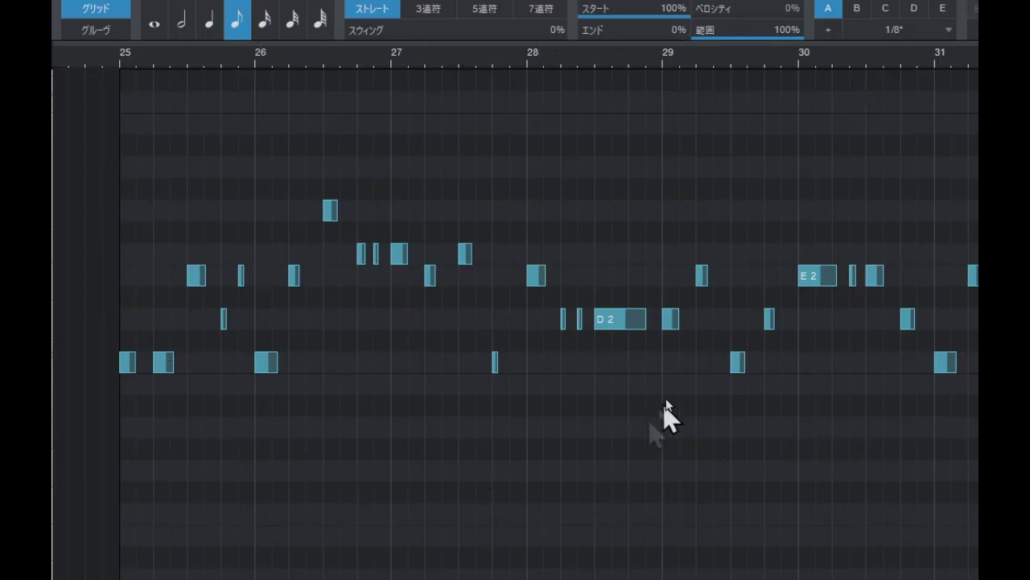
Step: Select all notes of the VB-ROYAL part and switch the note editor's quantize to Groove mode
drag(572, 65, 582, 113)
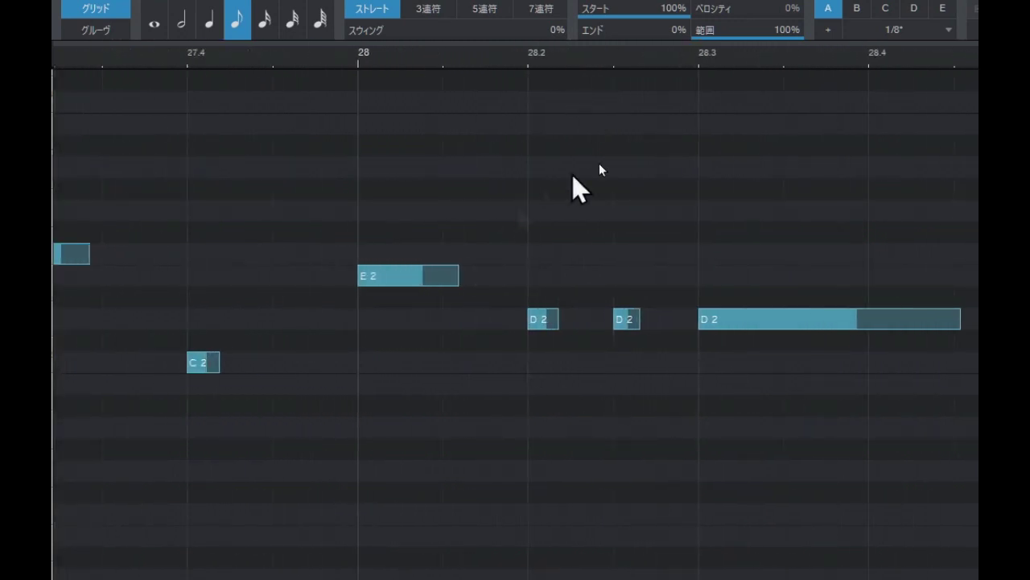
drag(591, 65, 597, 29)
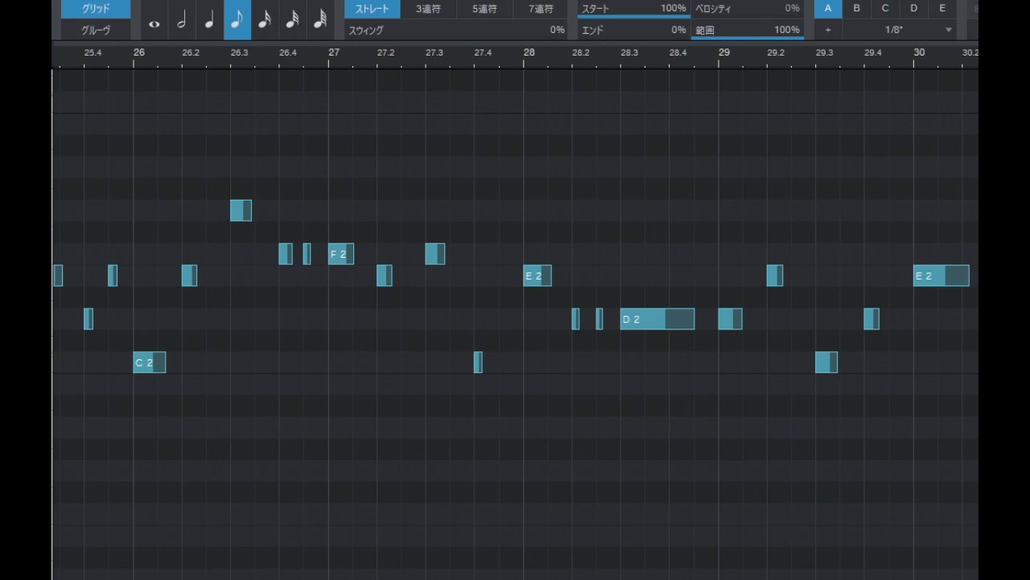
click(953, 133)
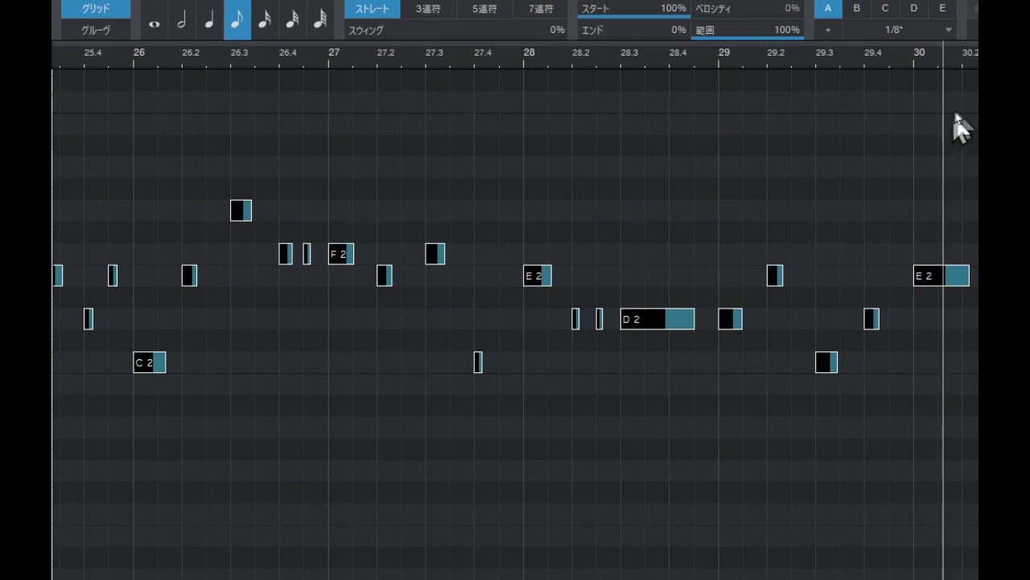
click(116, 30)
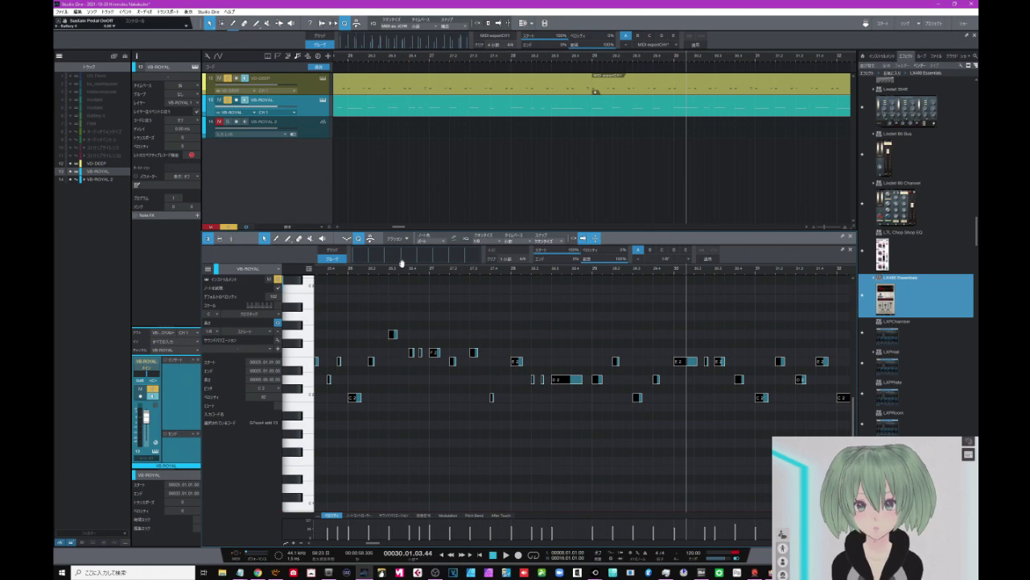
Step: Try applying the arrangement's extracted drum groove to the VB-ROYAL part at bar 25, undoing it each time
click(502, 111)
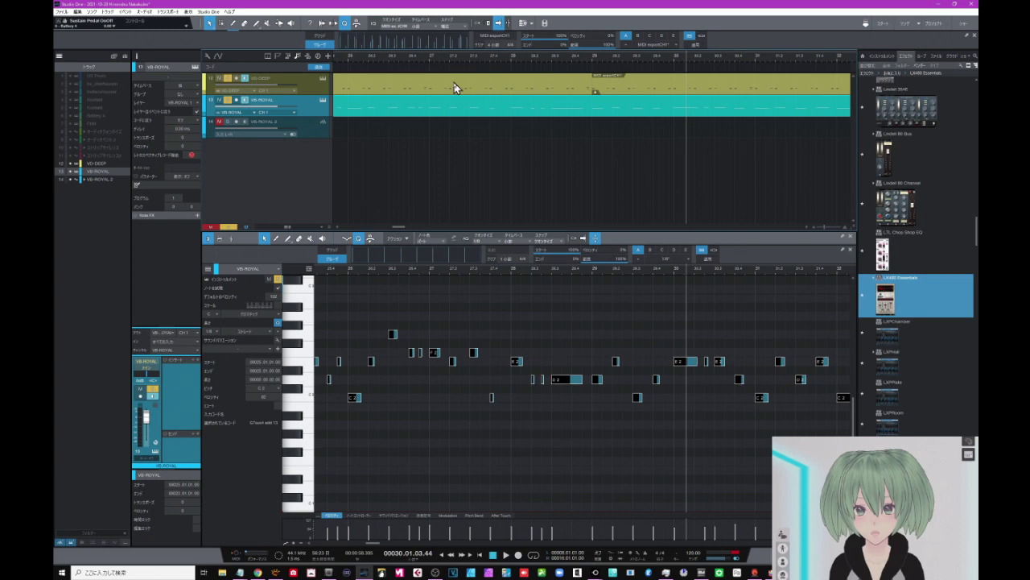
click(694, 46)
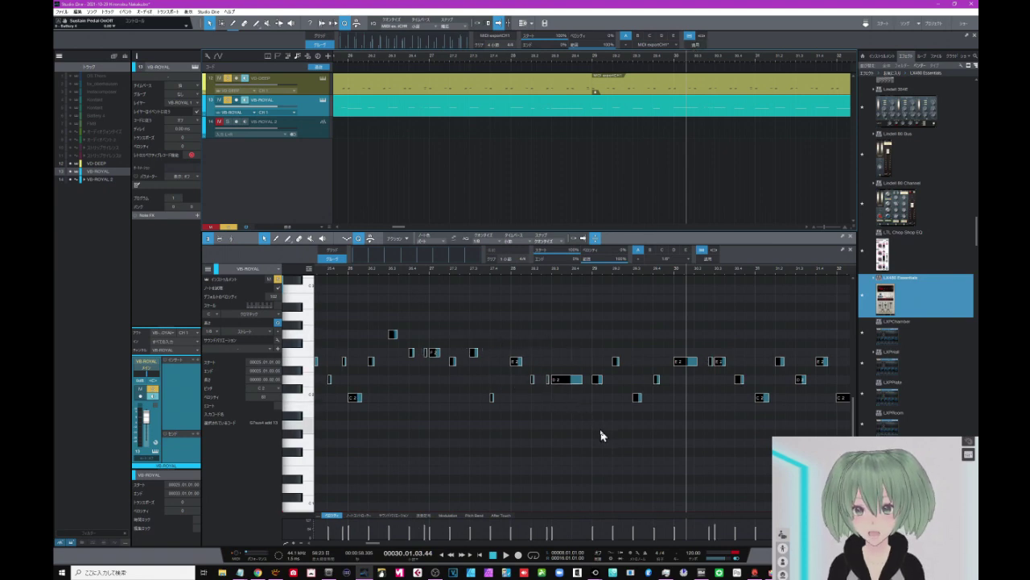
key(ctrl+z)
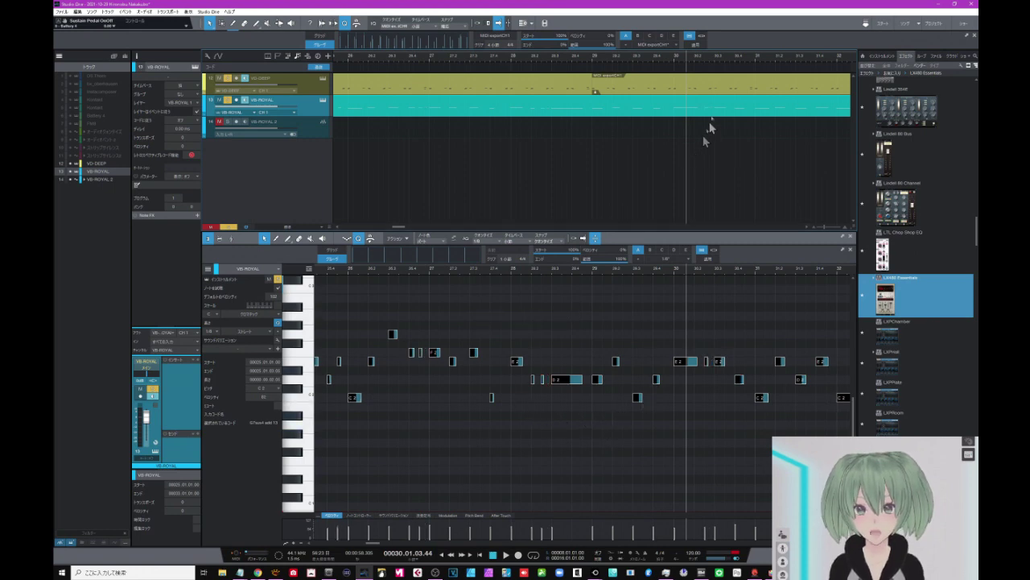
click(697, 47)
key(ctrl+z)
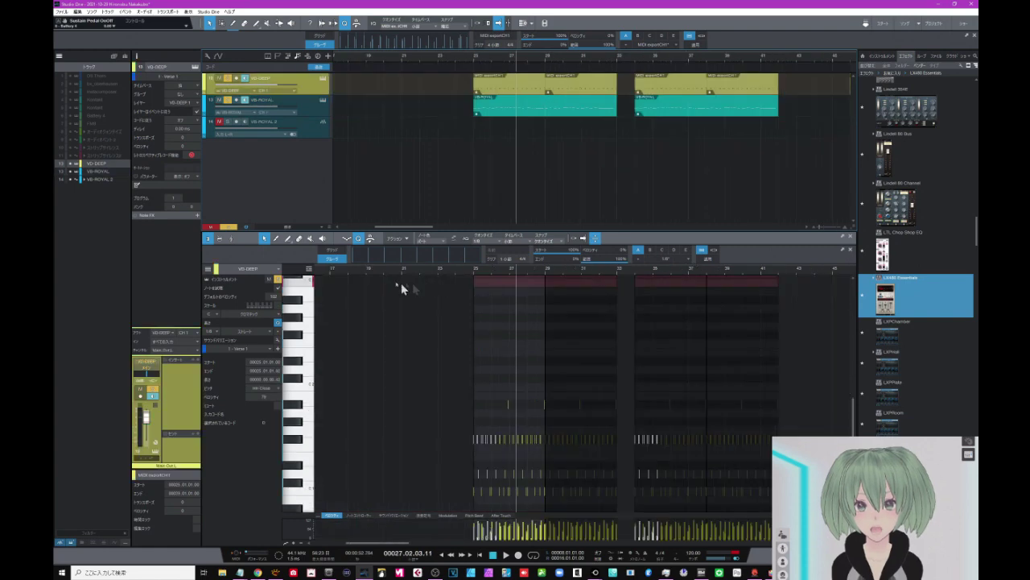
Step: Extract the groove of the MIDI exportCH1 drum event at bar 25 into the note editor's quantize for the VB-ROYAL part
click(521, 110)
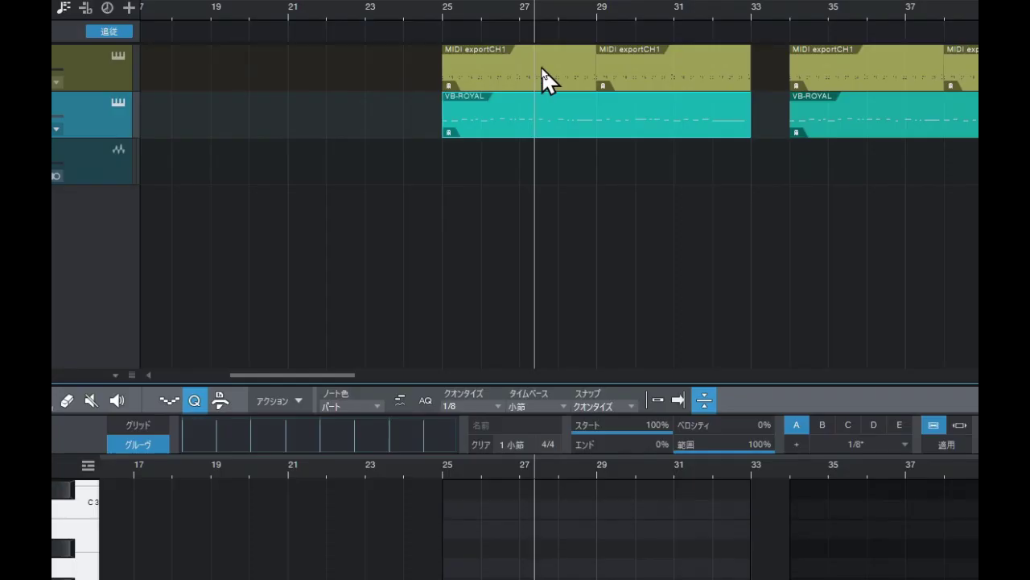
click(519, 83)
drag(541, 66, 331, 449)
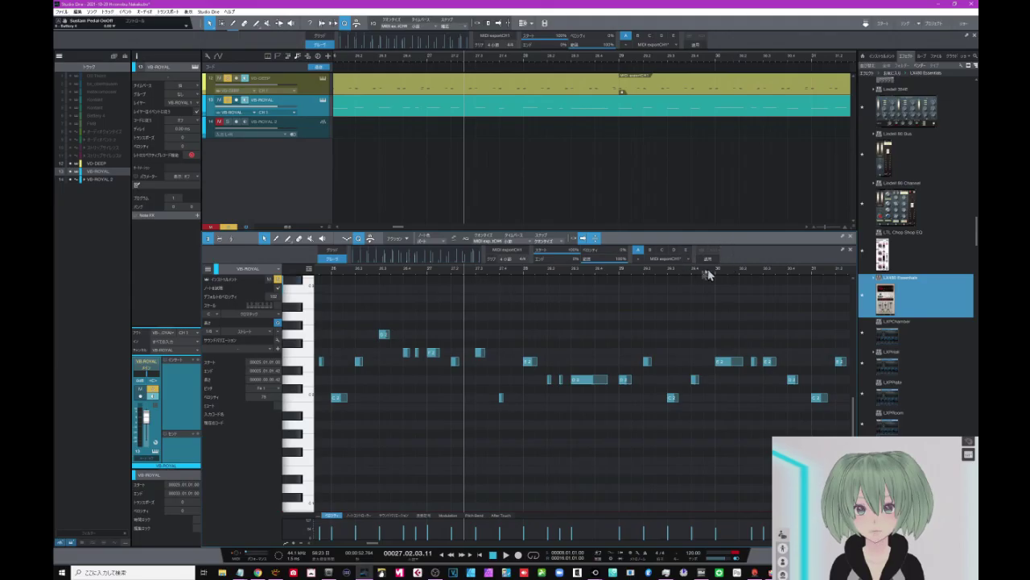
Step: Try quantizing all notes of the VB-ROYAL part in bars 25 to 32 with the note editor's groove
drag(682, 269, 709, 251)
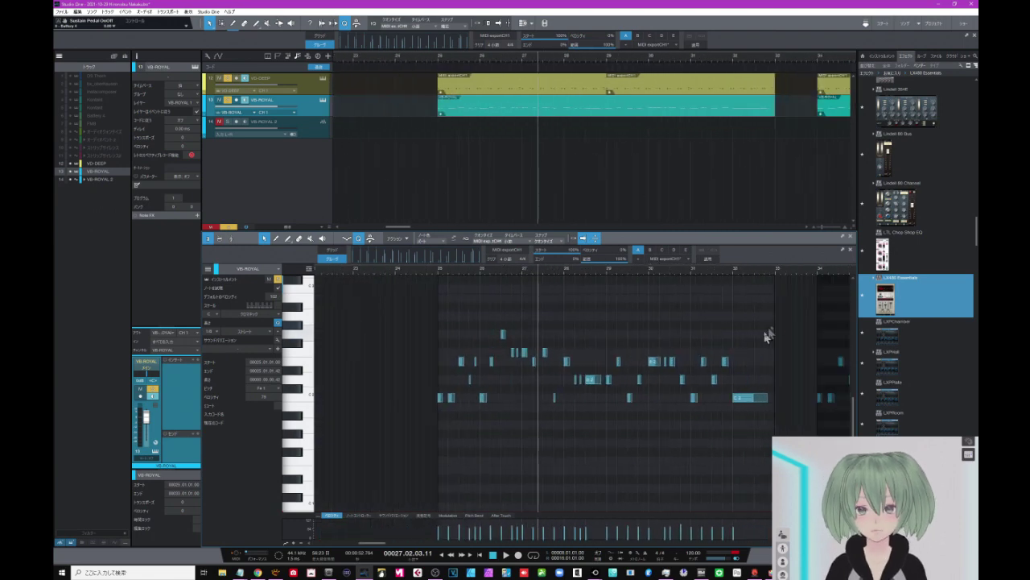
drag(787, 306, 416, 458)
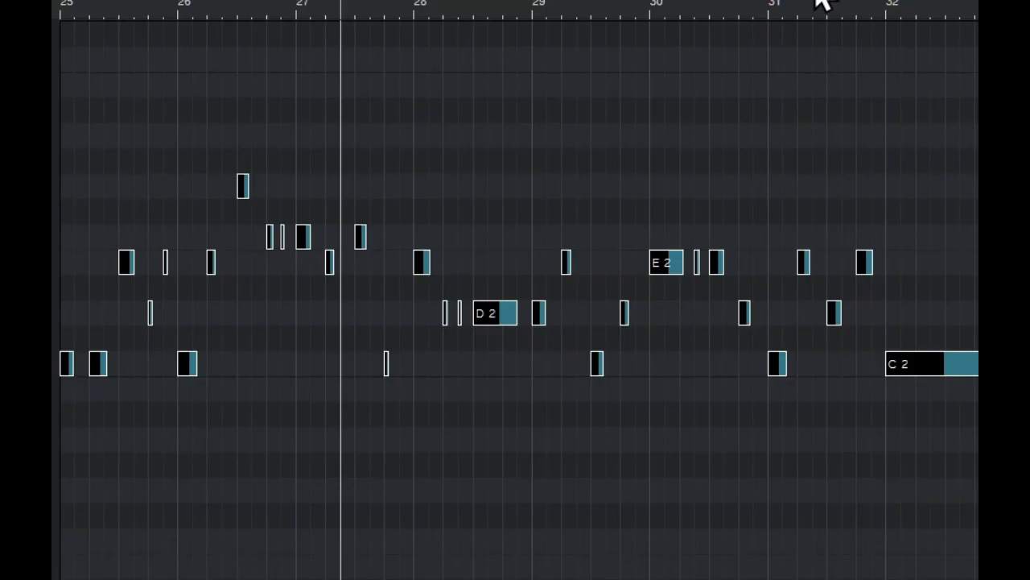
click(815, 1)
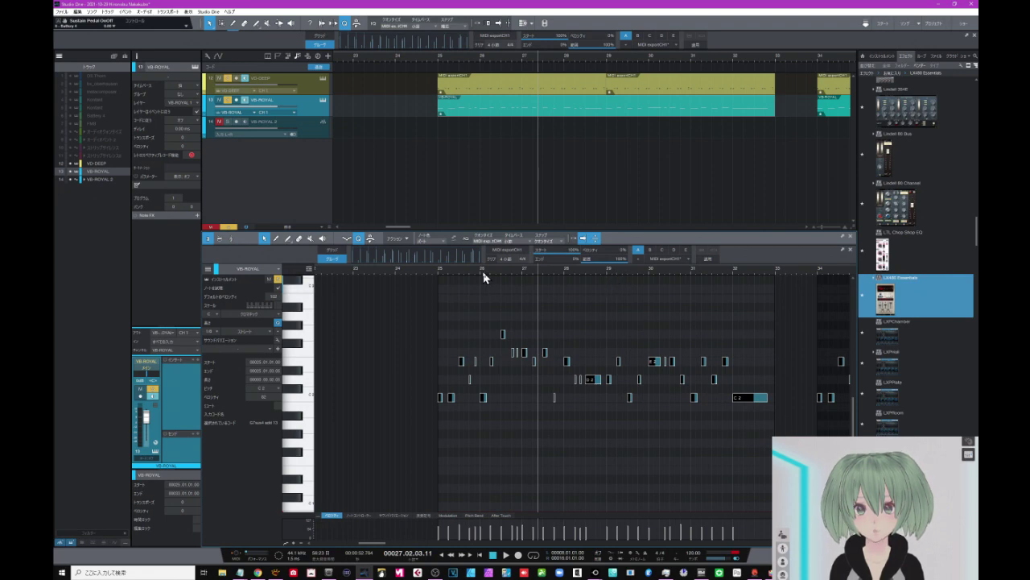
Step: Quantize the VB-ROYAL notes of bars 25 and 26 to the drum groove, and do the same for bars 27 and 28
scroll(483, 277, up, 3)
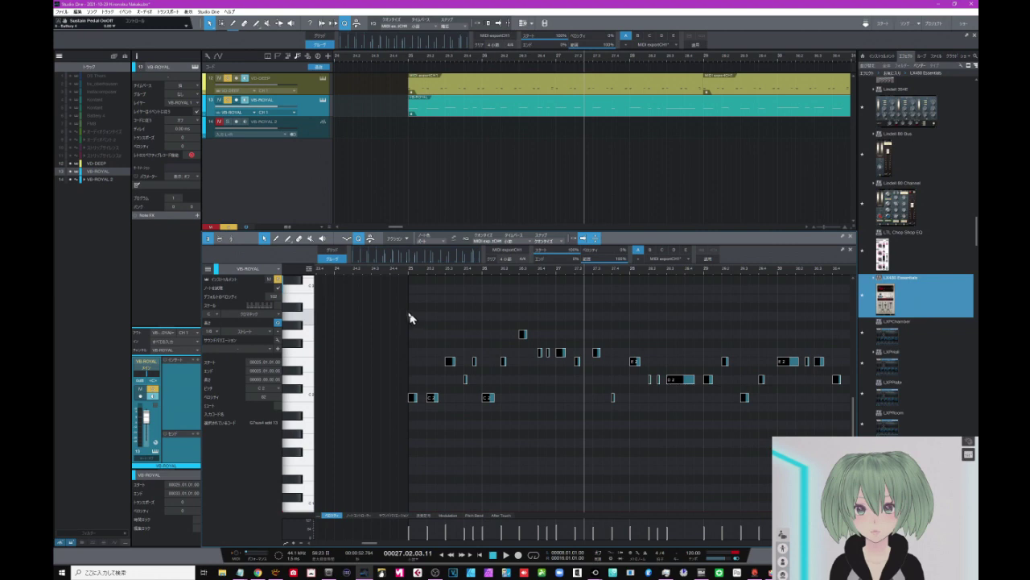
drag(402, 303, 555, 443)
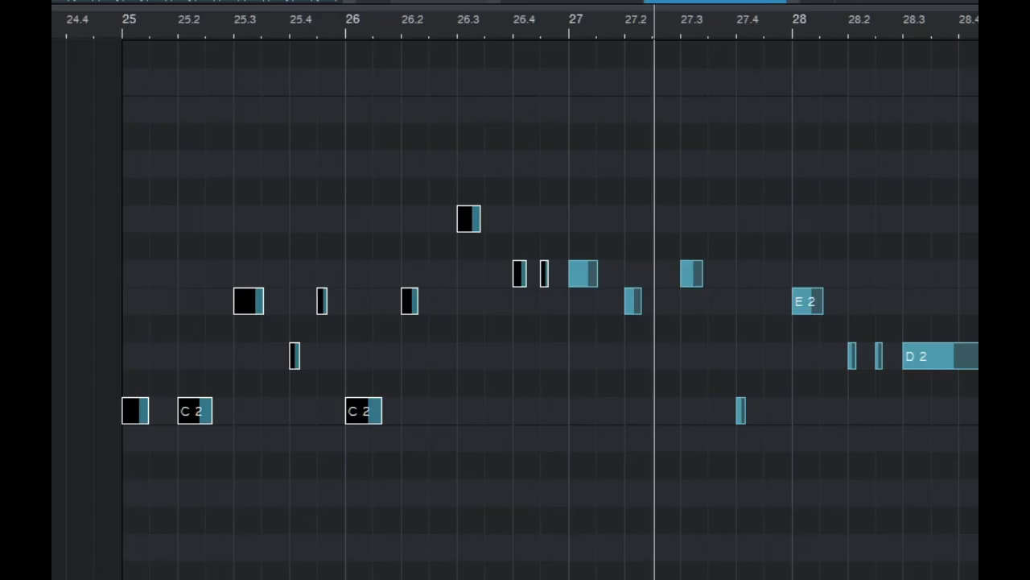
key(q)
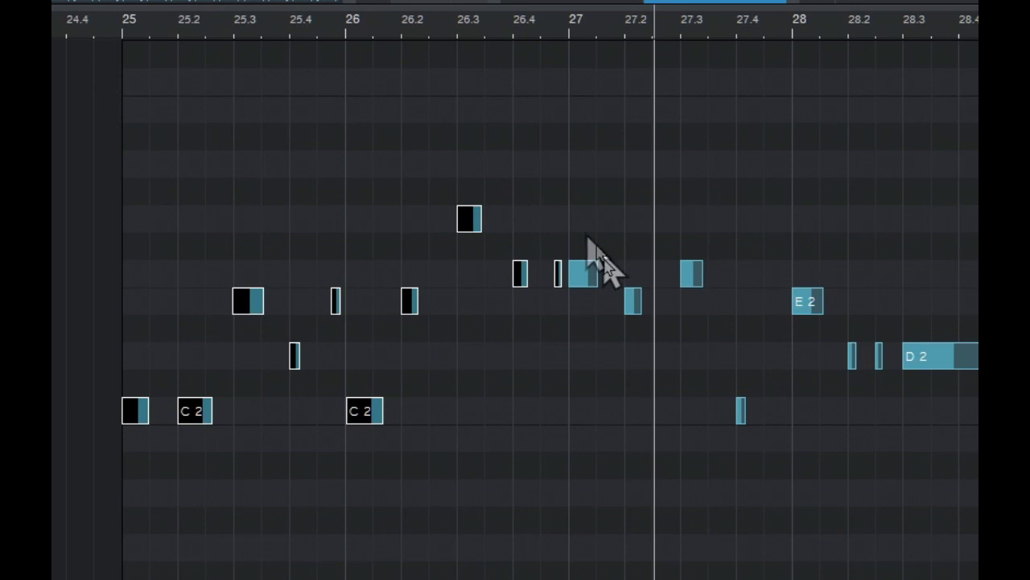
drag(574, 122, 979, 532)
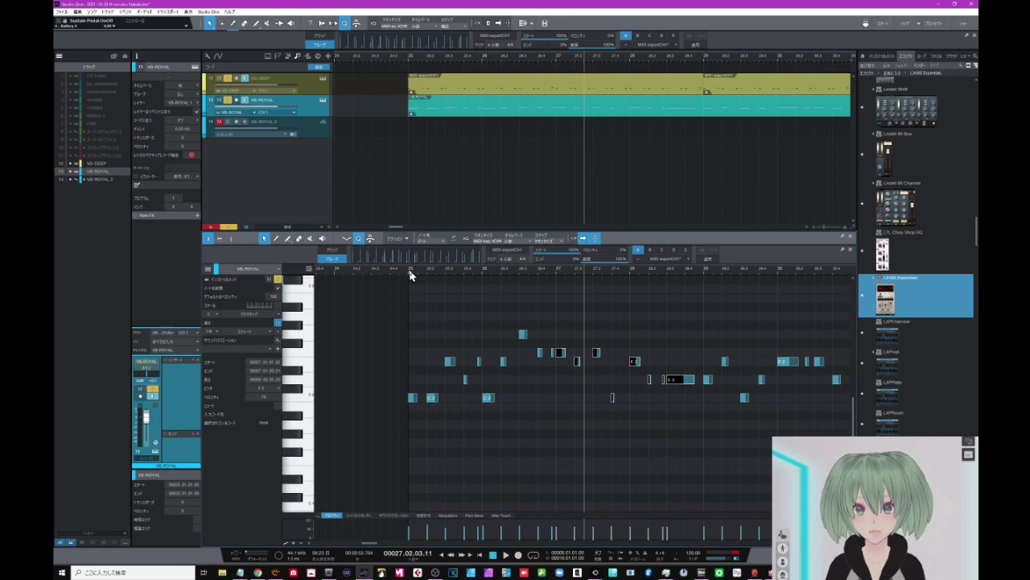
Step: Switch the note editor's quantize back to Grid mode with a 1/16 value
click(330, 249)
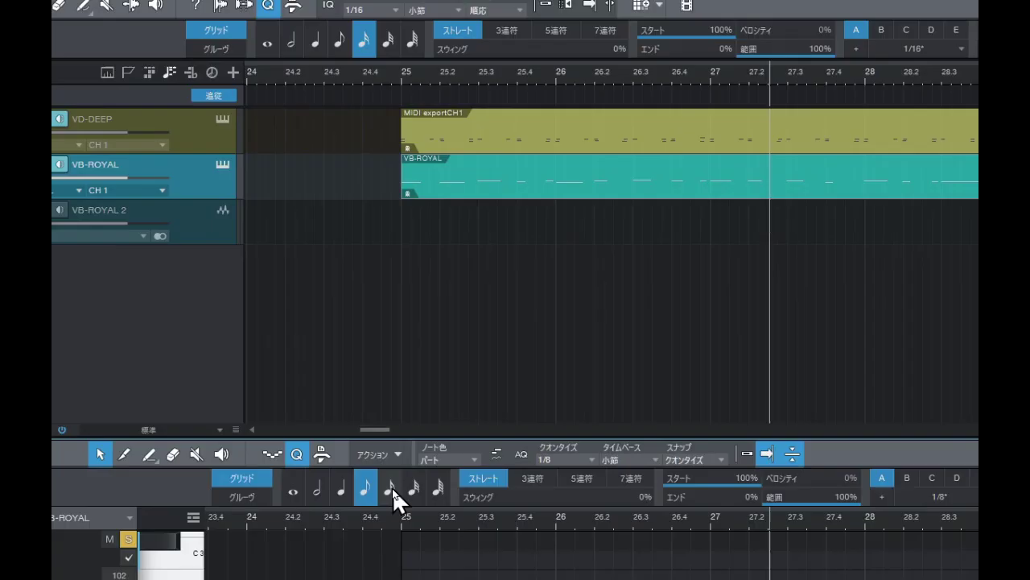
click(403, 254)
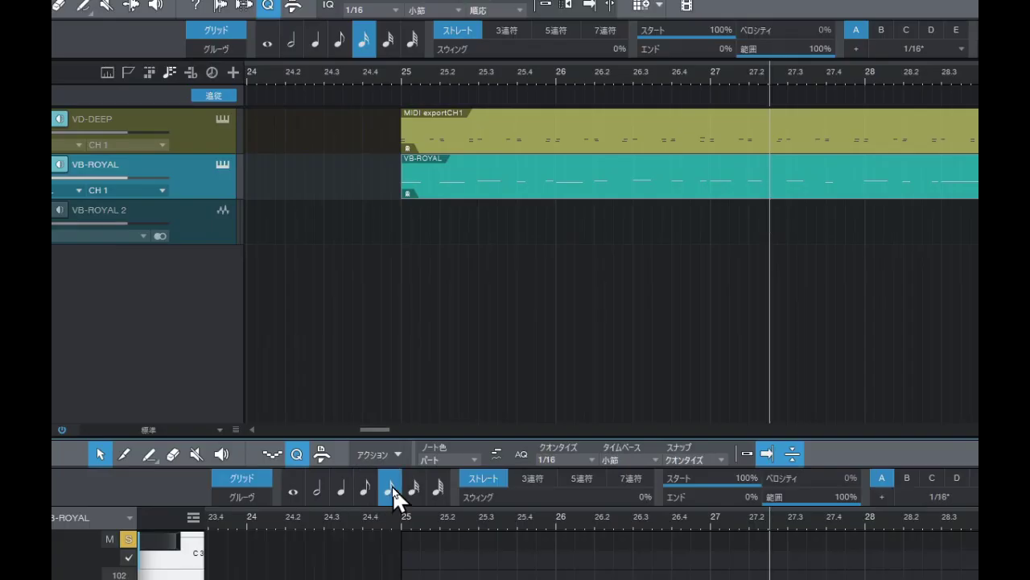
click(339, 41)
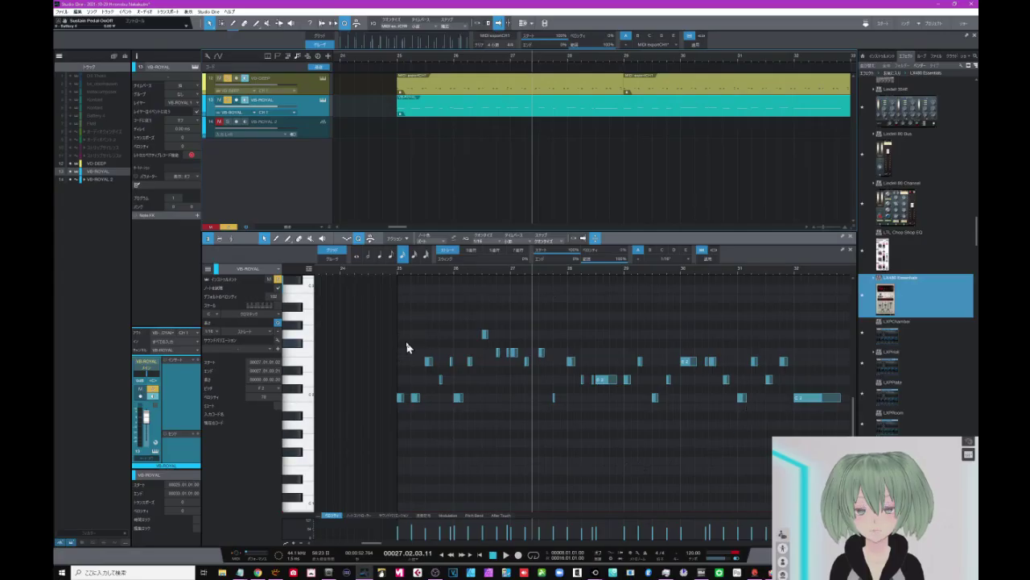
Step: Play the groove-quantized VB-ROYAL part together with the drums from bar 25
click(397, 61)
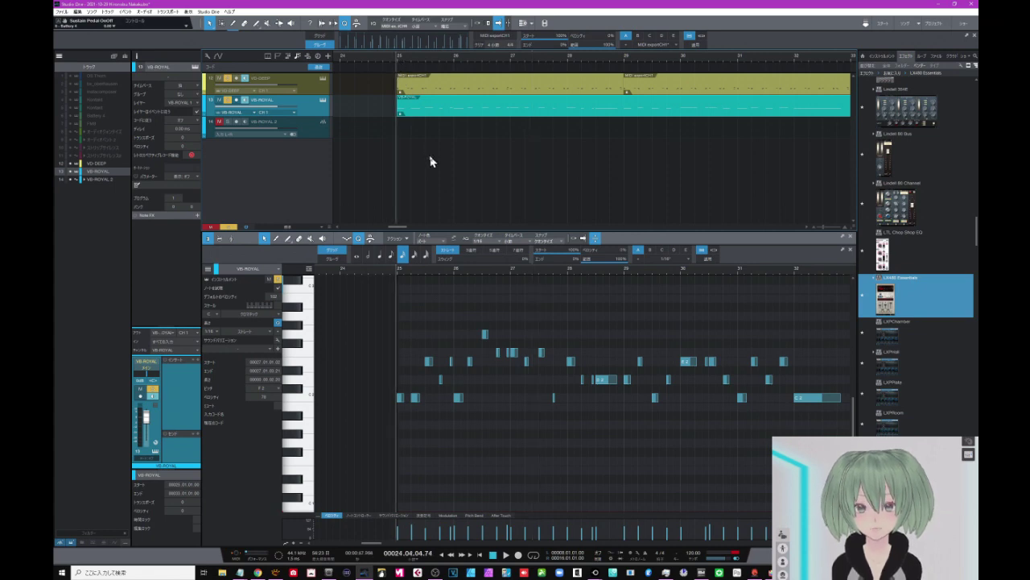
key(space)
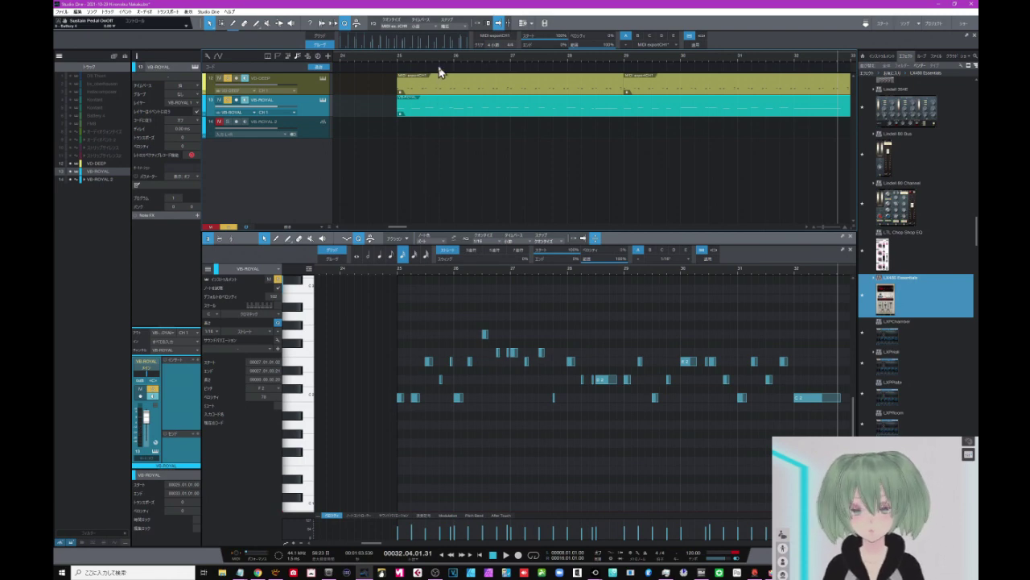
Step: Quantize the VB-ROYAL audio event starting at bar 8 on the VB-ROYAL 2 track to the drum groove
drag(440, 59, 510, 38)
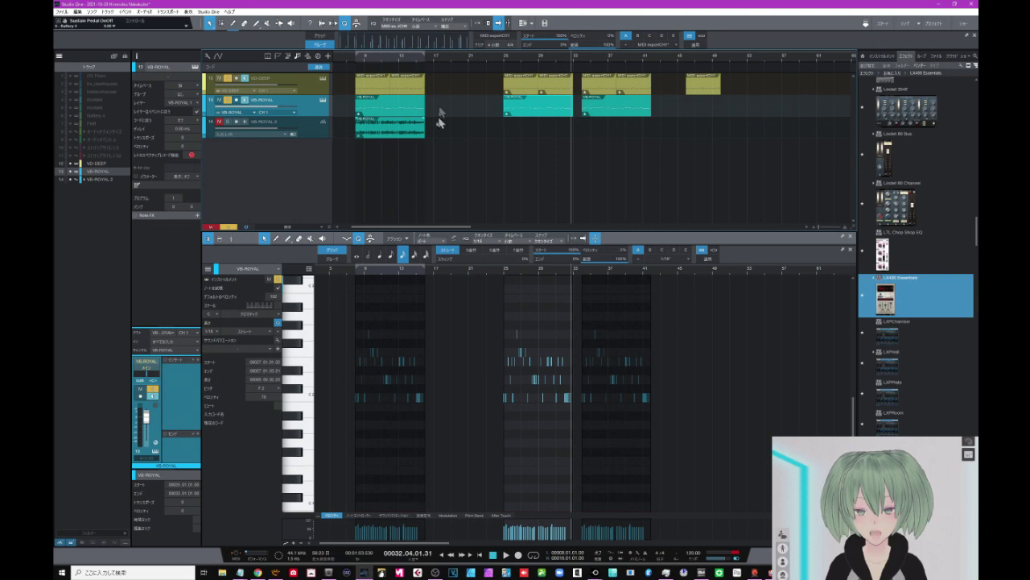
click(390, 136)
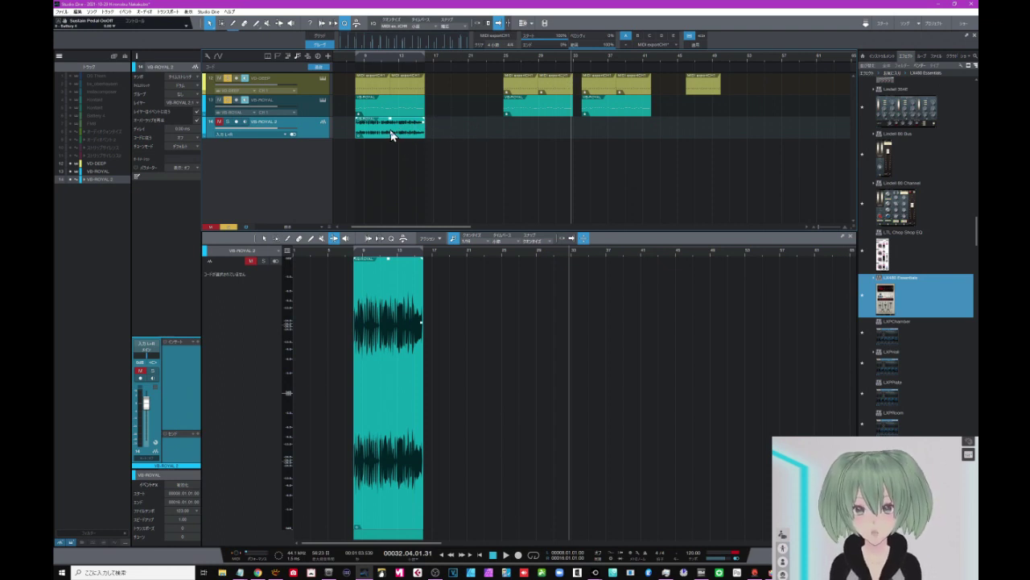
key(q)
drag(367, 252, 493, 279)
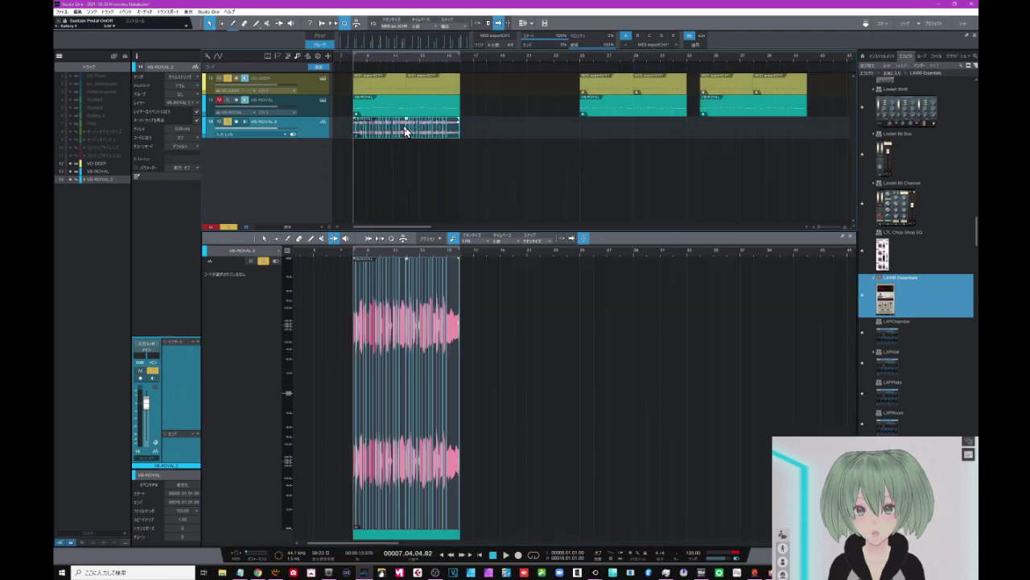
Step: Copy the quantized bass audio event to bar 25 on the same track and move the playback position there
drag(407, 128, 627, 131)
drag(631, 130, 631, 131)
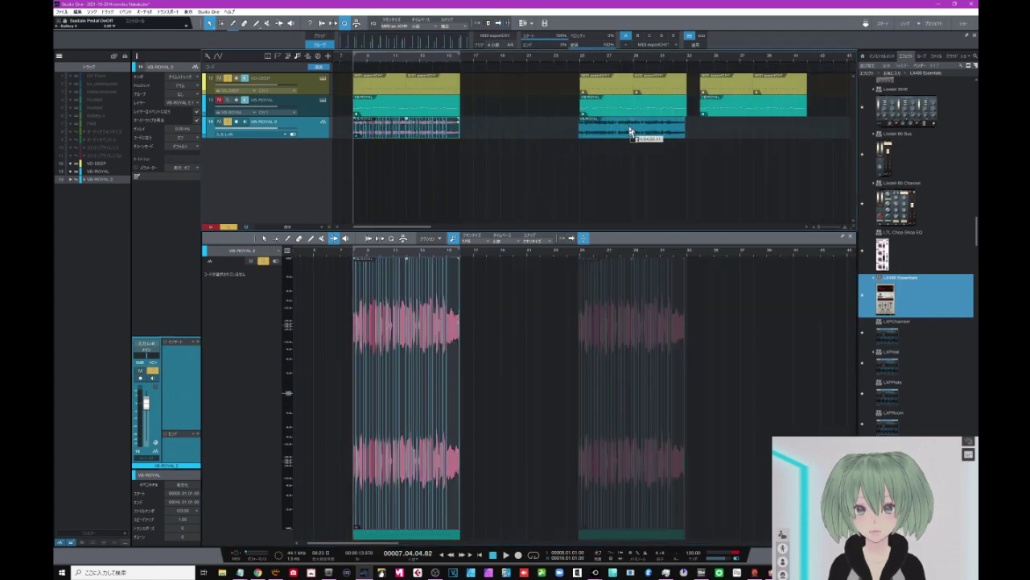
click(580, 51)
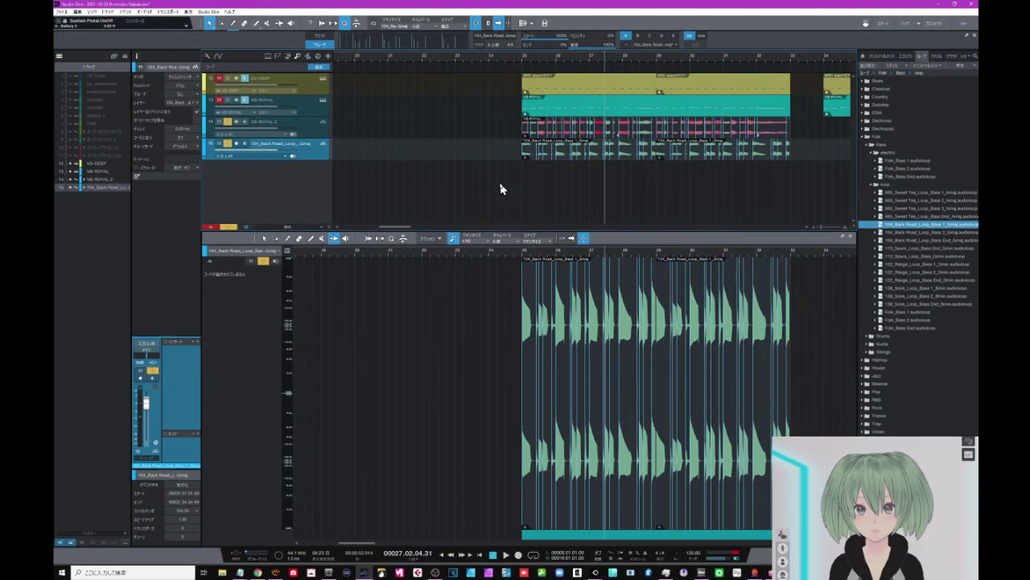
Step: Look through the Audio Bend, Strip Silence and Quantize settings of the arrangement in turn
click(321, 24)
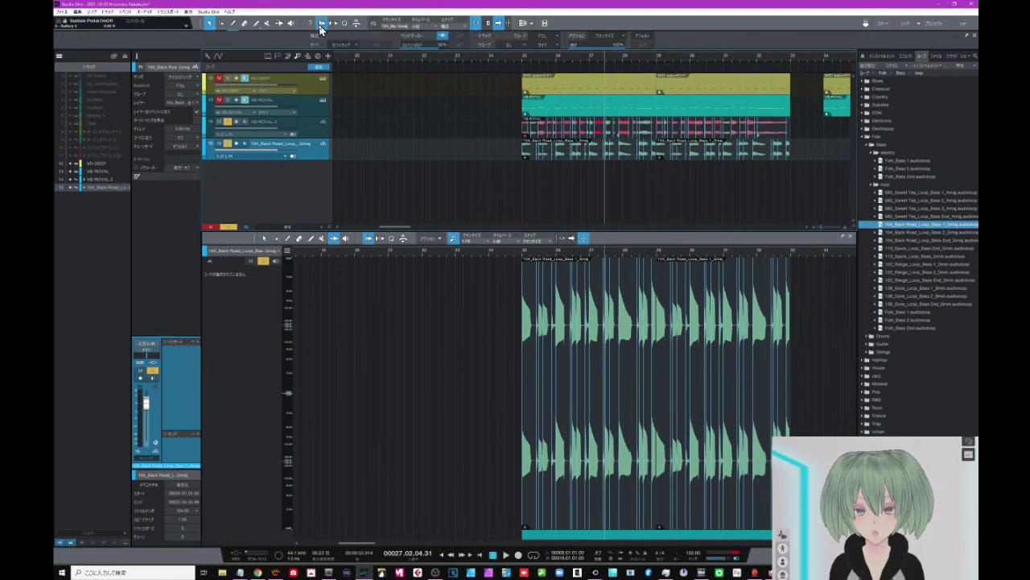
click(333, 24)
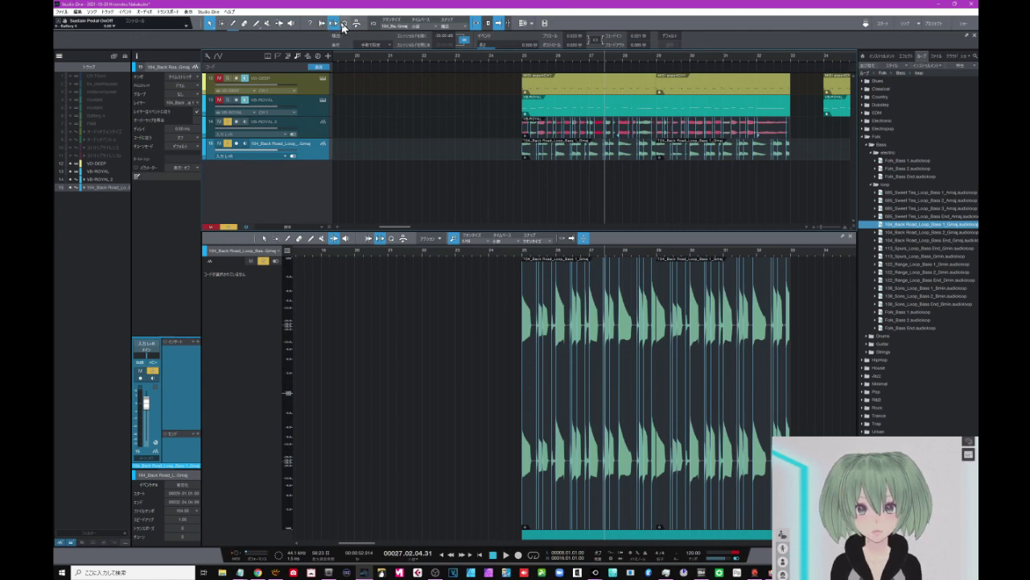
click(344, 25)
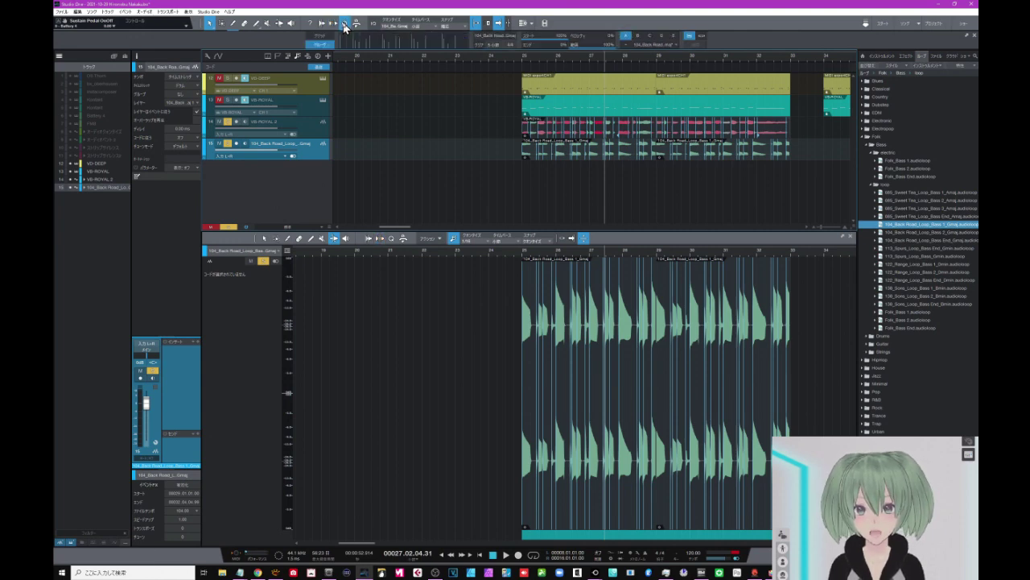
Step: Switch the Audio Bend detection mode to Standard and back to Sensitive, and look at the bend marker threshold
click(320, 23)
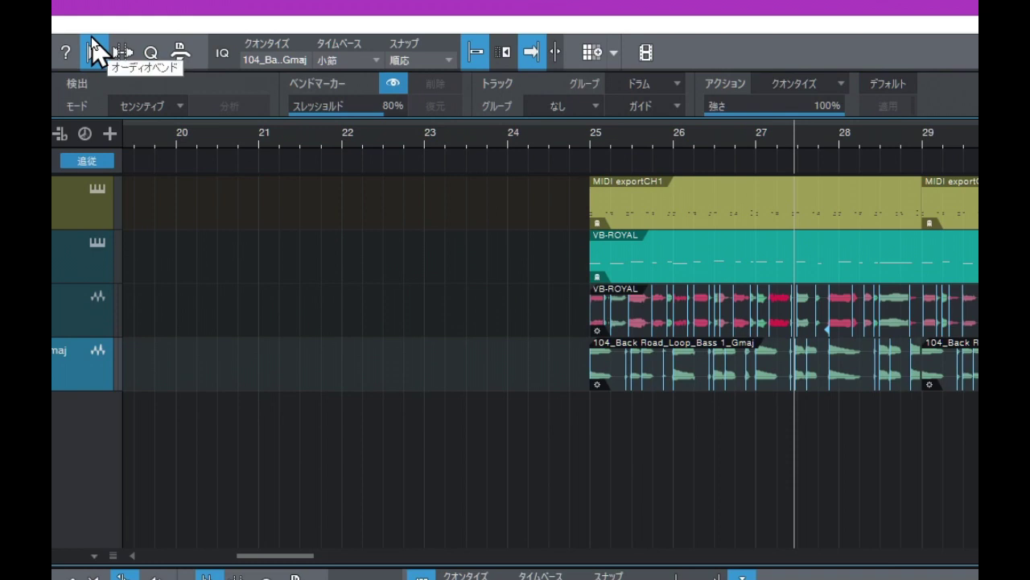
click(178, 107)
click(173, 129)
click(179, 107)
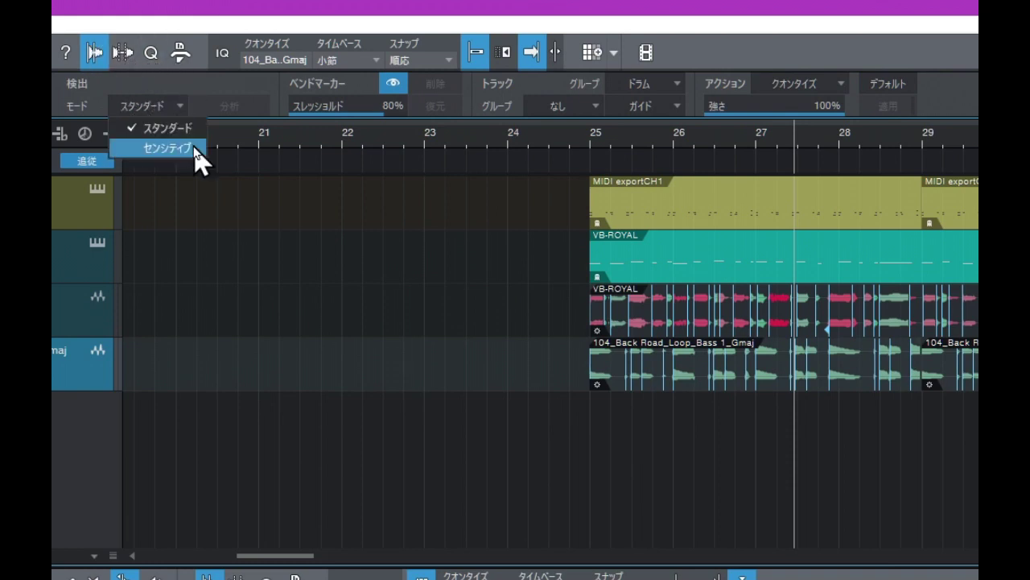
click(196, 149)
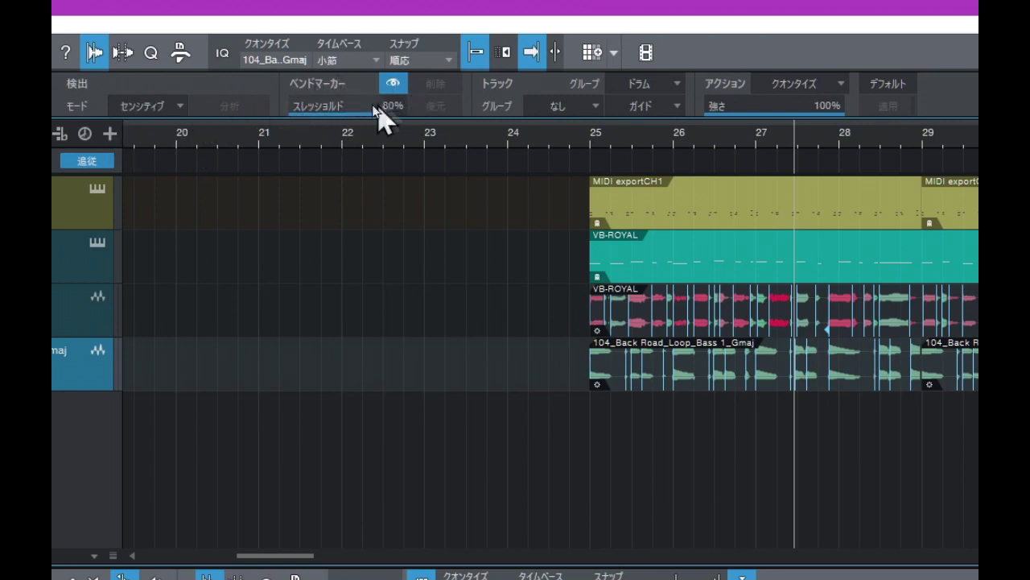
mouse_move(336, 115)
Step: In the Strip Silence settings, link the fades to the pre-roll and post-roll, and unlink them again
click(122, 53)
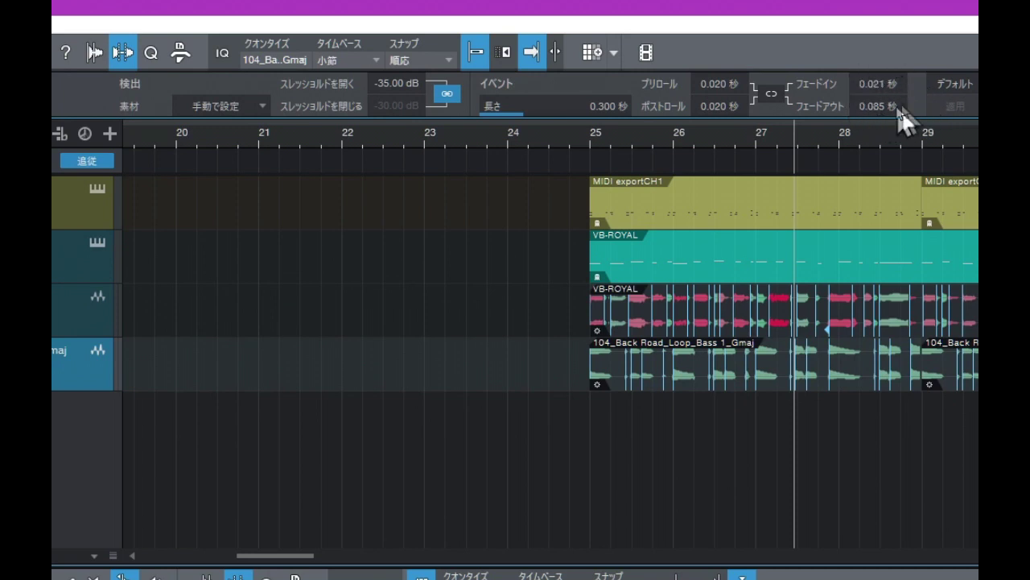
click(771, 97)
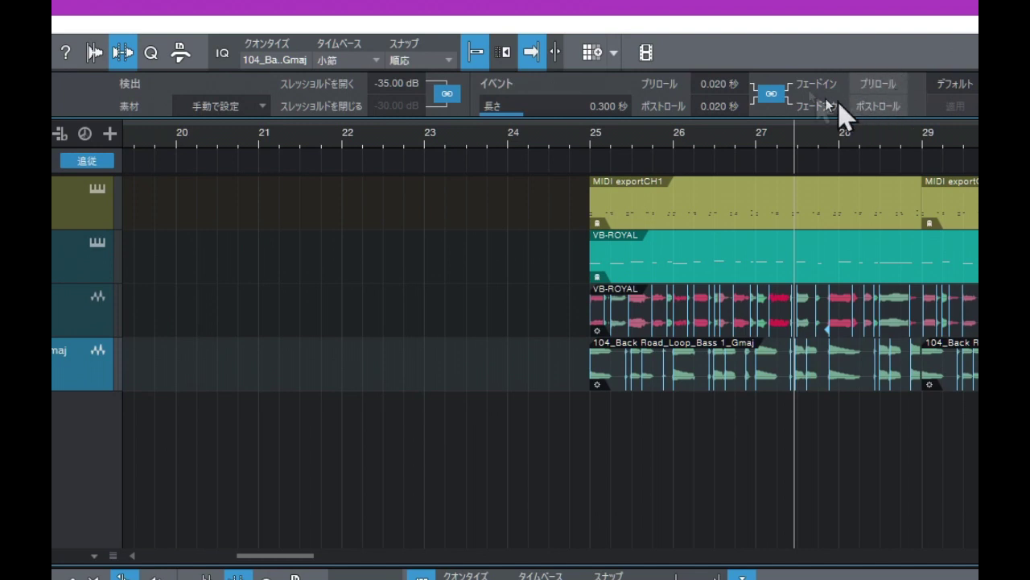
click(774, 95)
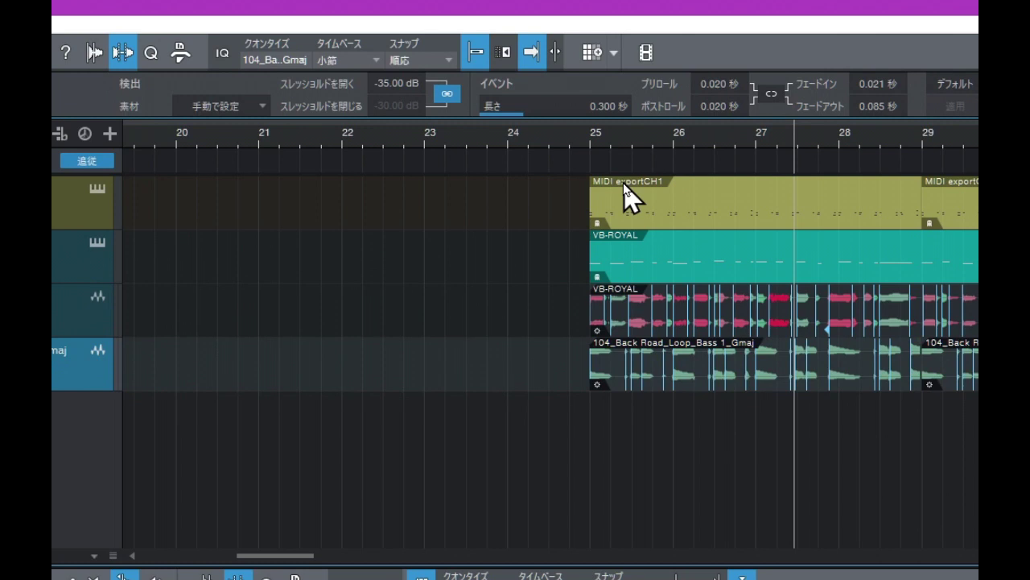
Step: Show the arrangement's Quantize settings in Grid mode at 1/16 and switch them back to Groove mode
click(151, 55)
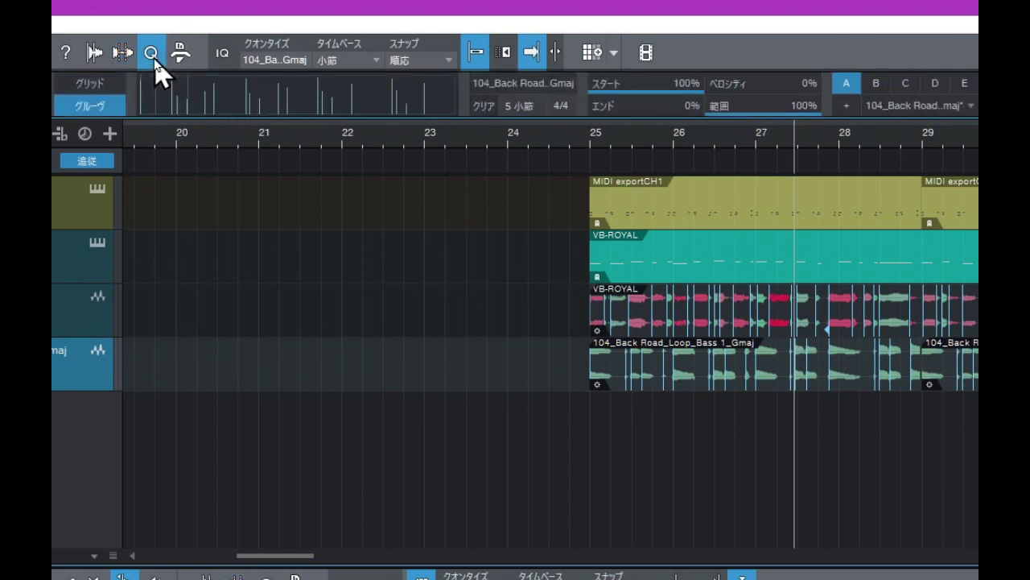
click(90, 84)
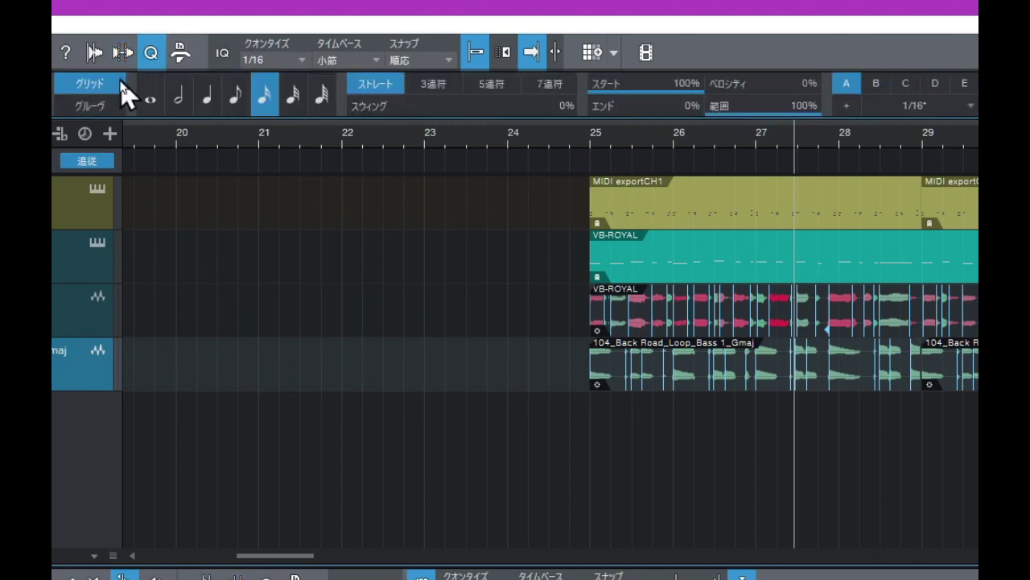
click(106, 110)
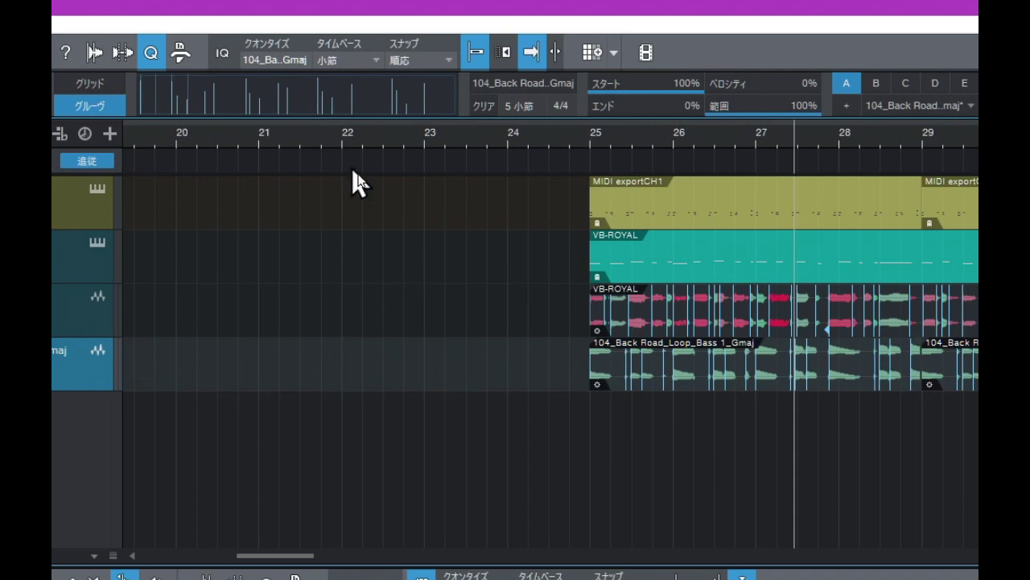
Step: Select the VB-ROYAL instrument part that starts at bar 25
click(755, 268)
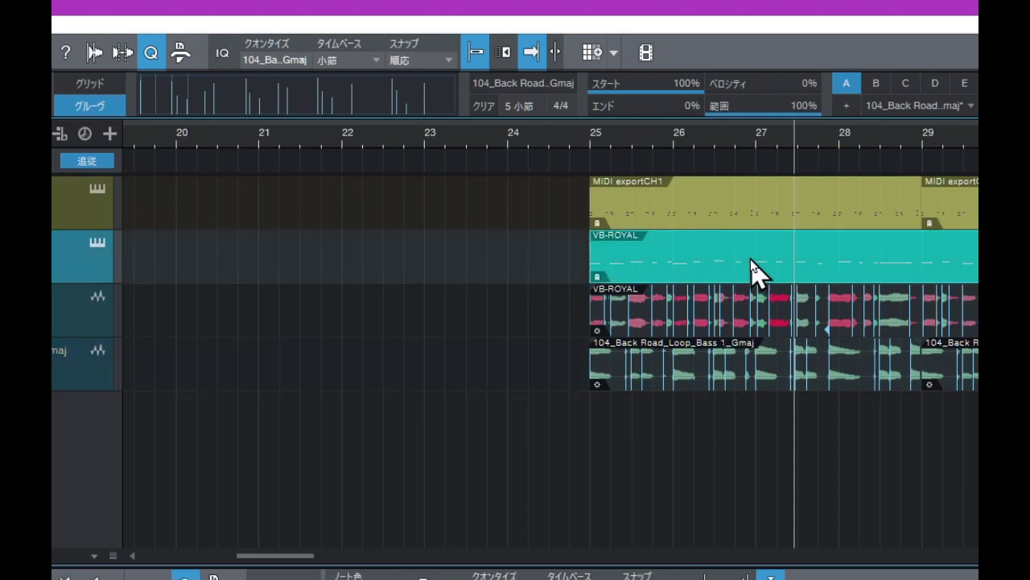